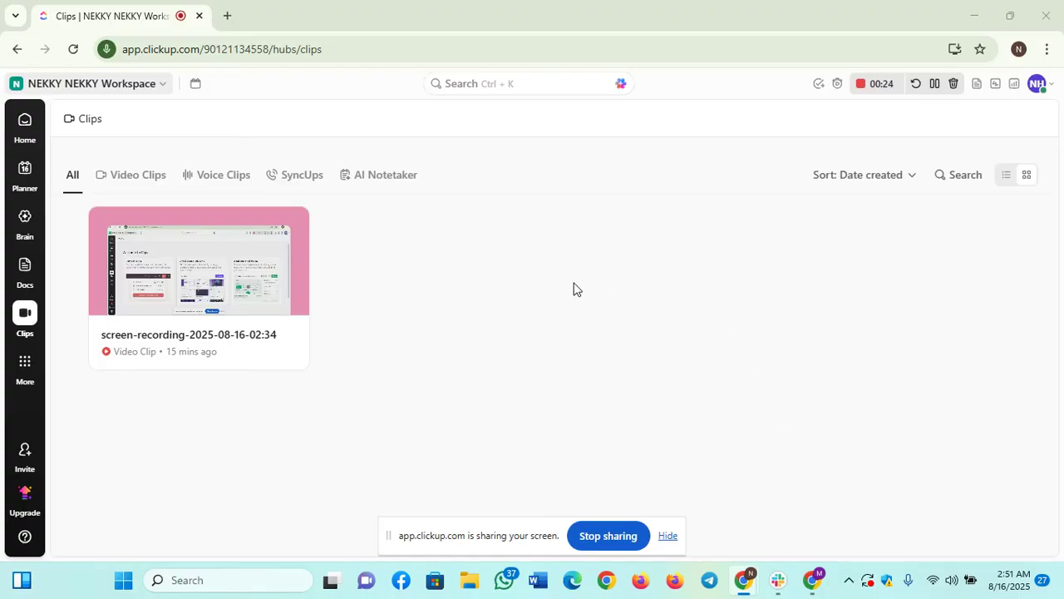
- Start creating a new workspace for Work that manages Software Development, and enter the invitee's e-mail address
{"action": "left_click", "coordinate": [161, 85]}
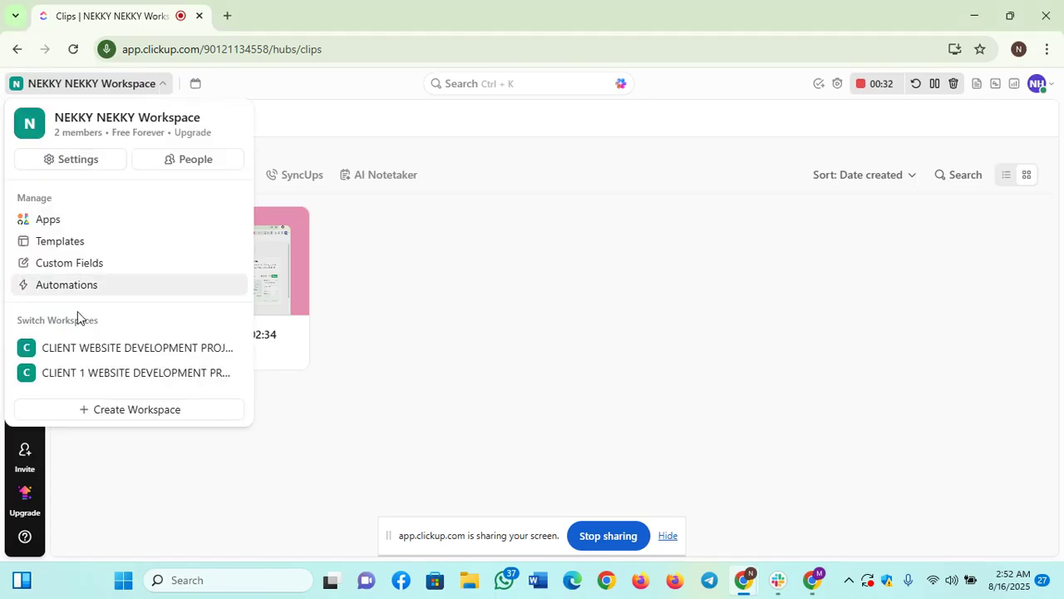
{"action": "left_click", "coordinate": [118, 412]}
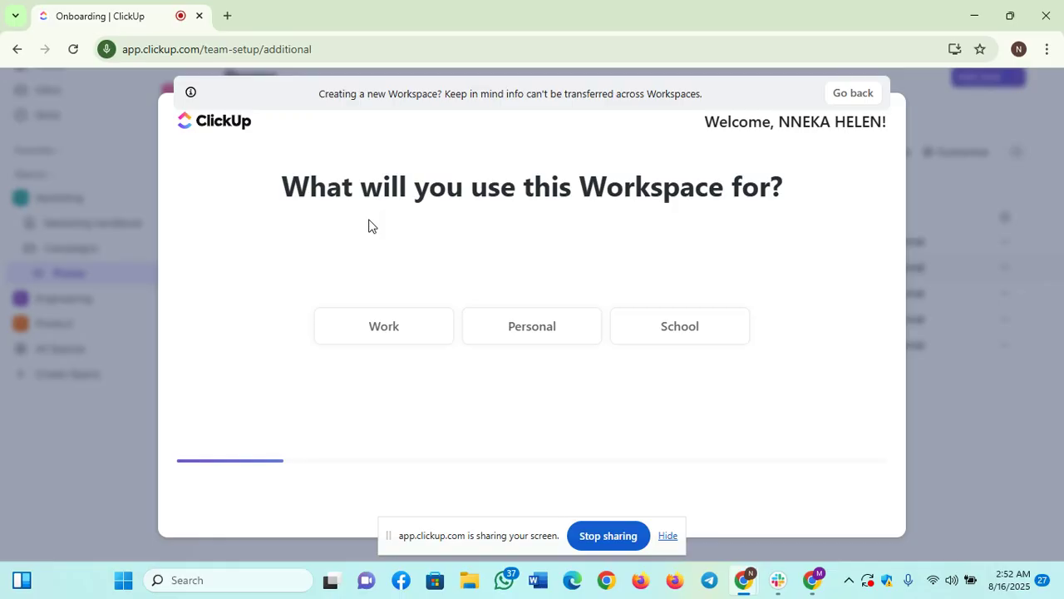
{"action": "left_click", "coordinate": [392, 334]}
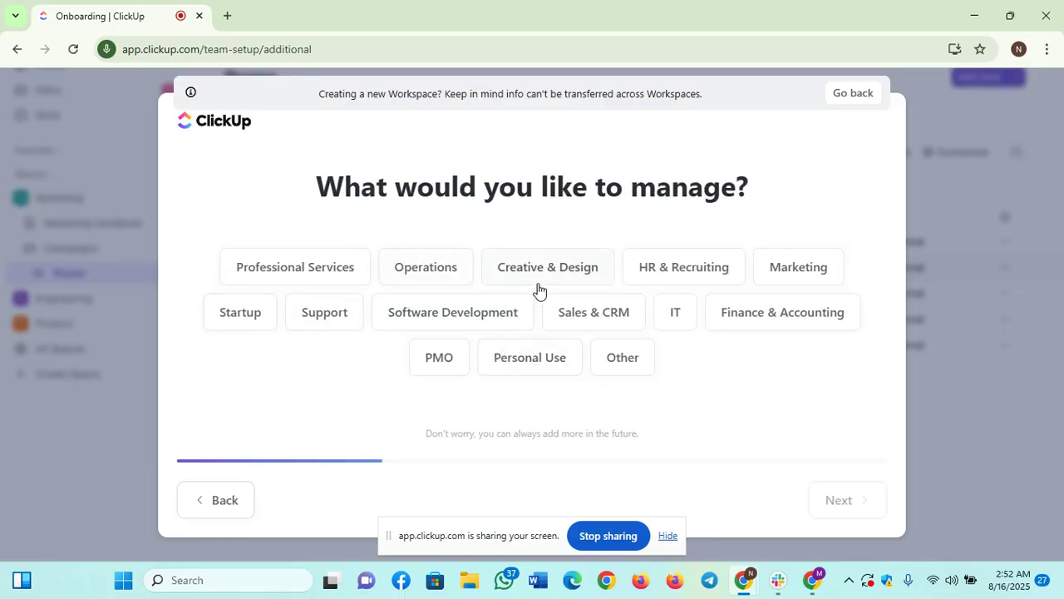
{"action": "left_click", "coordinate": [474, 316]}
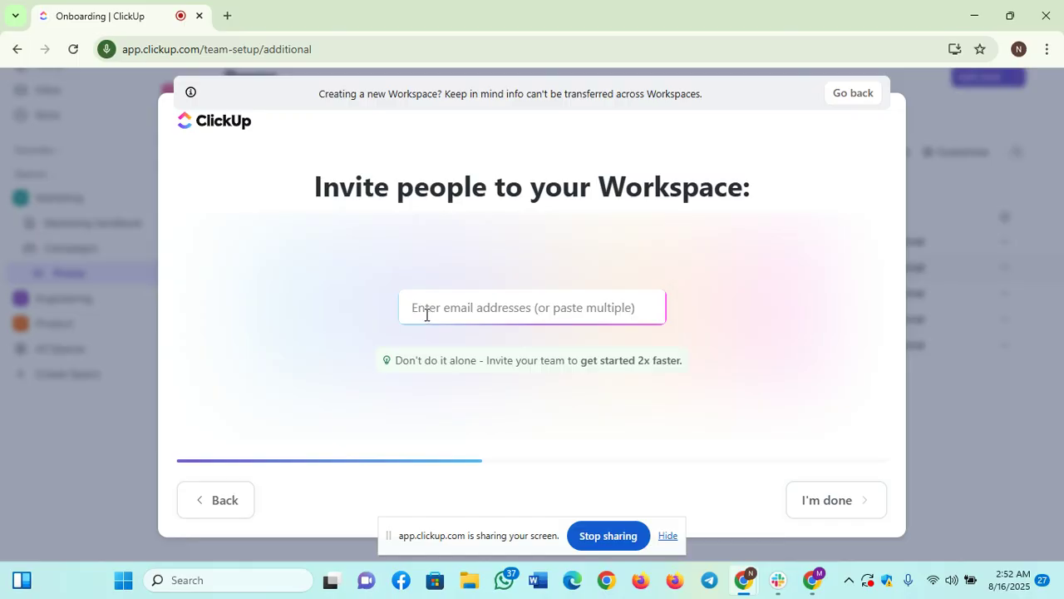
{"action": "type", "text": "example@click.com"}
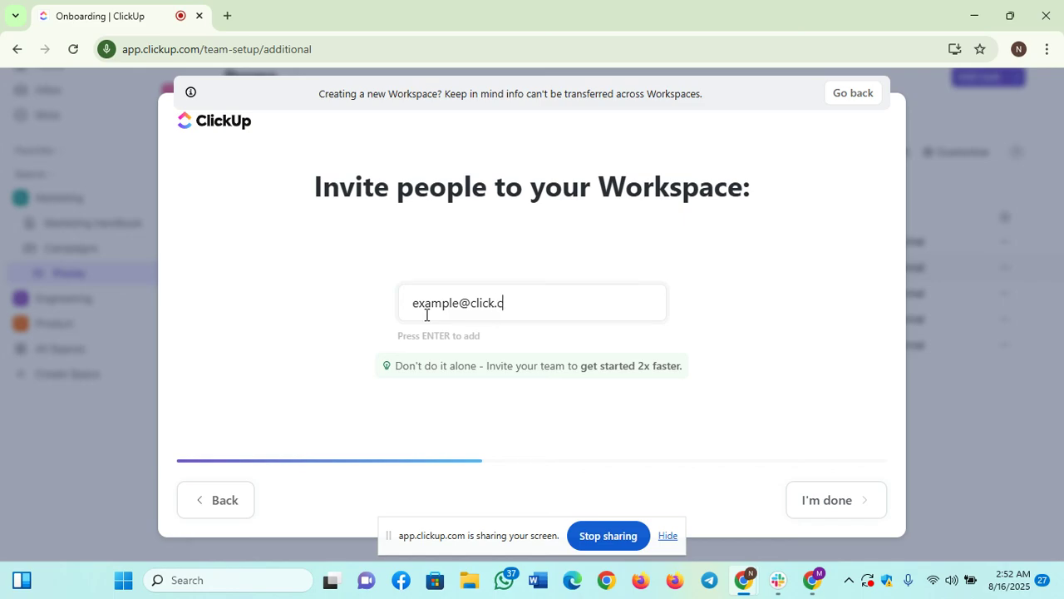
{"action": "left_click", "coordinate": [830, 504]}
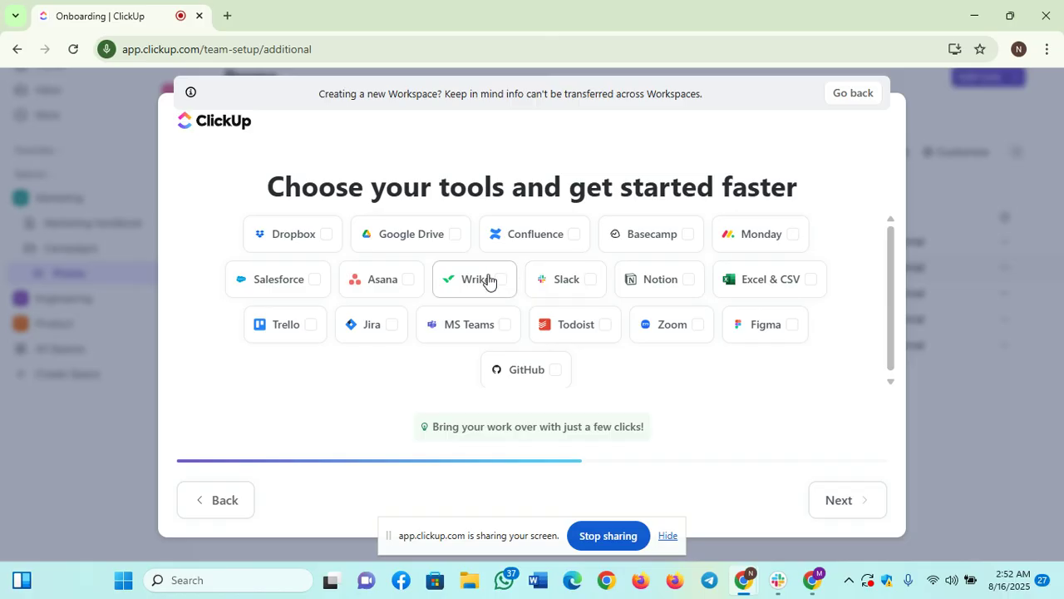
- Choose Asana, Slack, Zoom, Todoist, Excel & CSV, Trello, MS Teams and Monday as the workspace's tools and continue
{"action": "left_click", "coordinate": [402, 281]}
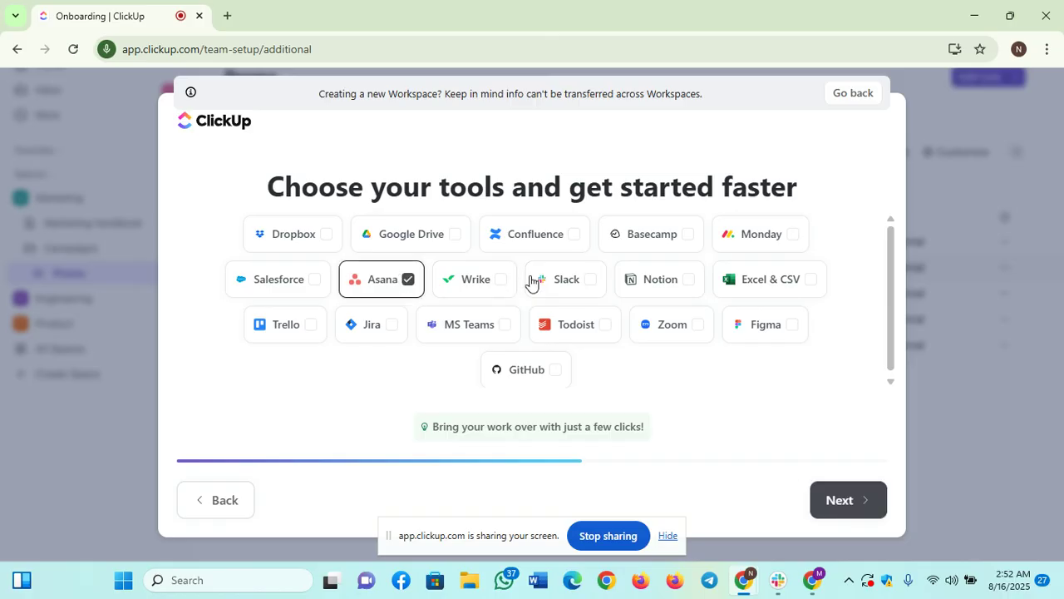
{"action": "left_click", "coordinate": [591, 283]}
{"action": "left_click", "coordinate": [699, 327]}
{"action": "left_click", "coordinate": [603, 333]}
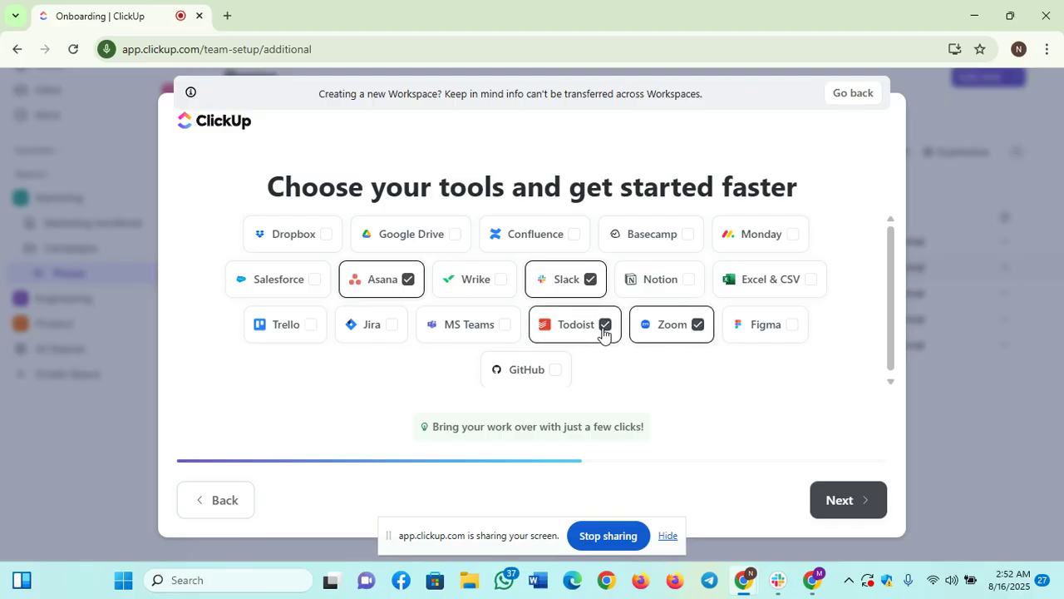
{"action": "left_click", "coordinate": [811, 283]}
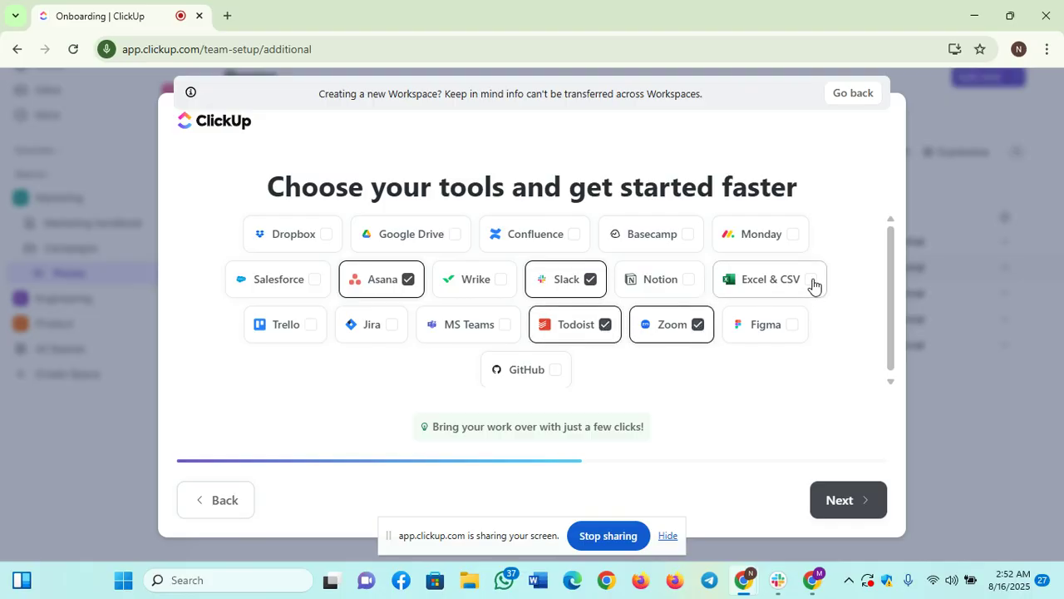
{"action": "left_click", "coordinate": [308, 326]}
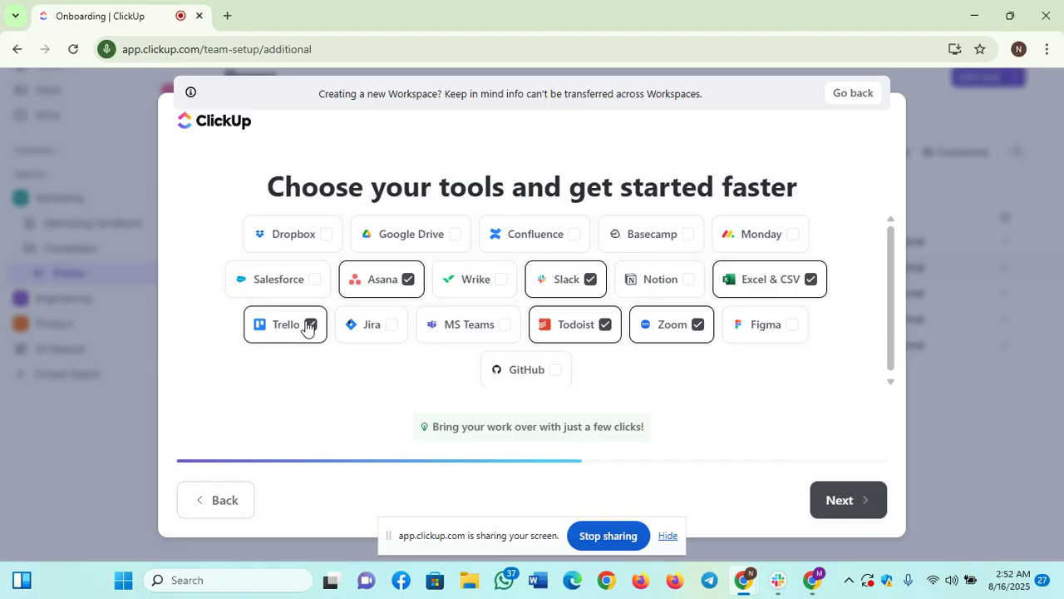
{"action": "left_click", "coordinate": [504, 326]}
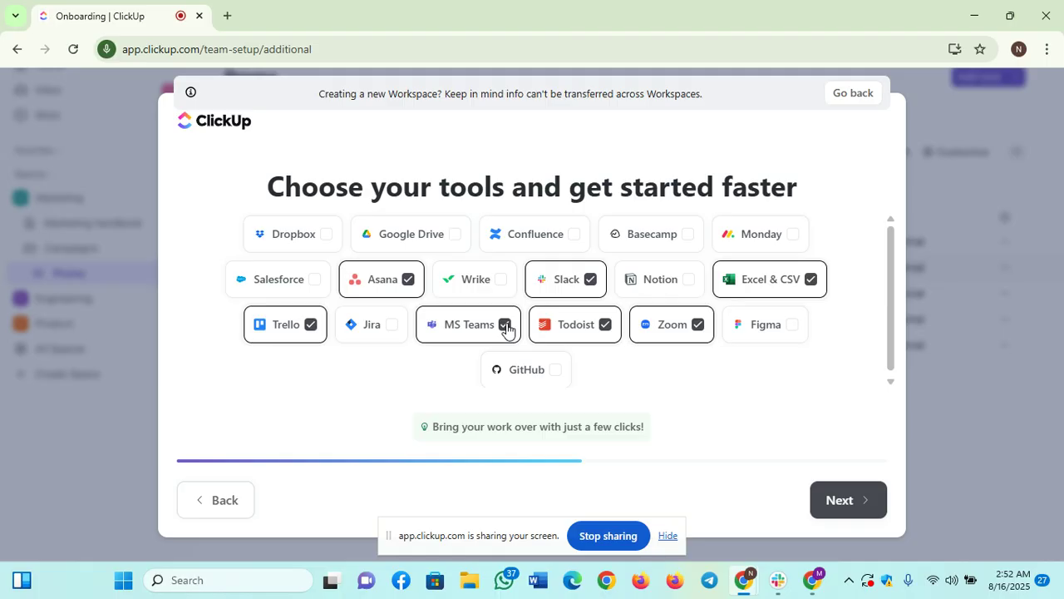
{"action": "left_click", "coordinate": [795, 238]}
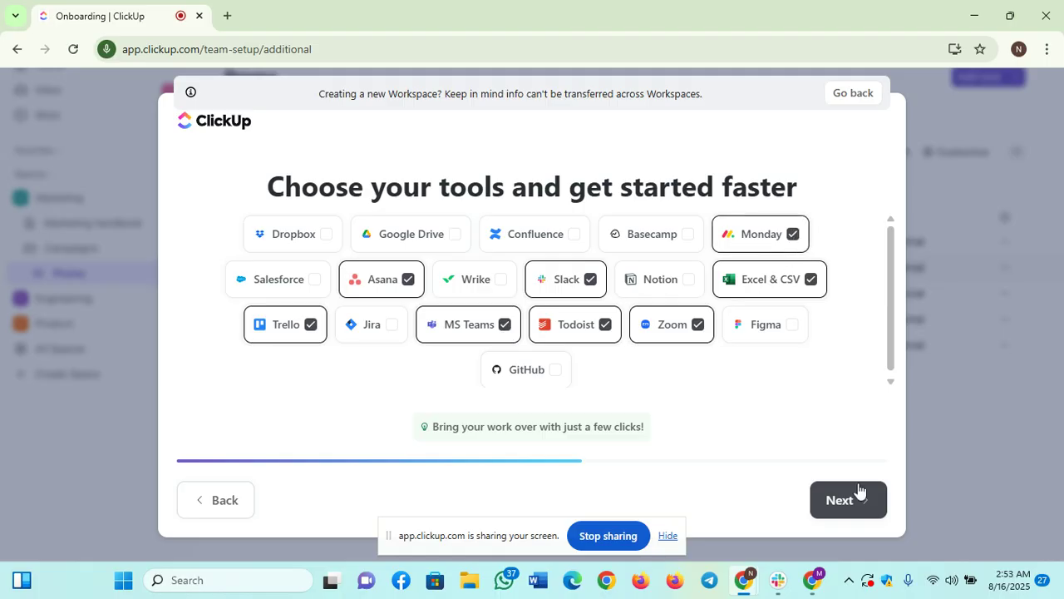
{"action": "left_click", "coordinate": [843, 502]}
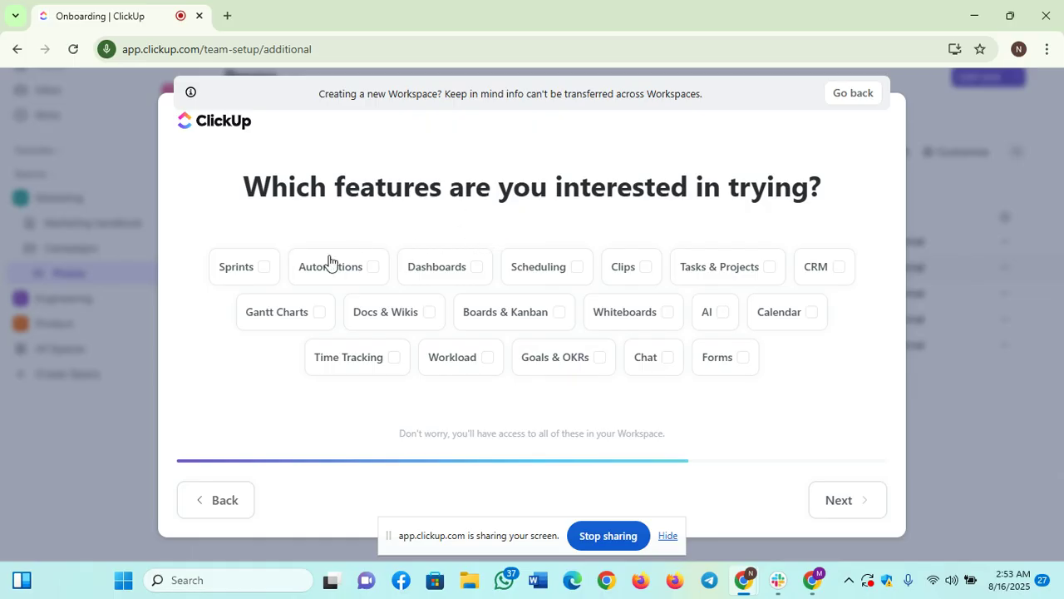
- Mark Automations, Dashboards, Scheduling, Clips, Tasks & Projects and CRM as features of interest
{"action": "left_click", "coordinate": [373, 271]}
{"action": "left_click", "coordinate": [476, 273]}
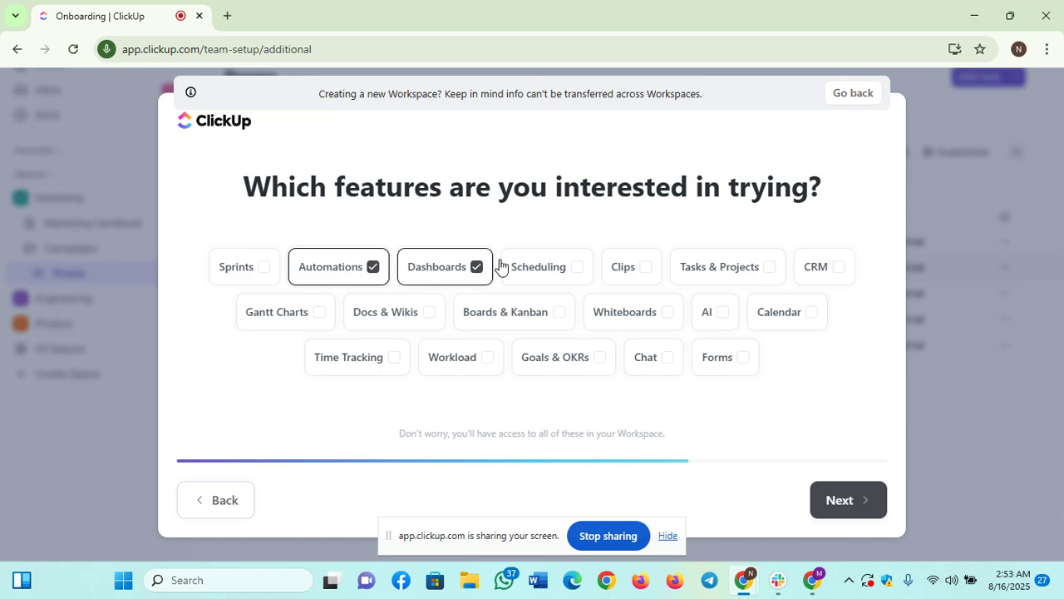
{"action": "left_click", "coordinate": [572, 269]}
{"action": "left_click", "coordinate": [652, 271]}
{"action": "left_click", "coordinate": [770, 271]}
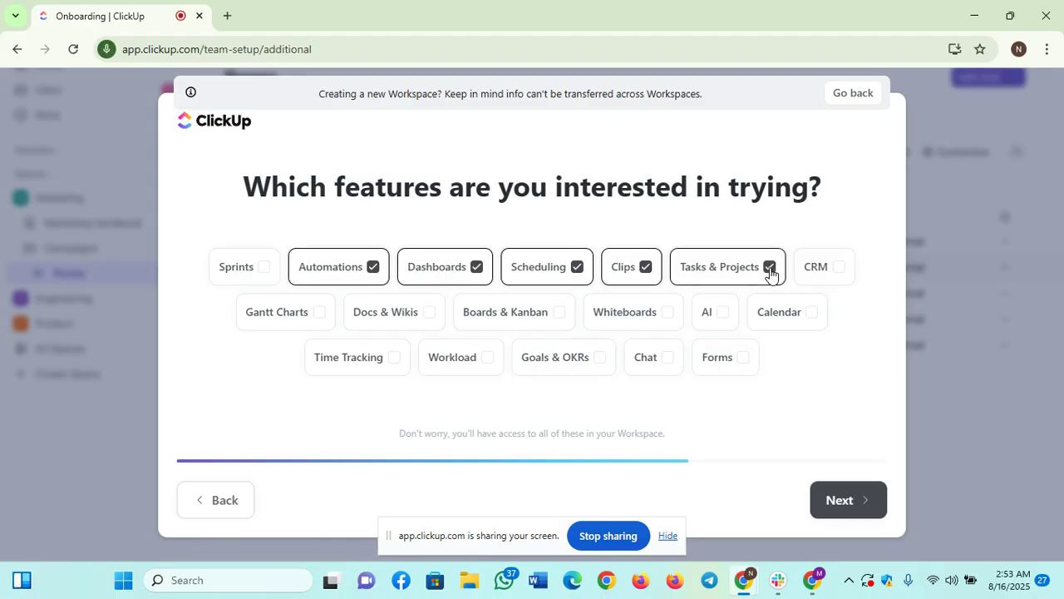
{"action": "left_click", "coordinate": [842, 271]}
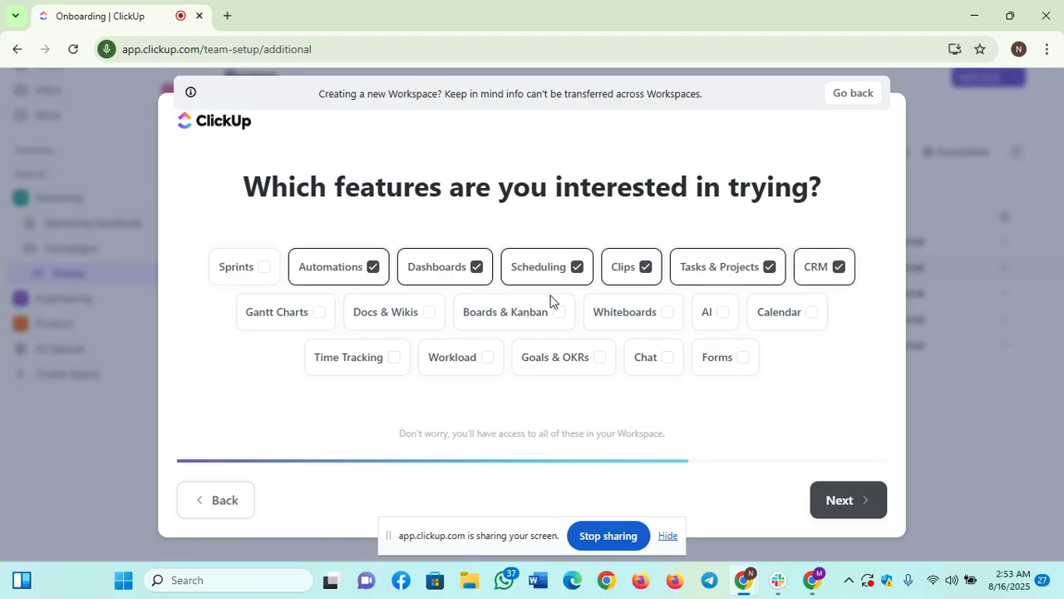
- Add Docs & Wikis, Boards & Kanban, Calendar, AI, Forms, Chat, Workload and Time Tracking to the chosen features and continue
{"action": "left_click", "coordinate": [428, 318]}
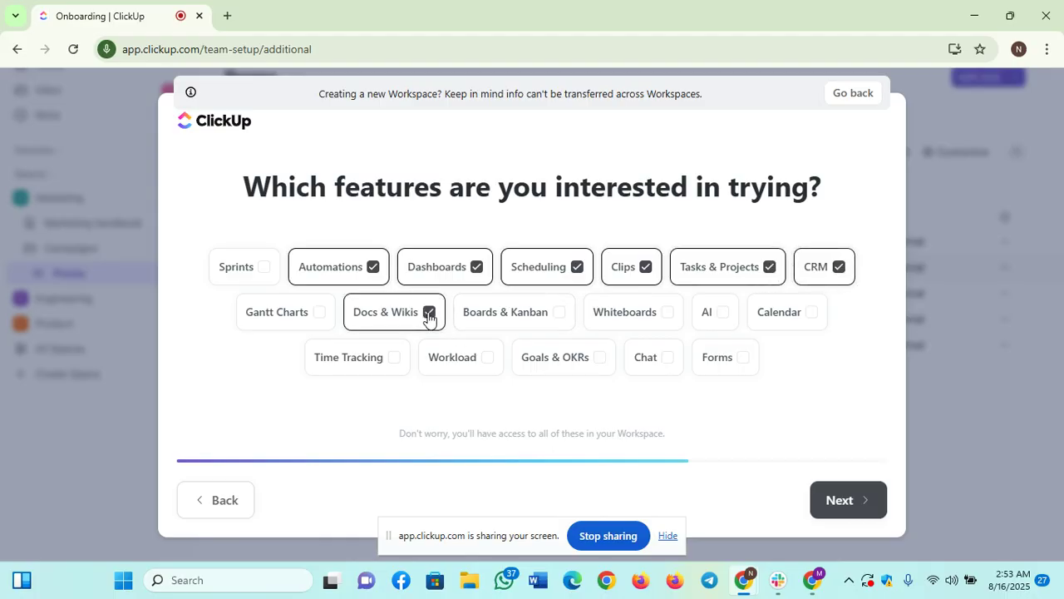
{"action": "left_click", "coordinate": [555, 317]}
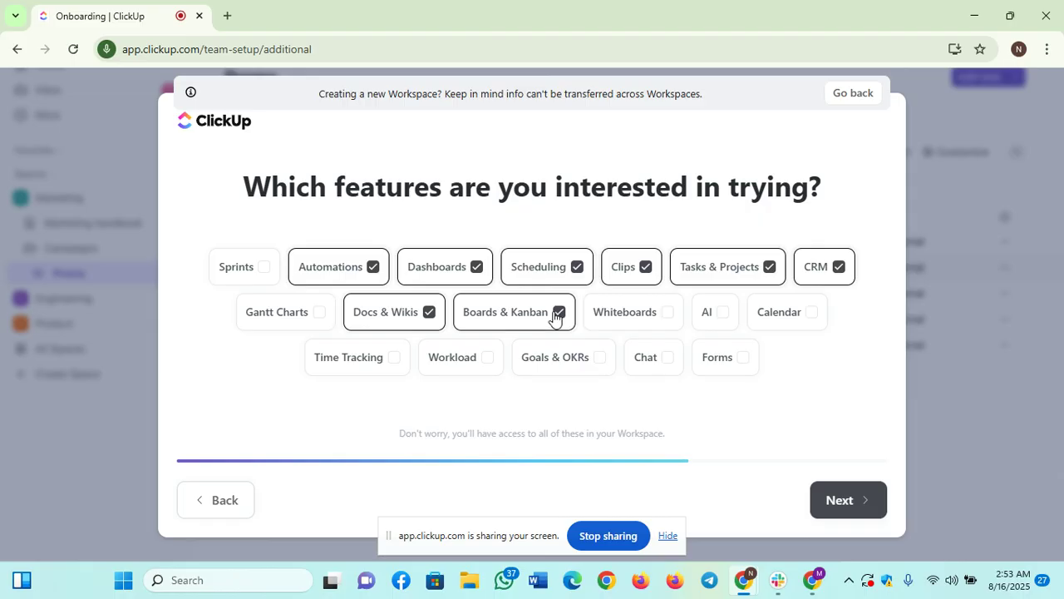
{"action": "left_click", "coordinate": [815, 315]}
{"action": "left_click", "coordinate": [720, 314]}
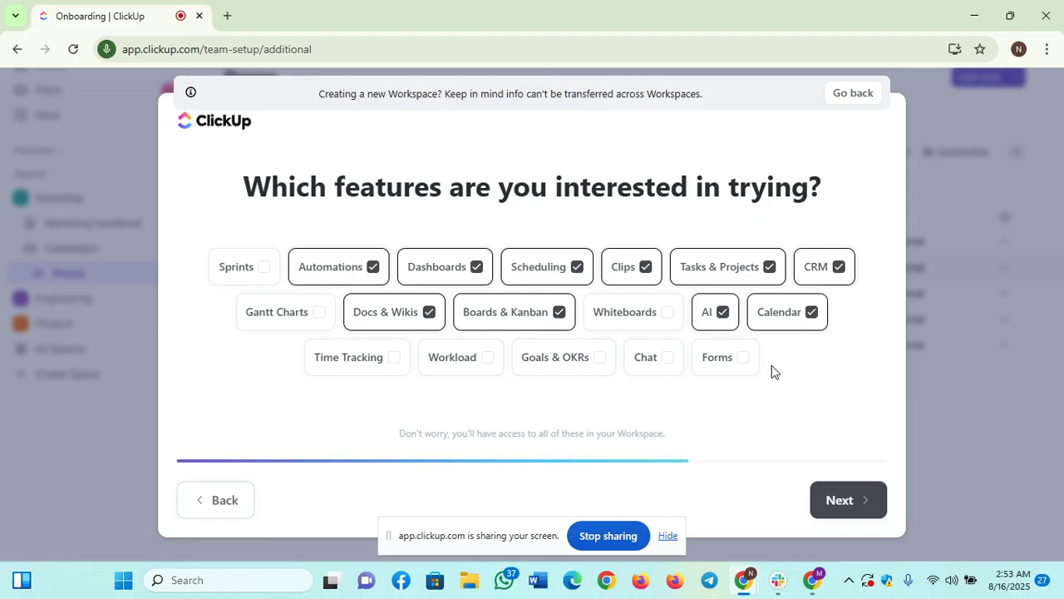
{"action": "left_click", "coordinate": [744, 362]}
{"action": "left_click", "coordinate": [667, 358]}
{"action": "left_click", "coordinate": [487, 360]}
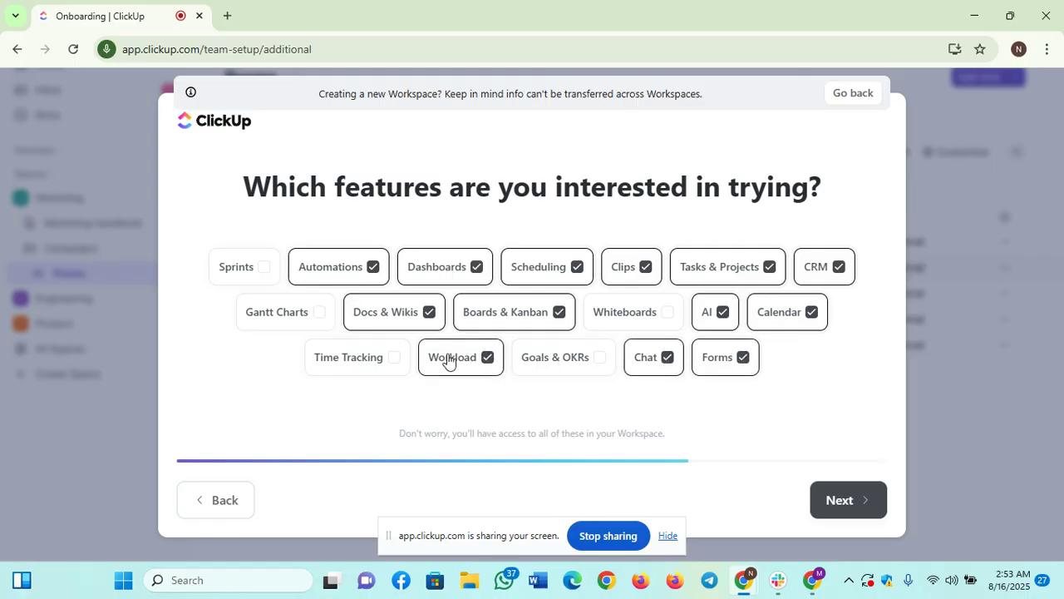
{"action": "left_click", "coordinate": [395, 362]}
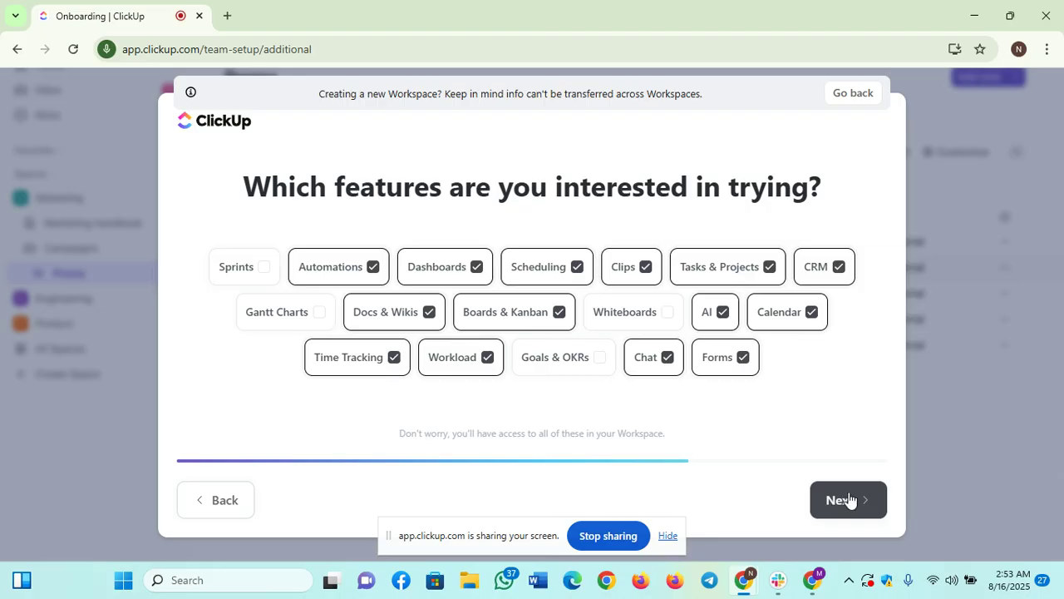
{"action": "left_click", "coordinate": [848, 500]}
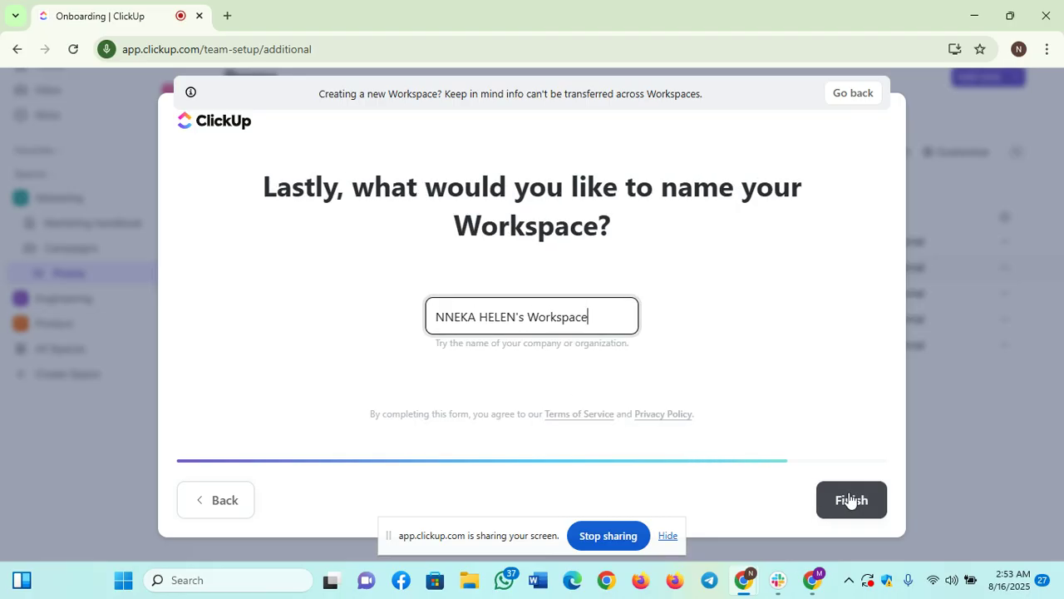
- Replace the suggested workspace name with CLIENT A WEBSITE DEVELOPMENT PROJECT and finish the workspace setup
{"action": "key", "text": "BackSpace"}
{"action": "key", "text": "BackSpace"}
{"action": "key", "text": "BackSpace"}
{"action": "key", "text": "BackSpace"}
{"action": "key", "text": "BackSpace"}
{"action": "key", "text": "BackSpace"}
{"action": "key", "text": "BackSpace"}
{"action": "key", "text": "BackSpace"}
{"action": "key", "text": "BackSpace"}
{"action": "key", "text": "BackSpace"}
{"action": "key", "text": "BackSpace"}
{"action": "key", "text": "BackSpace"}
{"action": "key", "text": "BackSpace"}
{"action": "key", "text": "BackSpace"}
{"action": "key", "text": "BackSpace"}
{"action": "key", "text": "BackSpace"}
{"action": "key", "text": "BackSpace"}
{"action": "key", "text": "BackSpace"}
{"action": "key", "text": "BackSpace"}
{"action": "key", "text": "BackSpace"}
{"action": "key", "text": "BackSpace"}
{"action": "key", "text": "BackSpace"}
{"action": "key", "text": "BackSpace"}
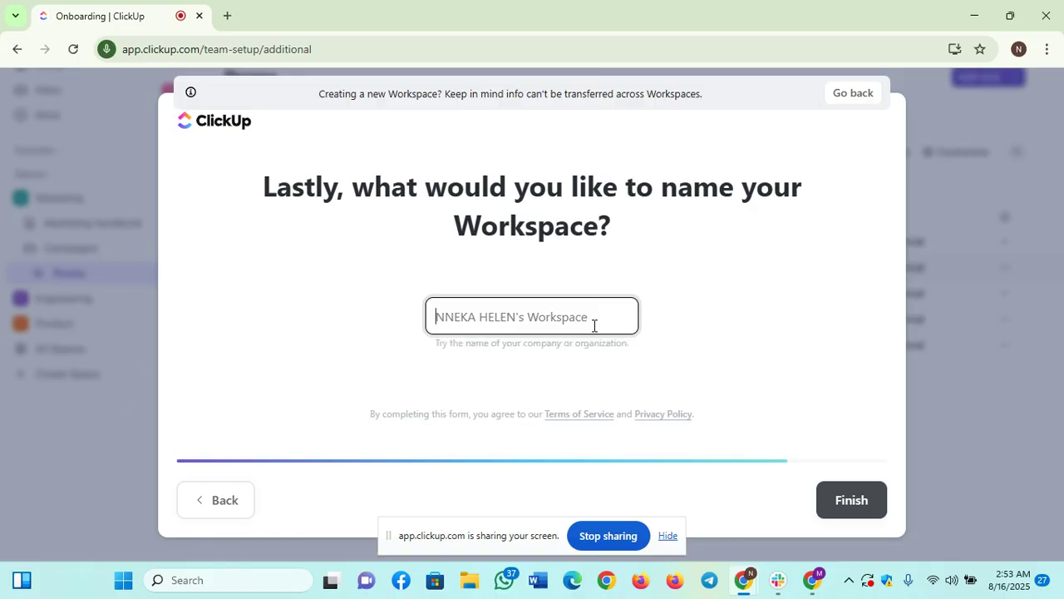
{"action": "type", "text": "CLIENT A WEBSITE"}
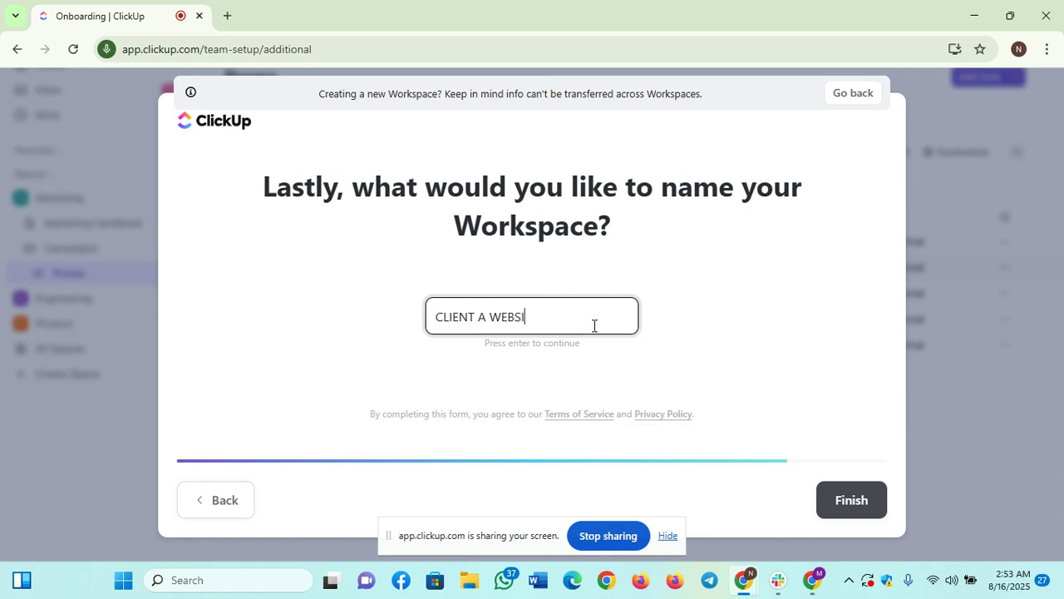
{"action": "type", "text": " DEVELOPMENT PROJECT"}
{"action": "left_click", "coordinate": [865, 504]}
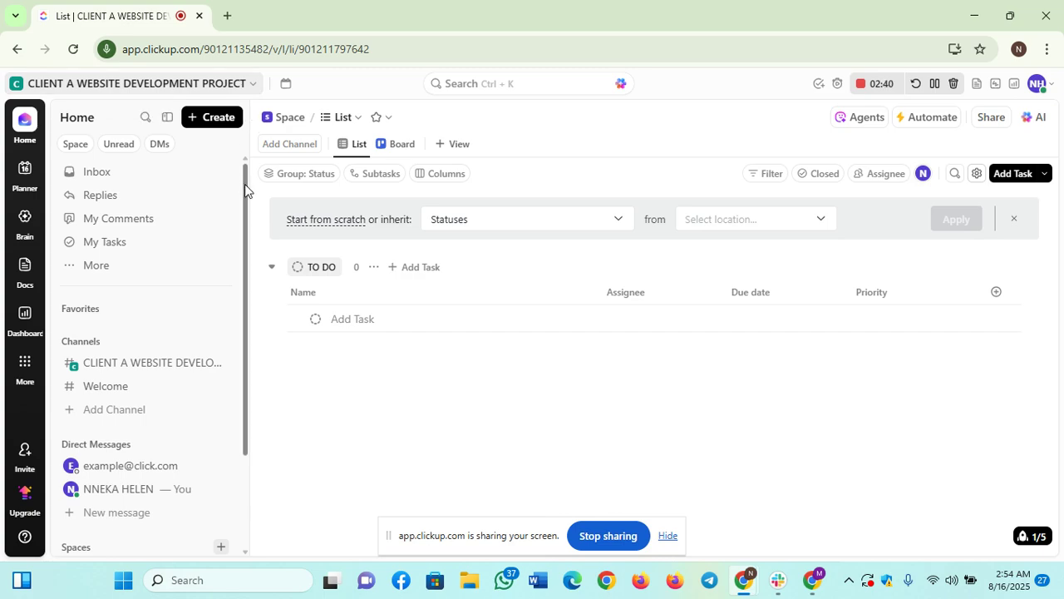
- Create a folder named WEBSITE DEVELOPMENT inside the default Space
{"action": "left_click_drag", "start_coordinate": [245, 184], "coordinate": [245, 284]}
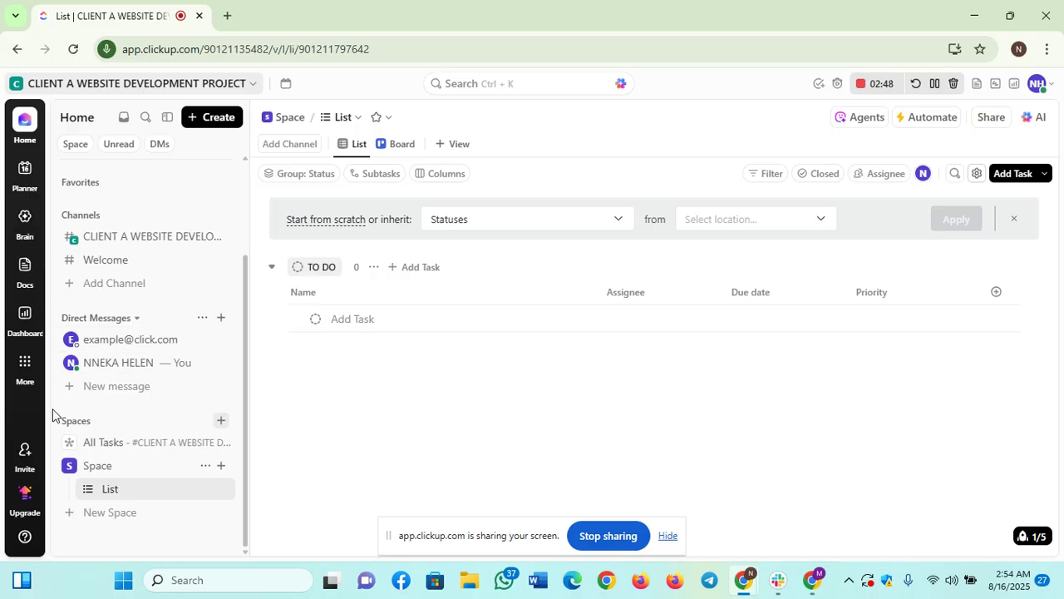
{"action": "left_click", "coordinate": [221, 466]}
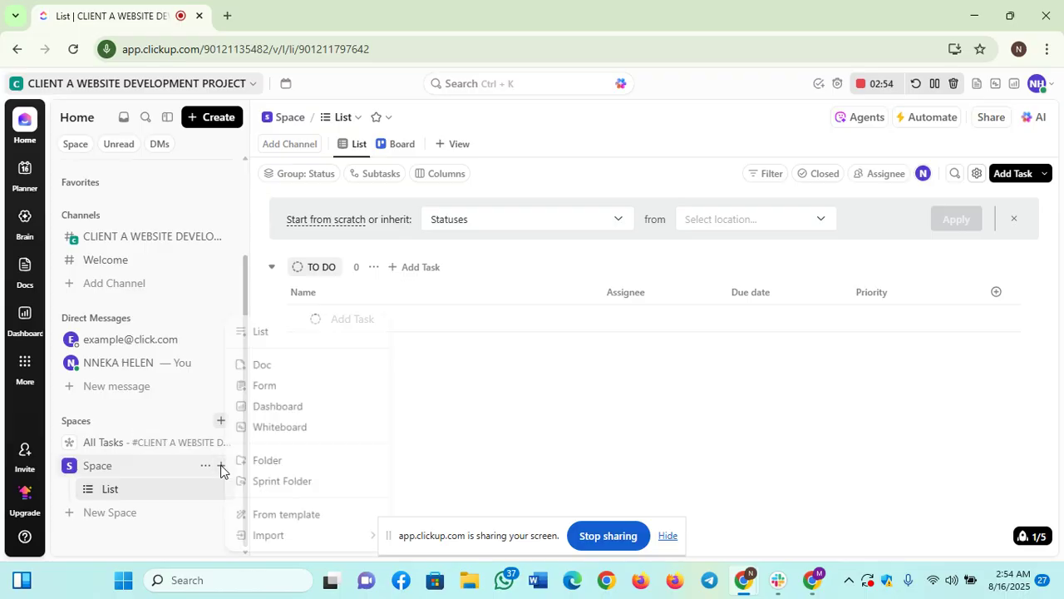
{"action": "left_click", "coordinate": [277, 467]}
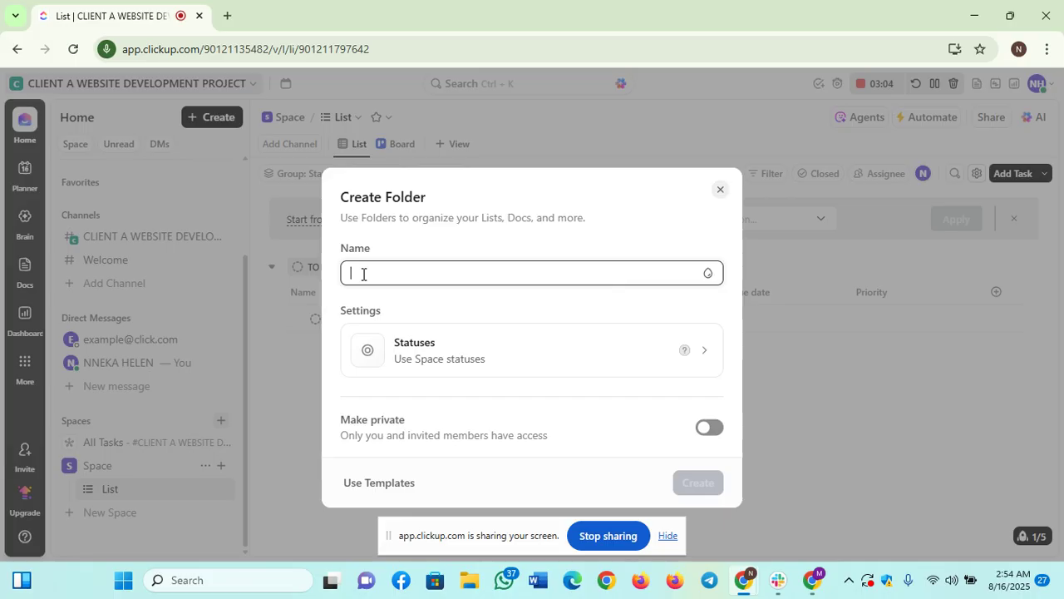
{"action": "type", "text": "WEBSITE DEVELOPMENT"}
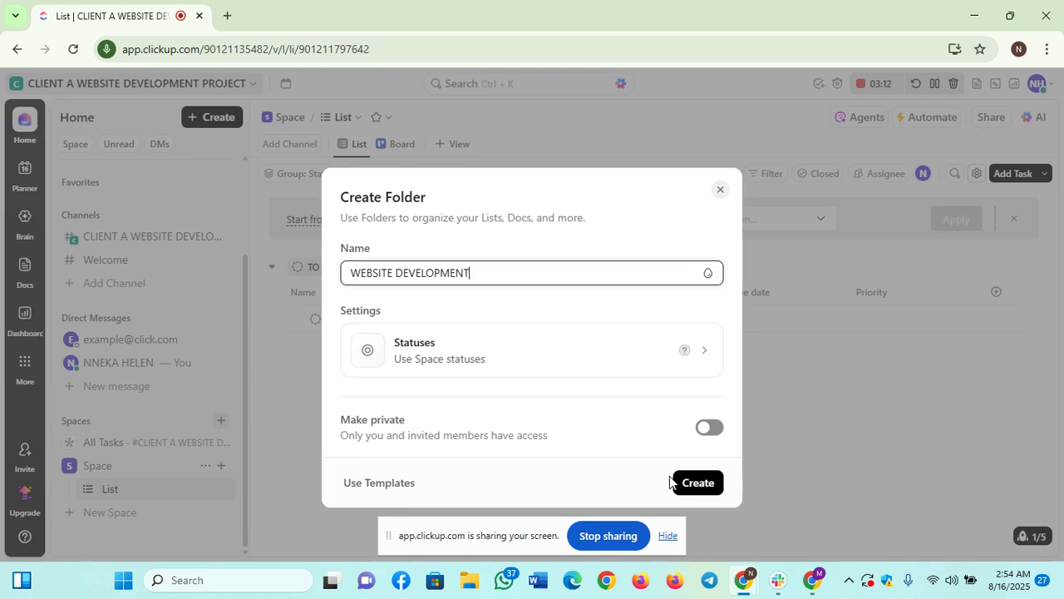
{"action": "left_click", "coordinate": [703, 484]}
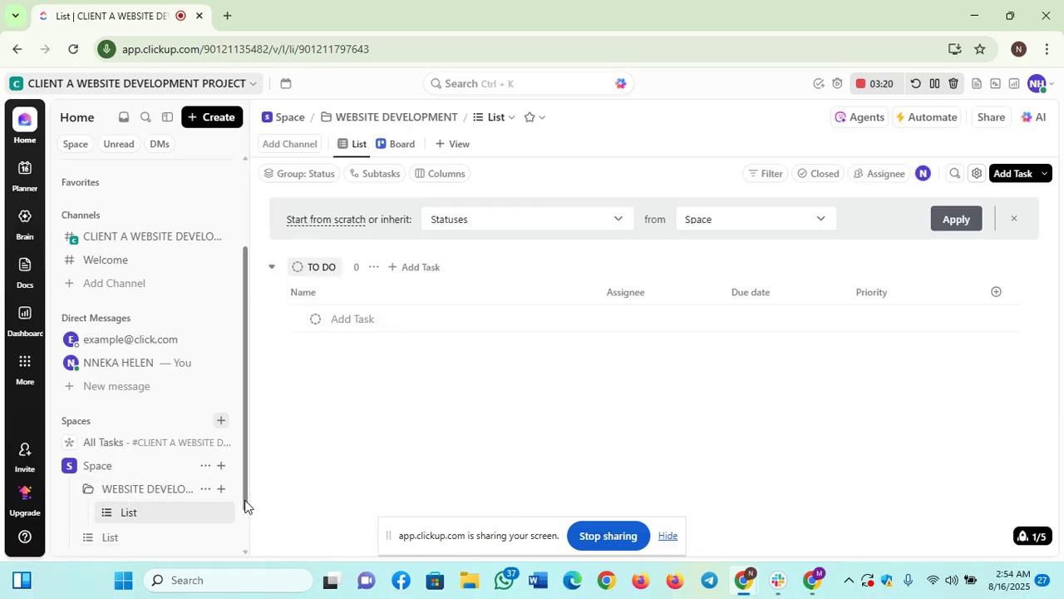
- Create a list named PLANNING & RESEARCH inside the WEBSITE DEVELOPMENT folder
{"action": "scroll", "coordinate": [245, 505], "scroll_direction": "down", "scroll_amount": 2}
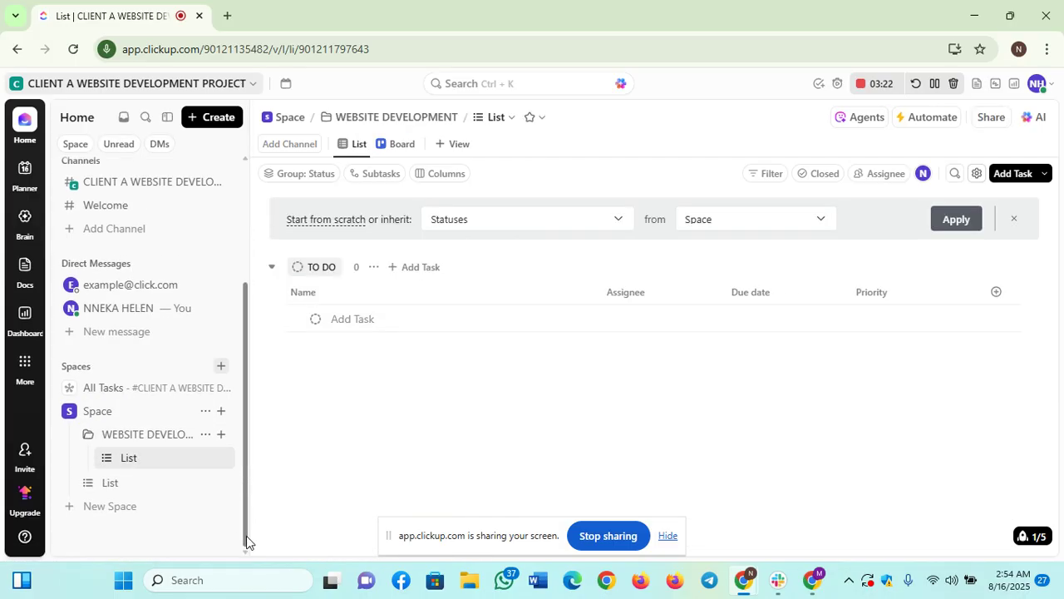
{"action": "left_click", "coordinate": [221, 435]}
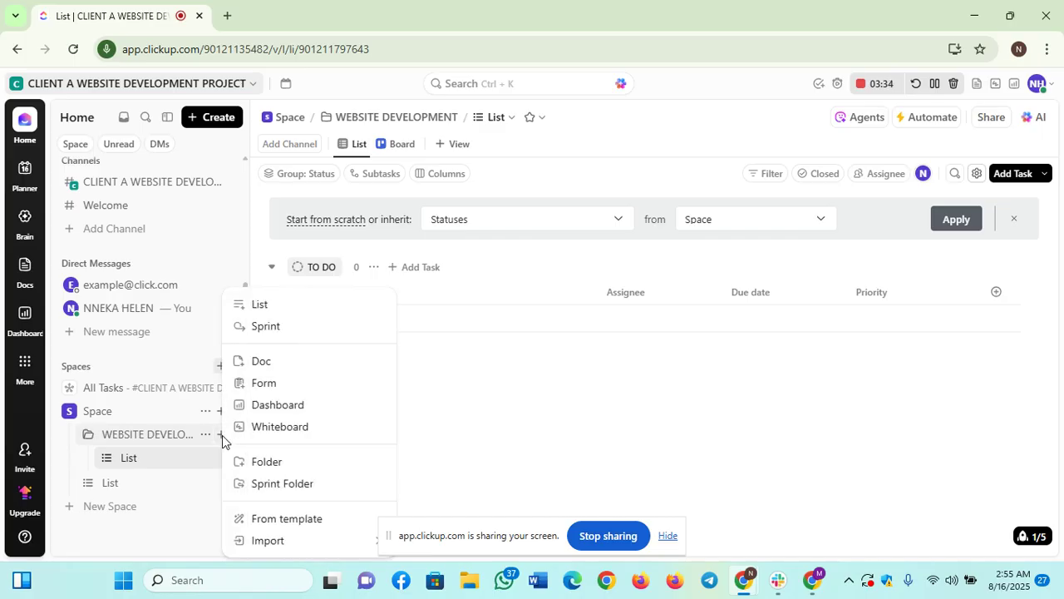
{"action": "left_click", "coordinate": [269, 310]}
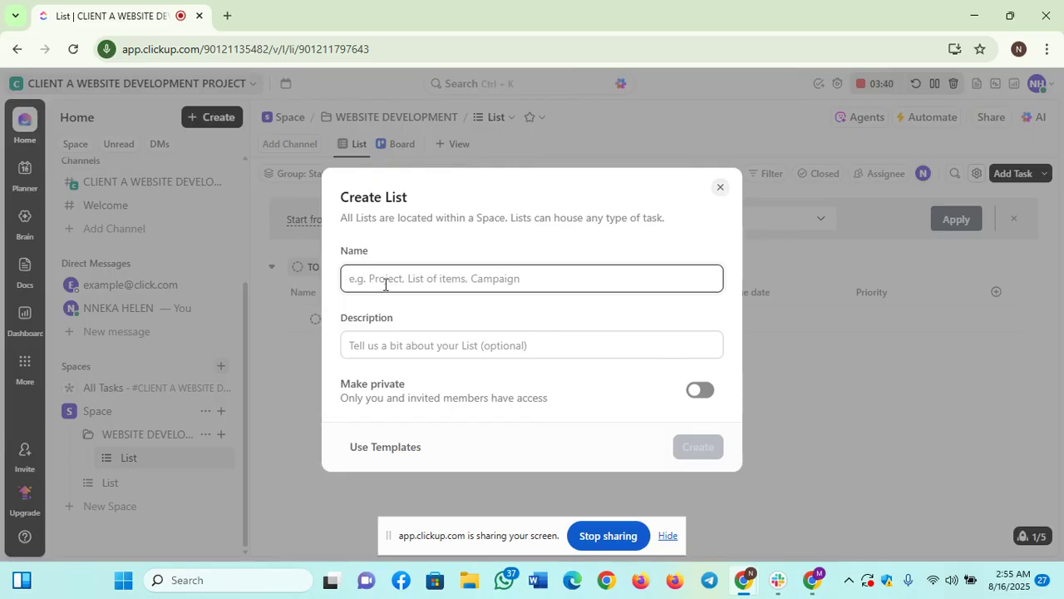
{"action": "type", "text": "PLANNING"}
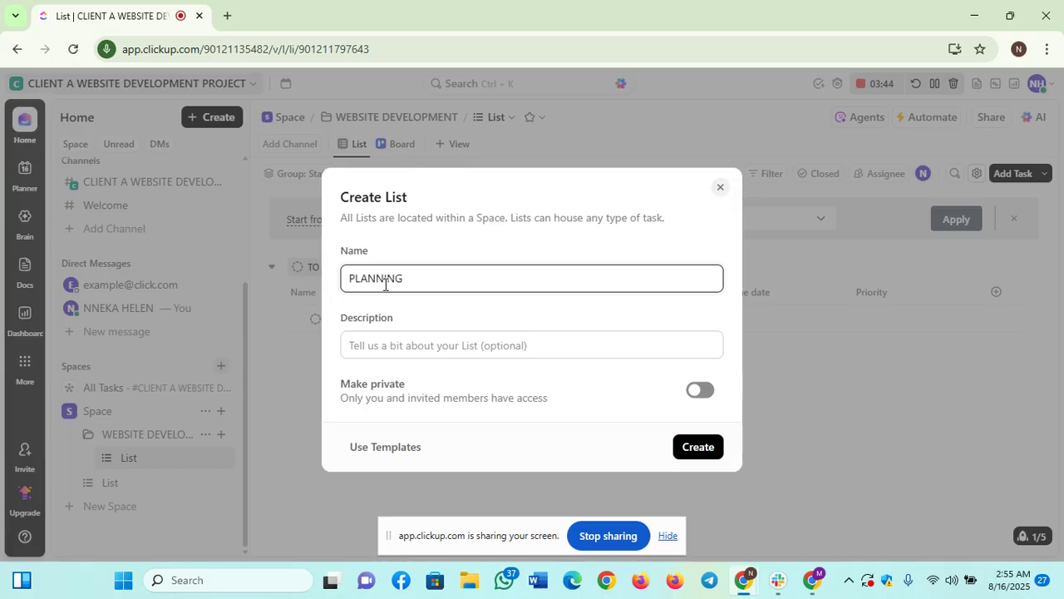
{"action": "type", "text": " & RESEARCH"}
{"action": "left_click", "coordinate": [709, 450]}
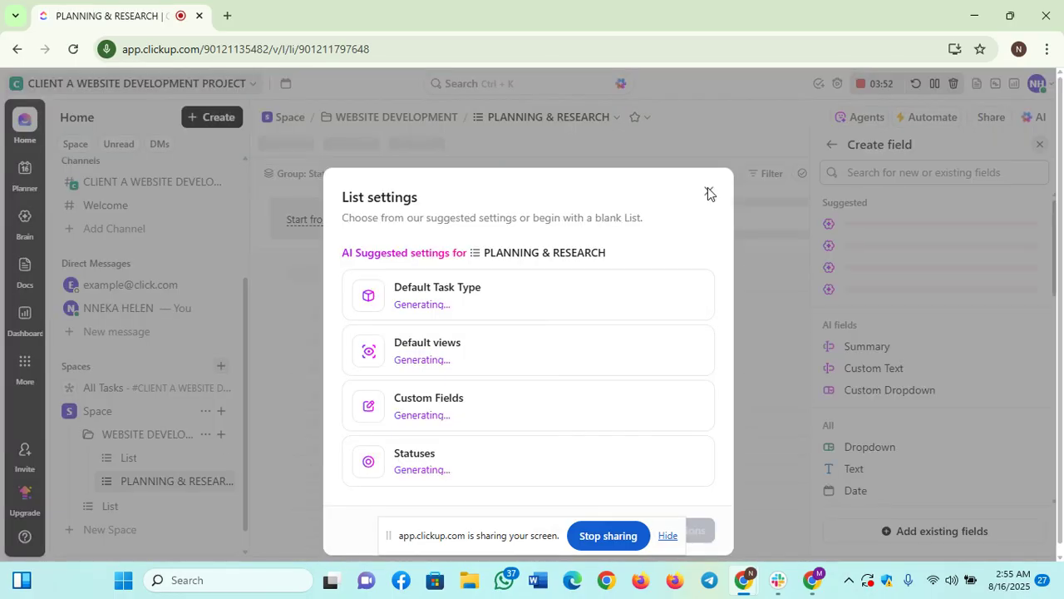
- Create a list named DESIGN PHASE inside the WEBSITE DEVELOPMENT folder, dismissing the AI suggested list settings
{"action": "left_click", "coordinate": [709, 193]}
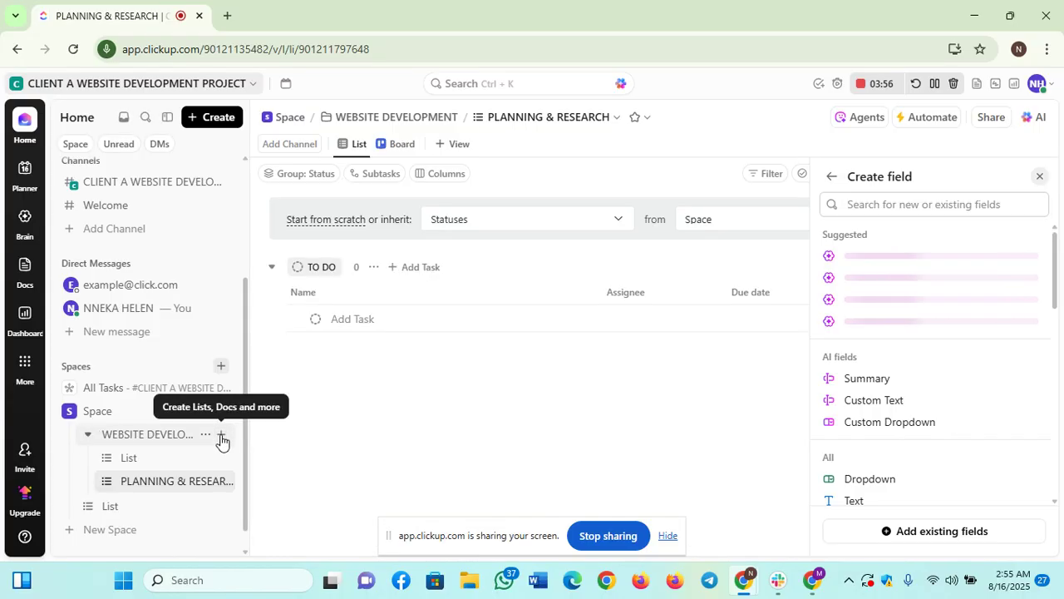
{"action": "left_click", "coordinate": [221, 439]}
{"action": "left_click", "coordinate": [277, 308]}
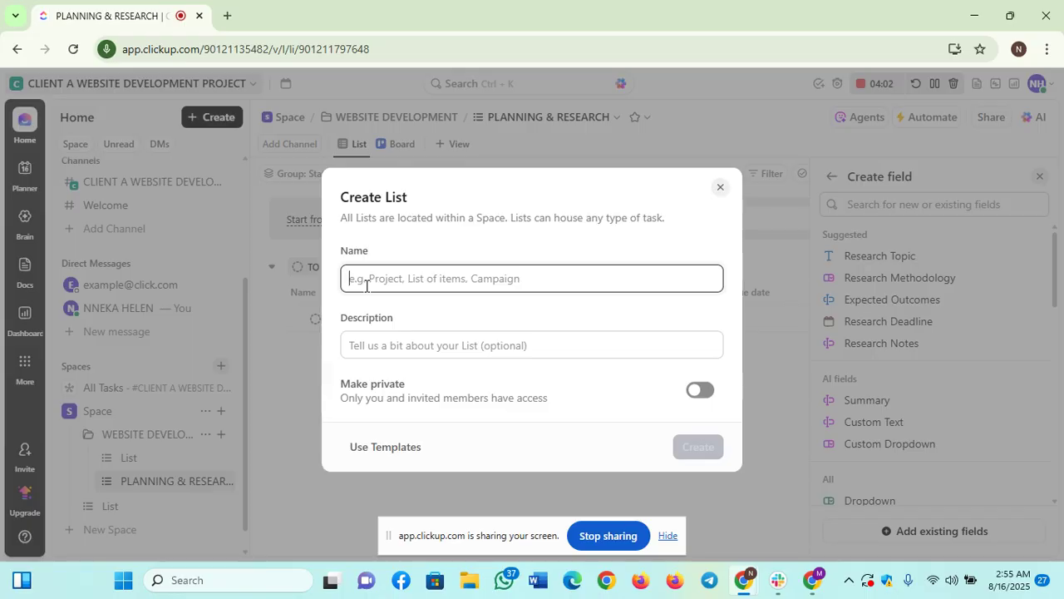
{"action": "type", "text": "DESIGN"}
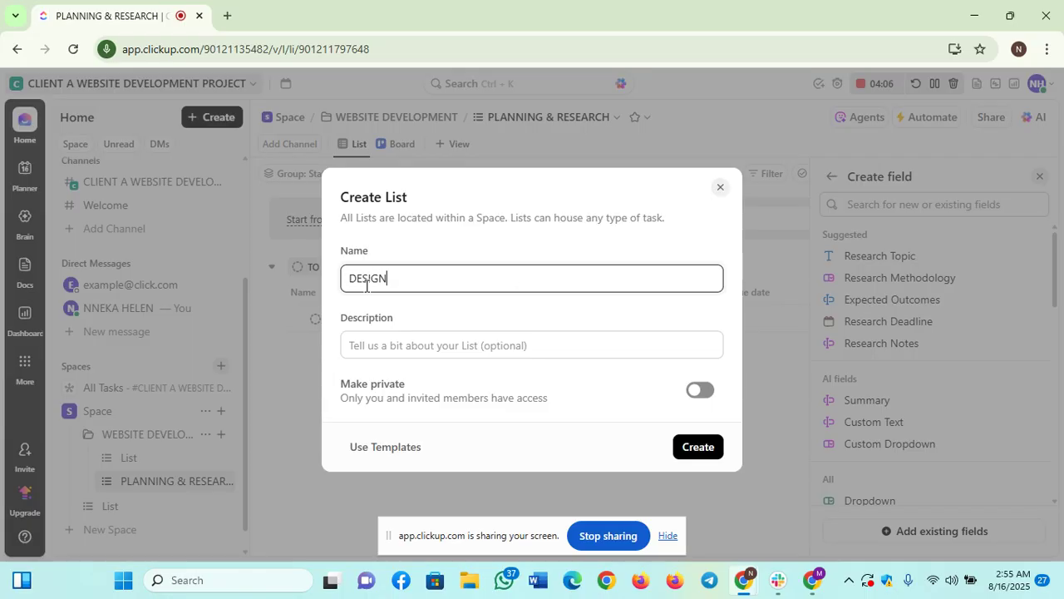
{"action": "type", "text": " PHASE"}
{"action": "left_click", "coordinate": [701, 448]}
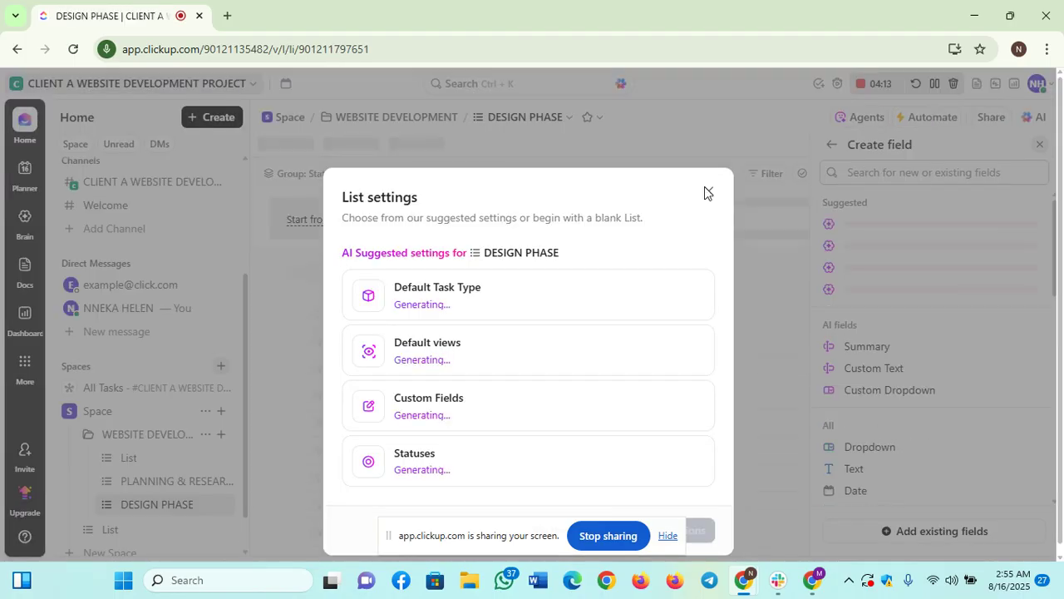
{"action": "left_click", "coordinate": [706, 193]}
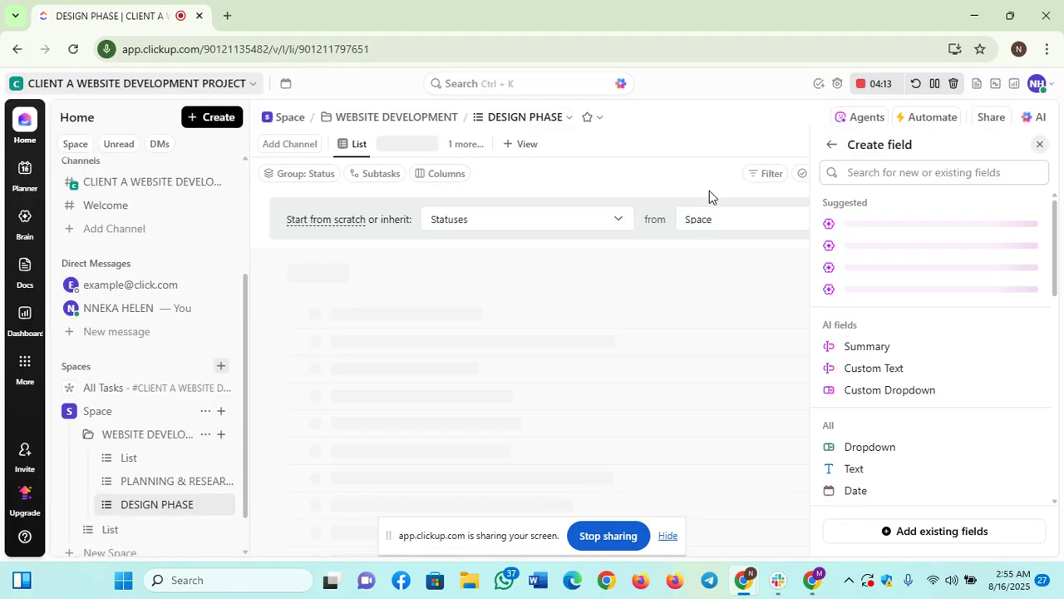
- Create a list named DEVELOPMENT PHASE inside the WEBSITE DEVELOPMENT folder
{"action": "scroll", "coordinate": [246, 550], "scroll_direction": "down", "scroll_amount": 1}
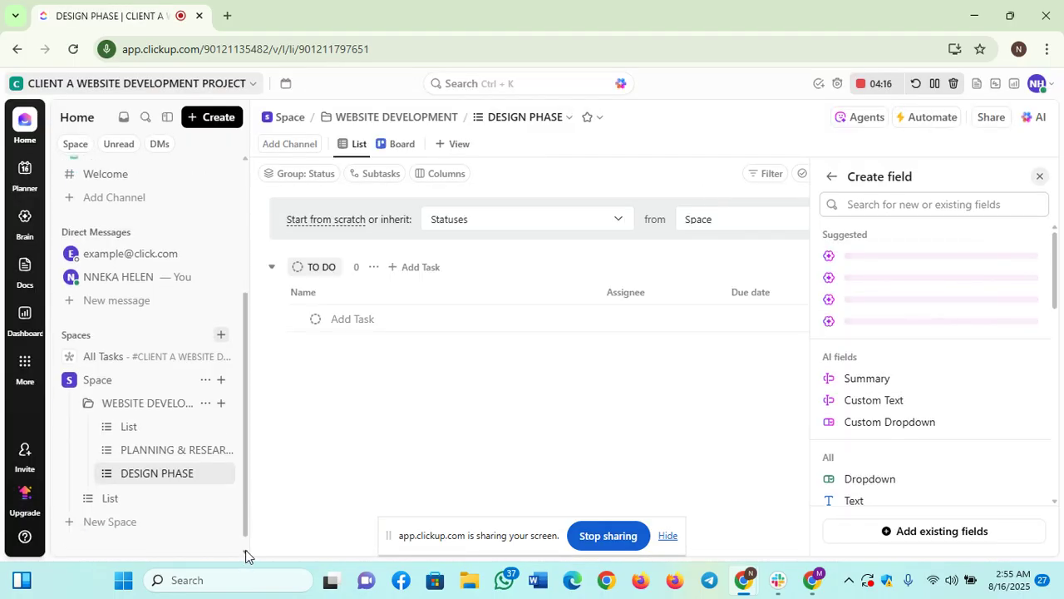
{"action": "left_click", "coordinate": [222, 404]}
{"action": "left_click", "coordinate": [308, 310]}
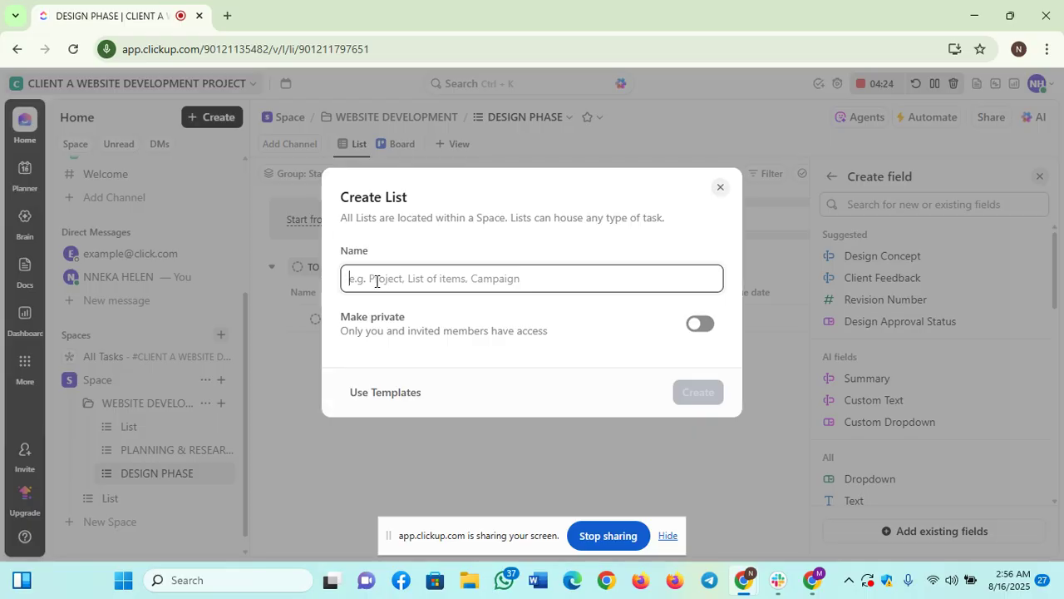
{"action": "type", "text": "DEVELOPMENT PHASE"}
{"action": "left_click", "coordinate": [695, 396]}
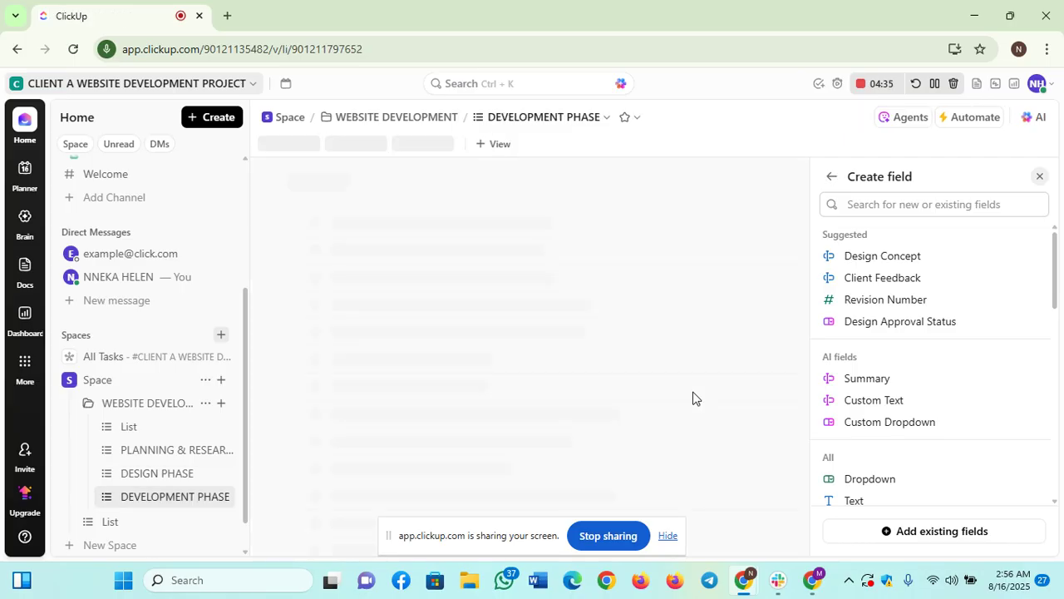
- Create a list named TESTING & LAUNCH inside the WEBSITE DEVELOPMENT folder
{"action": "left_click", "coordinate": [221, 404]}
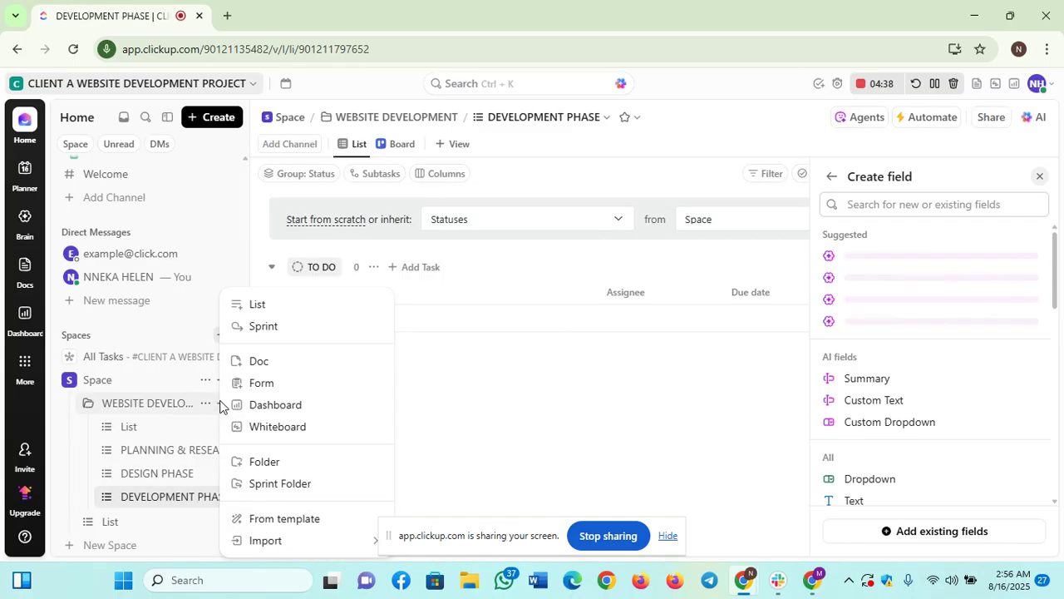
{"action": "left_click", "coordinate": [270, 306]}
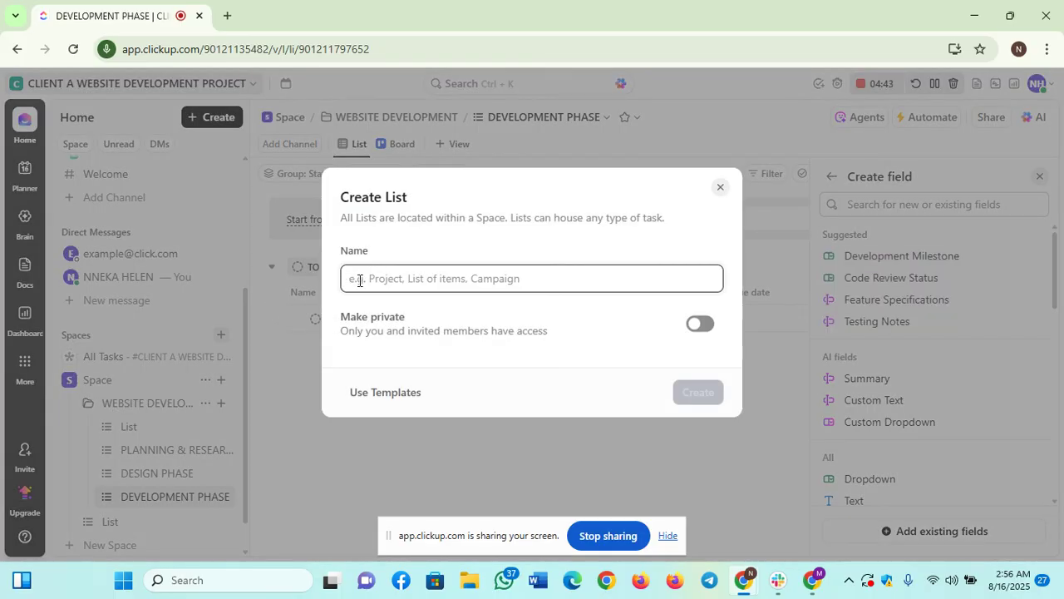
{"action": "type", "text": "TE"}
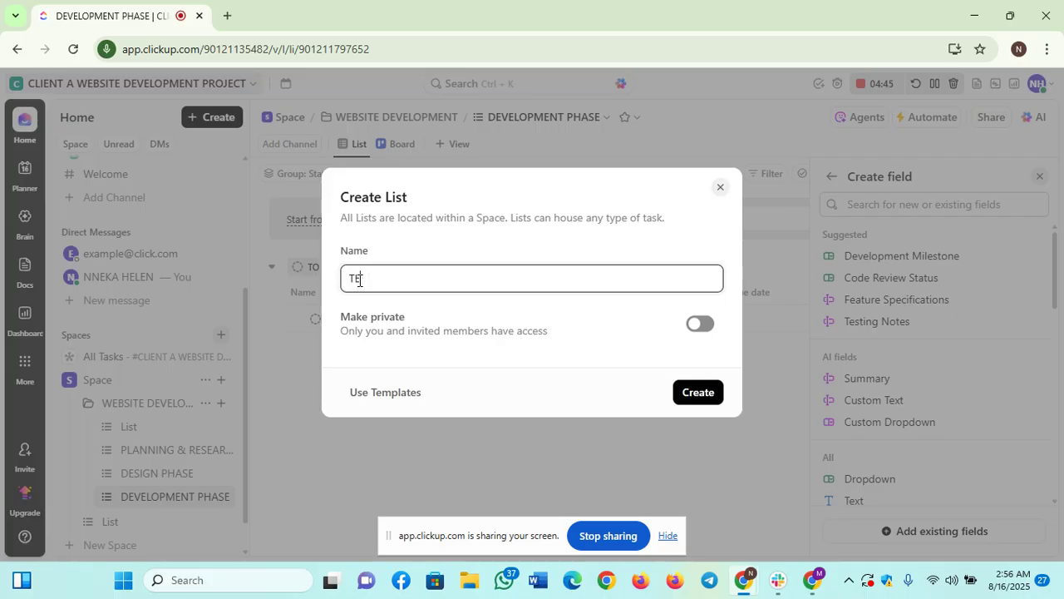
{"action": "type", "text": "STING & LAUNCH"}
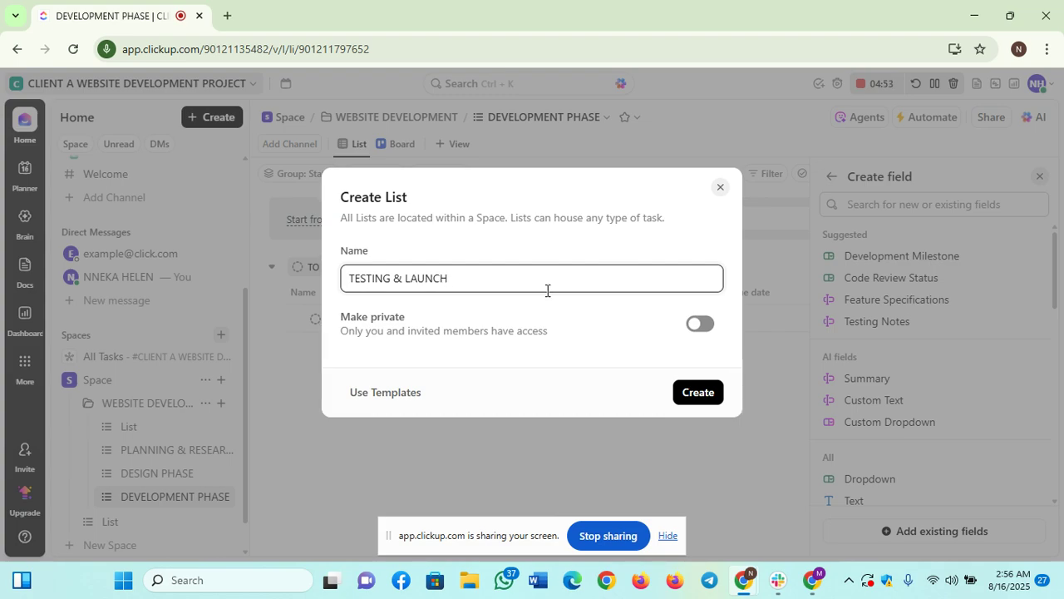
{"action": "left_click", "coordinate": [701, 392]}
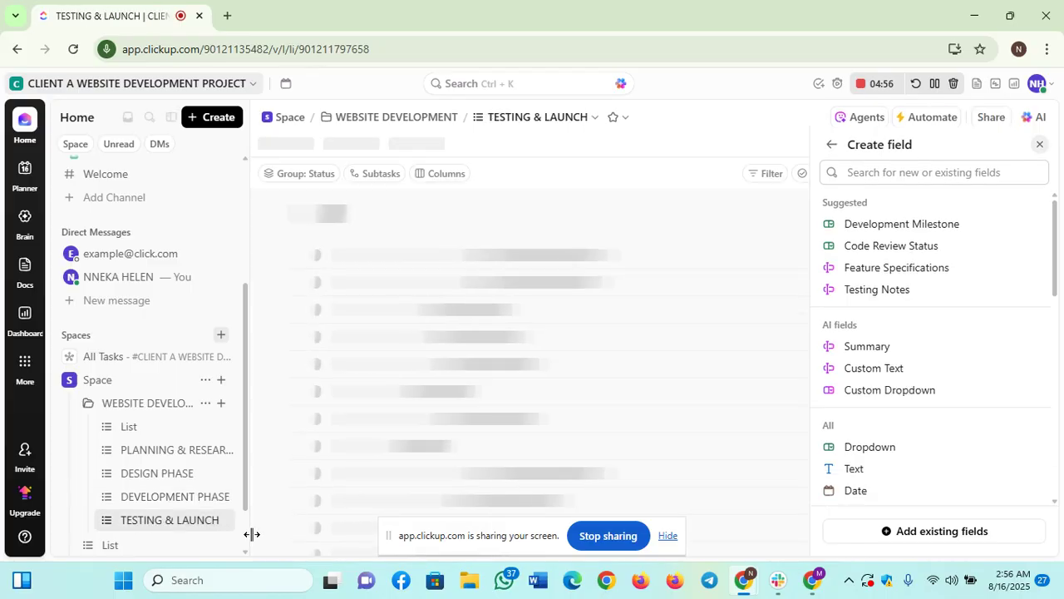
- Add a task named CREATE HOMPAGE WIREFRAME under TO DO in the DESIGN PHASE list
{"action": "left_click", "coordinate": [245, 552]}
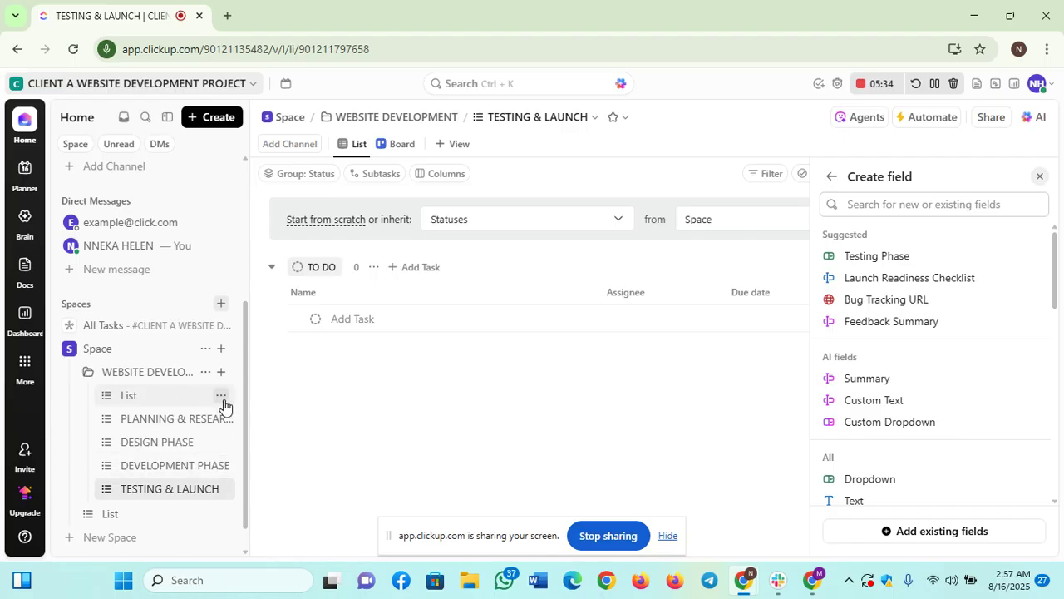
{"action": "left_click", "coordinate": [161, 444]}
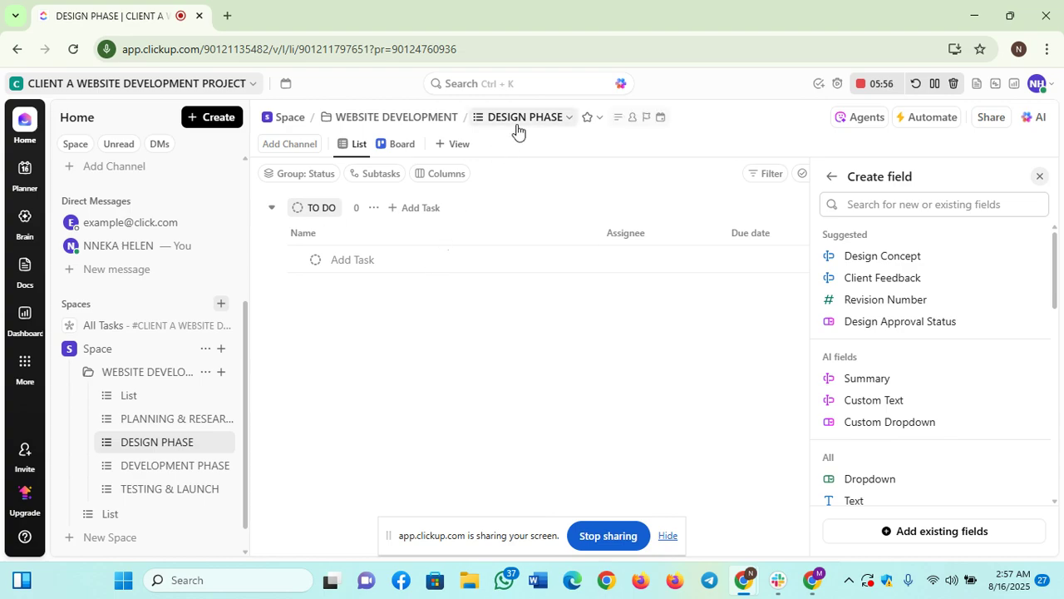
{"action": "left_click", "coordinate": [421, 209]}
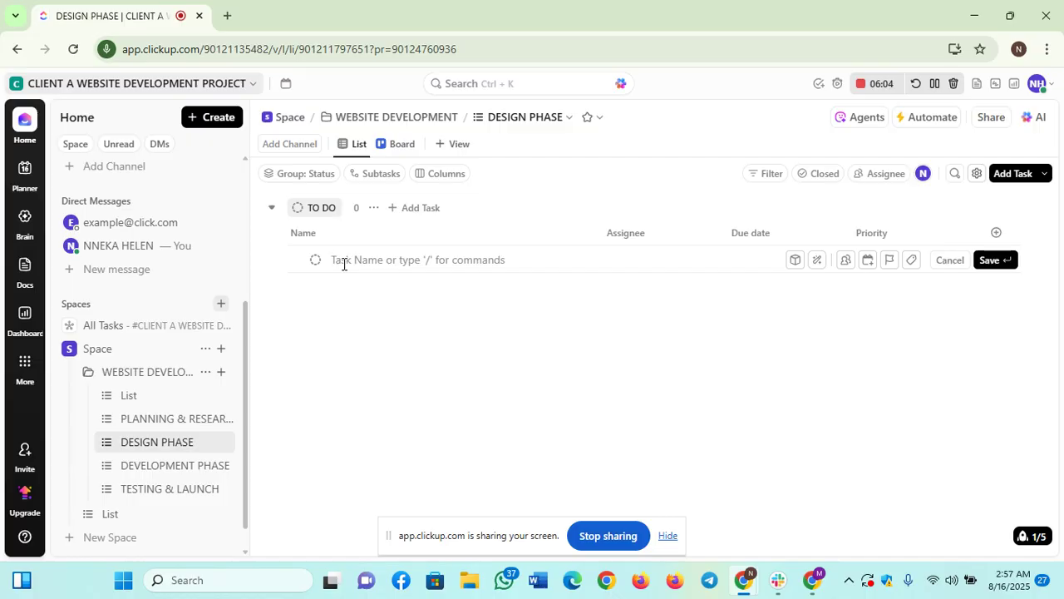
{"action": "type", "text": "CREATE"}
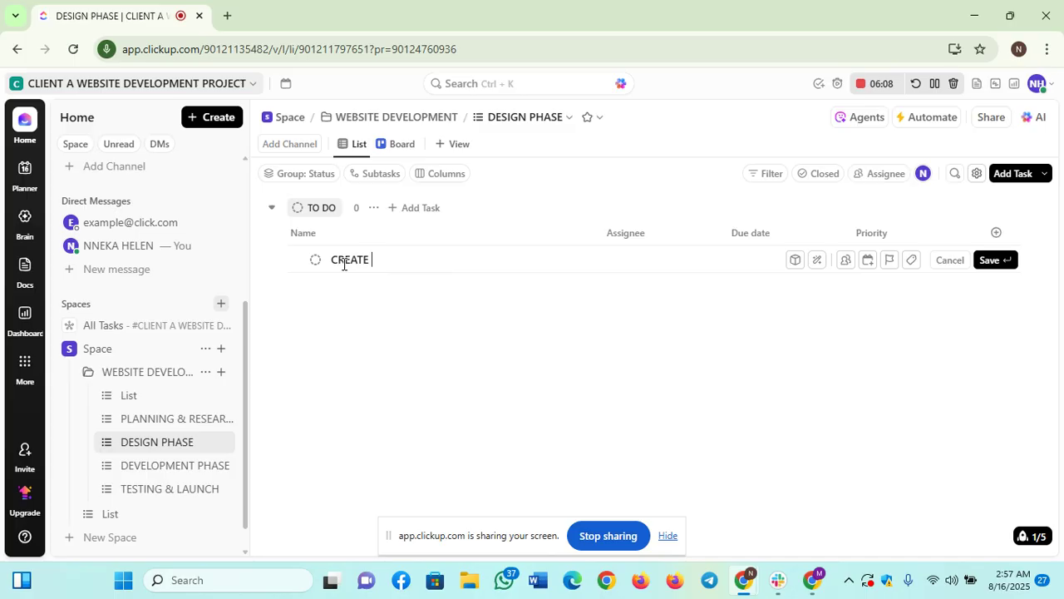
{"action": "type", "text": " HOMPAGE WIREFRAME"}
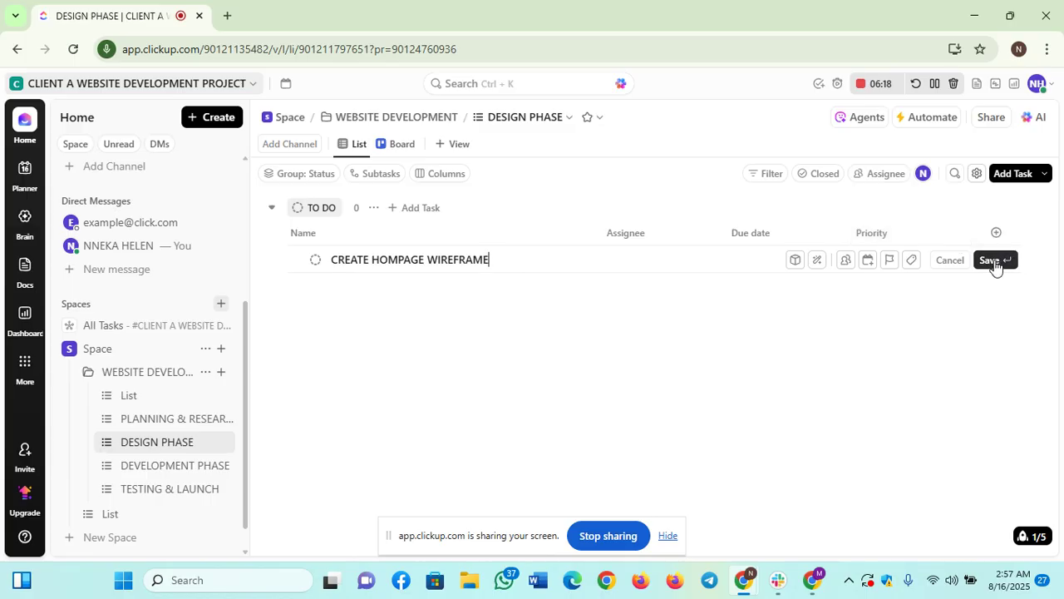
{"action": "left_click", "coordinate": [991, 260]}
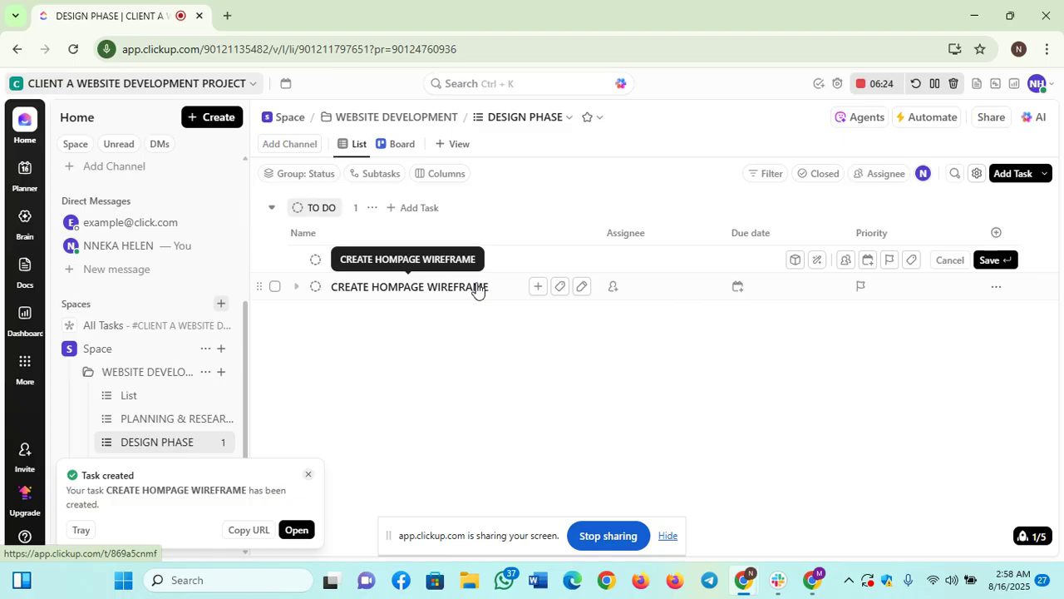
- Add a subtask named DRAFT WIRE FRAME to the CREATE HOMPAGE WIREFRAME task
{"action": "left_click", "coordinate": [538, 287]}
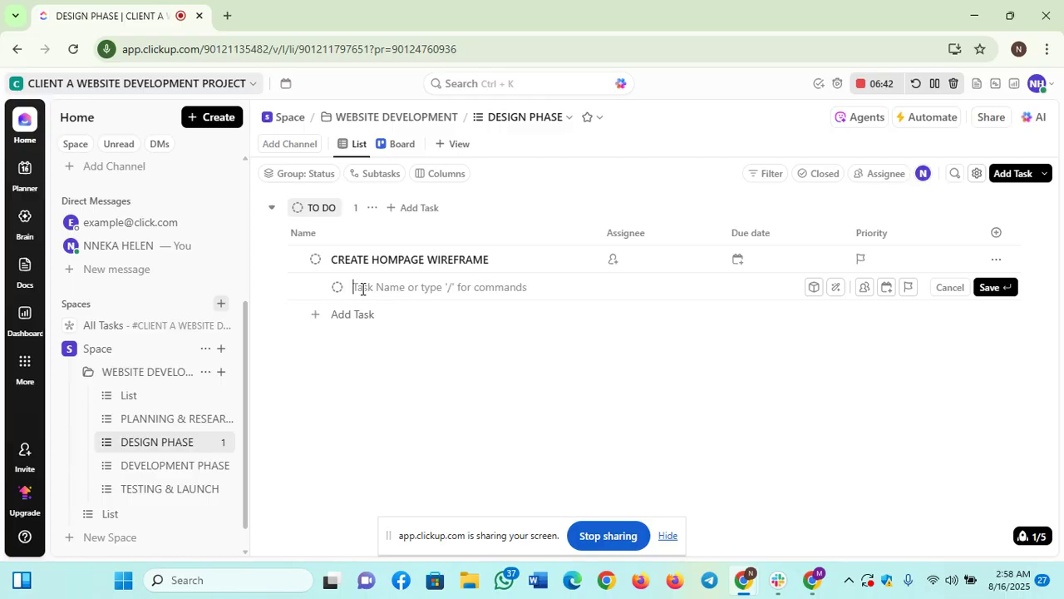
{"action": "type", "text": "D"}
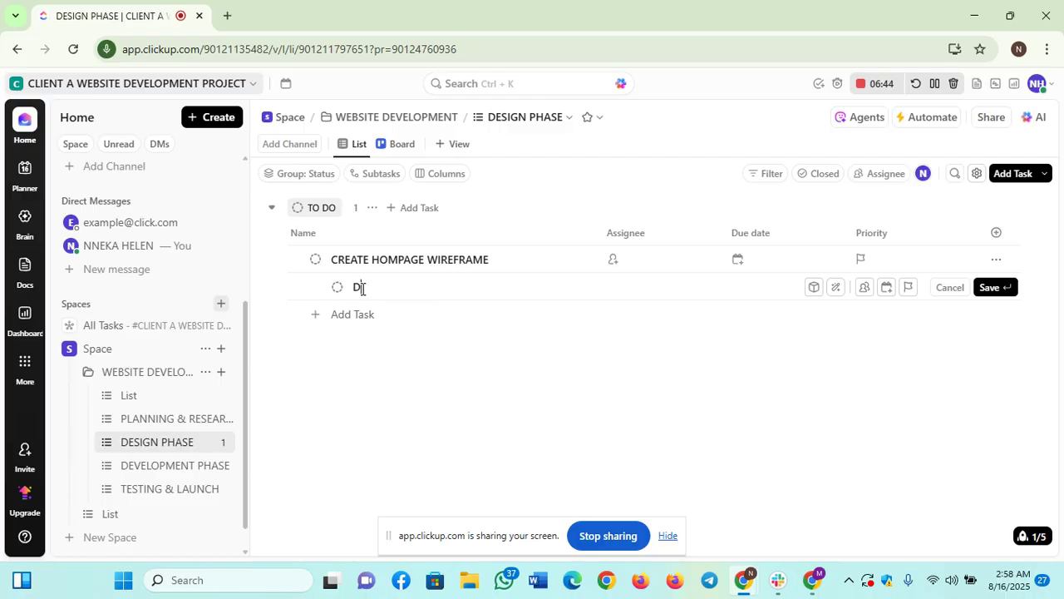
{"action": "type", "text": "RAFT WIRE FRAME"}
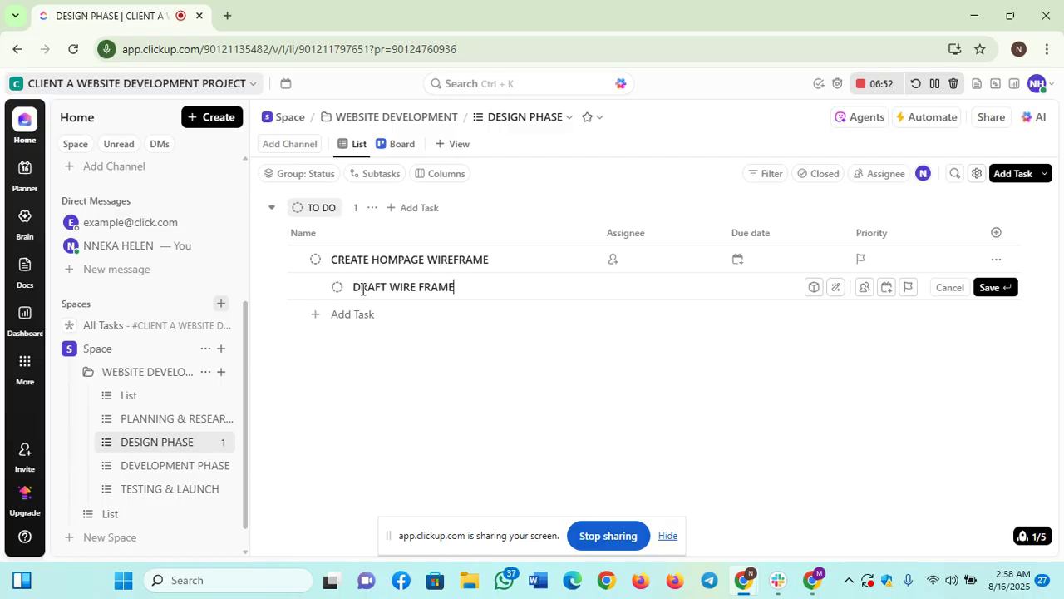
{"action": "left_click", "coordinate": [991, 289]}
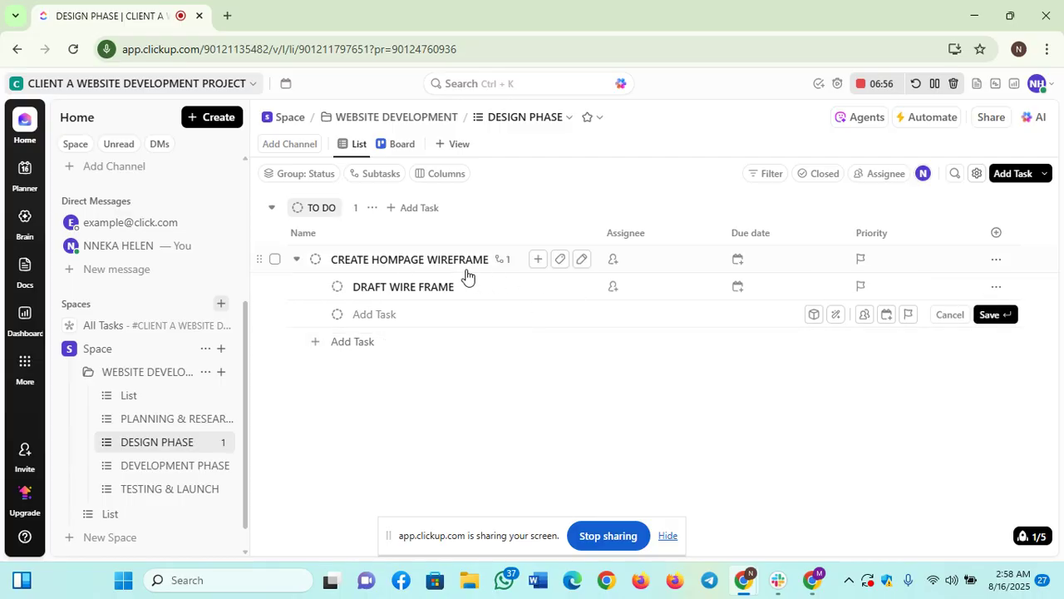
{"action": "left_click", "coordinate": [539, 260]}
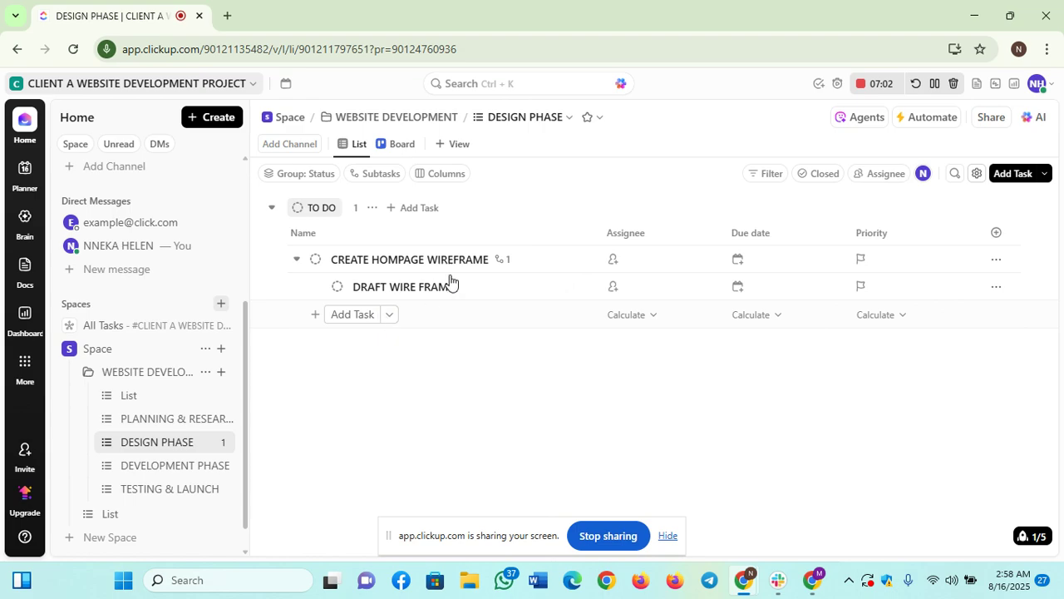
{"action": "left_click", "coordinate": [537, 261]}
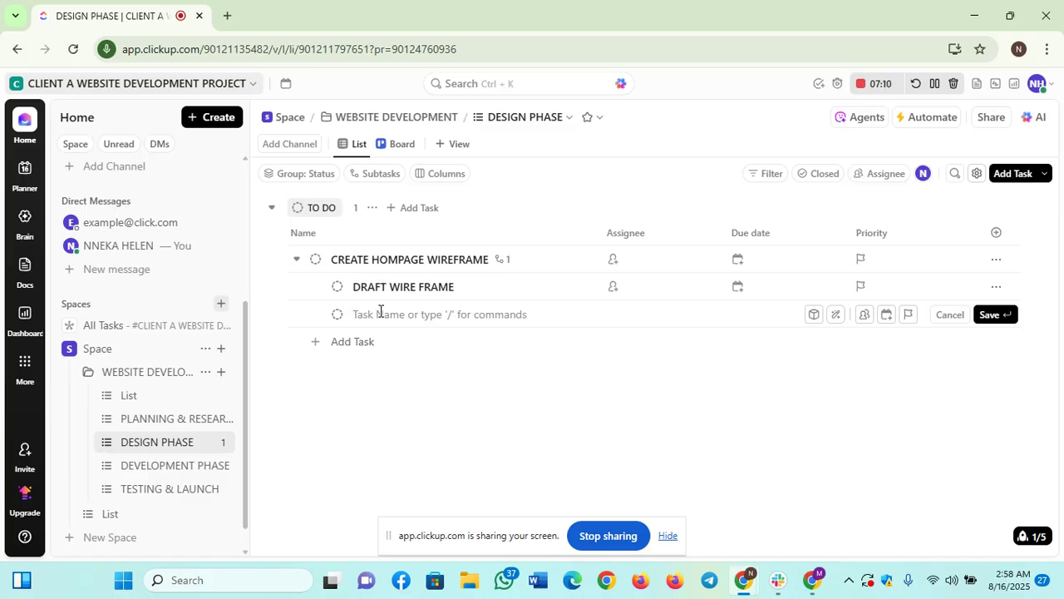
{"action": "type", "text": "REVIE"}
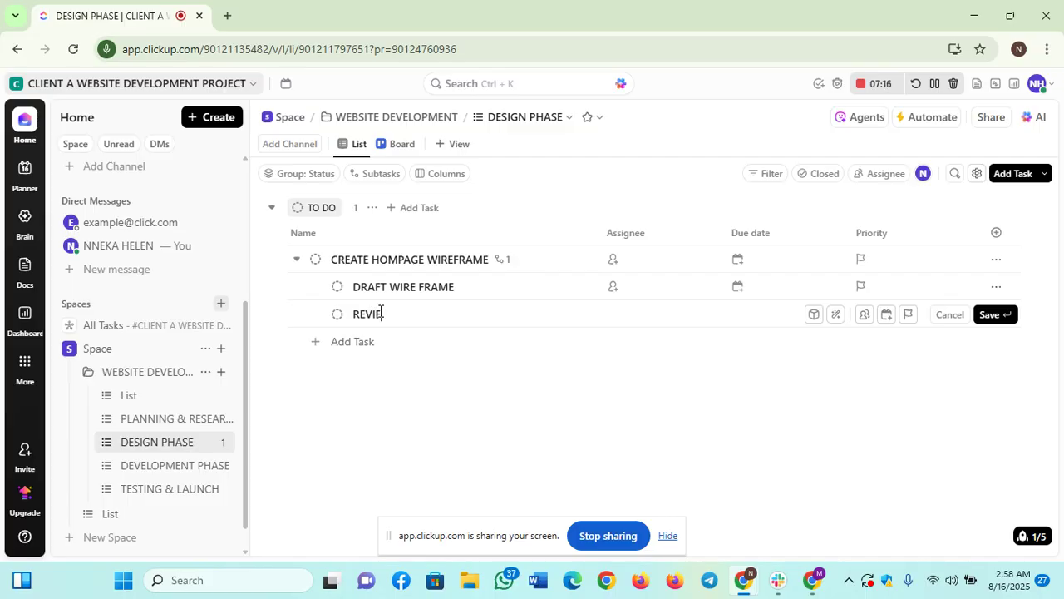
{"action": "type", "text": "W WITH CLIENT"}
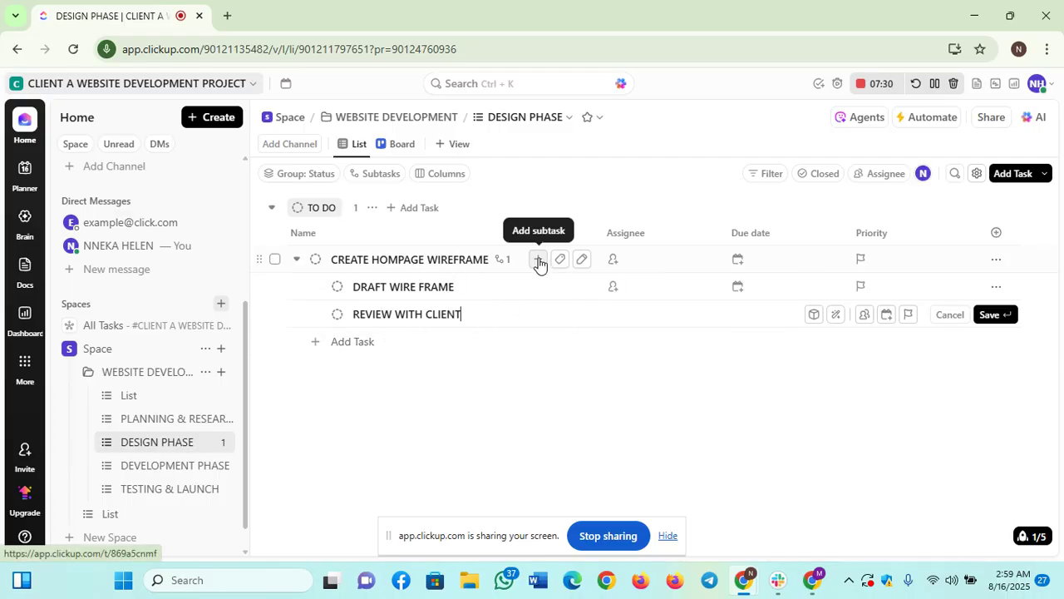
{"action": "left_click", "coordinate": [539, 261]}
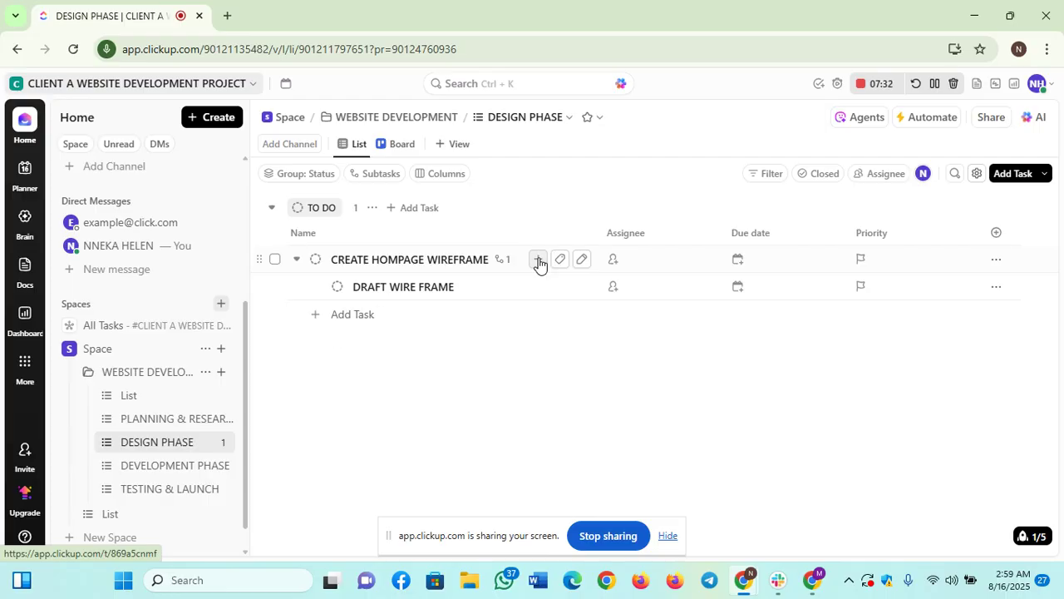
- Add a subtask named REVIEW WITH CLIENT to the CREATE HOMPAGE WIREFRAME task and save it
{"action": "left_click", "coordinate": [539, 261]}
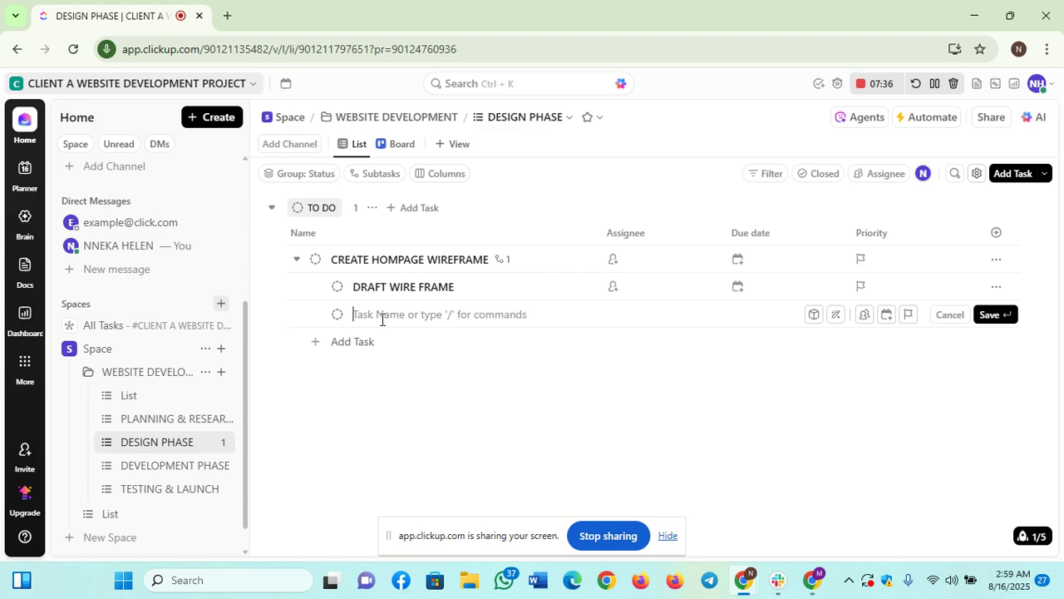
{"action": "type", "text": "REV"}
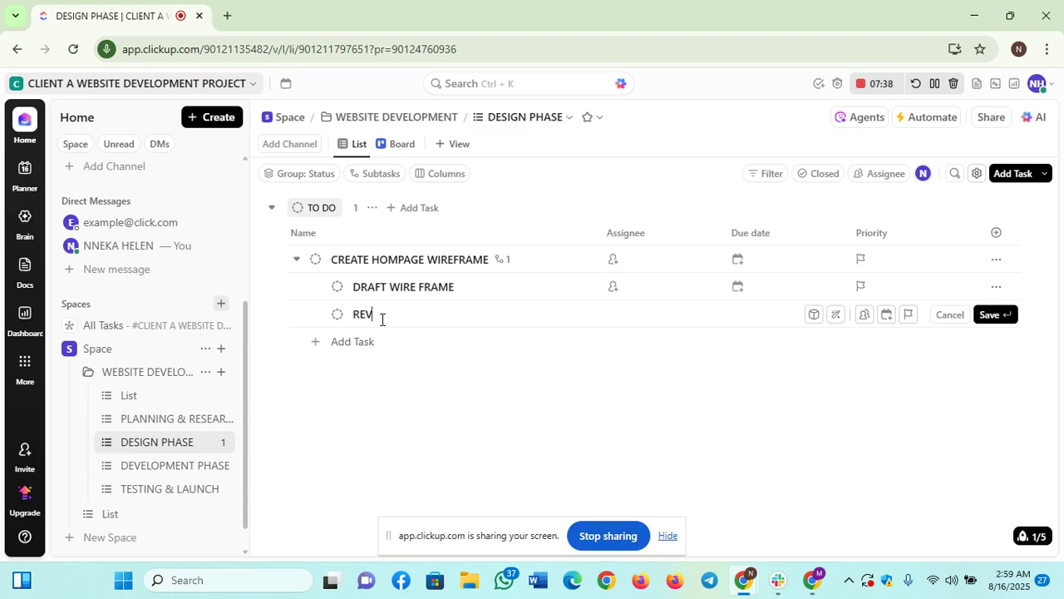
{"action": "type", "text": "IEW WITH CLIENT"}
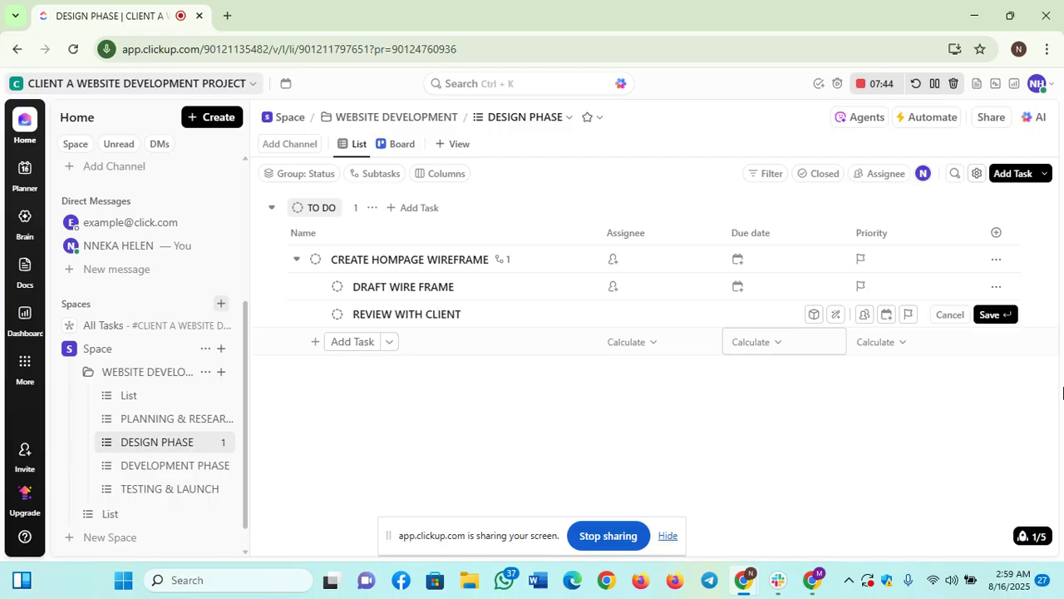
{"action": "left_click", "coordinate": [993, 314]}
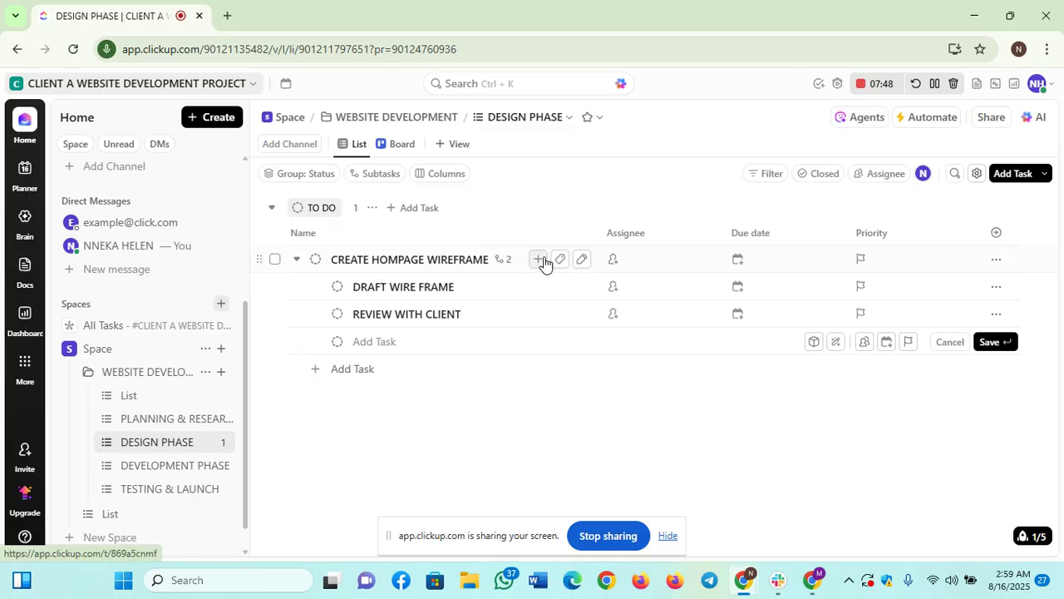
- Add a subtask named APPLY REVISIONS to the CREATE HOMPAGE WIREFRAME task and save it
{"action": "left_click", "coordinate": [541, 265]}
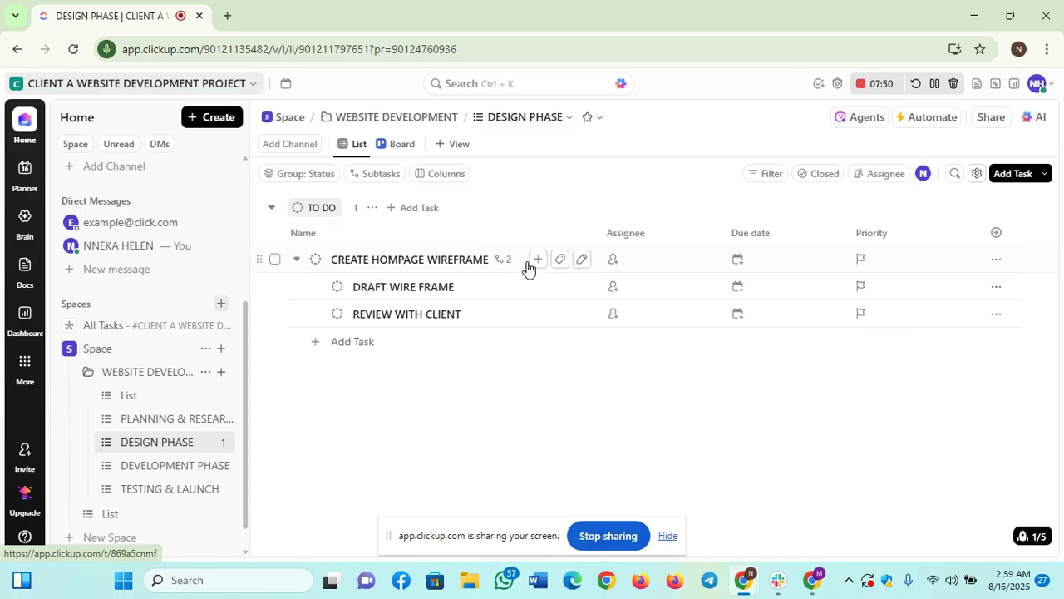
{"action": "left_click", "coordinate": [539, 263]}
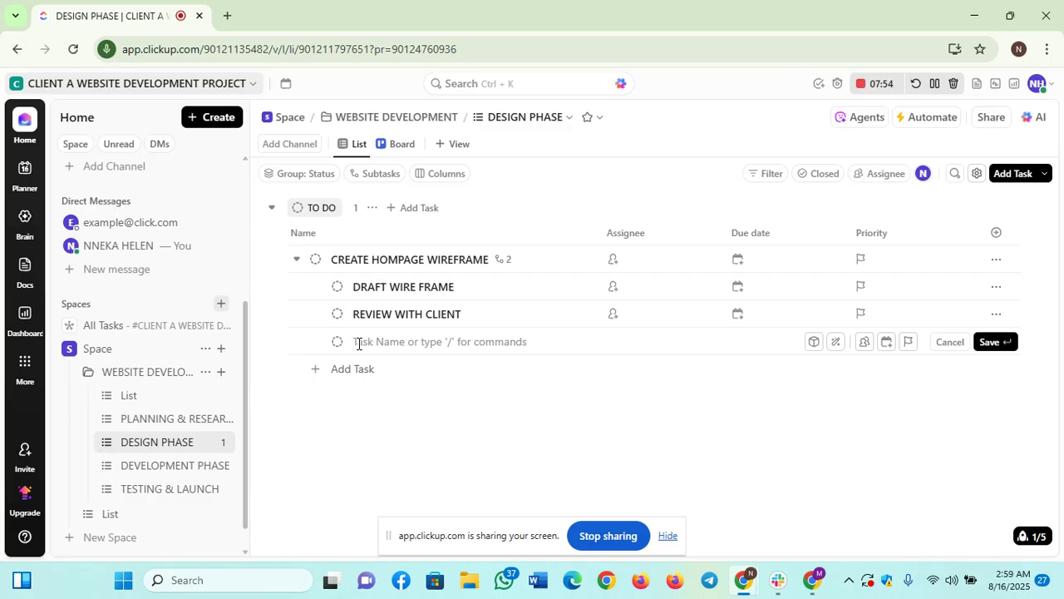
{"action": "type", "text": "APPLY R"}
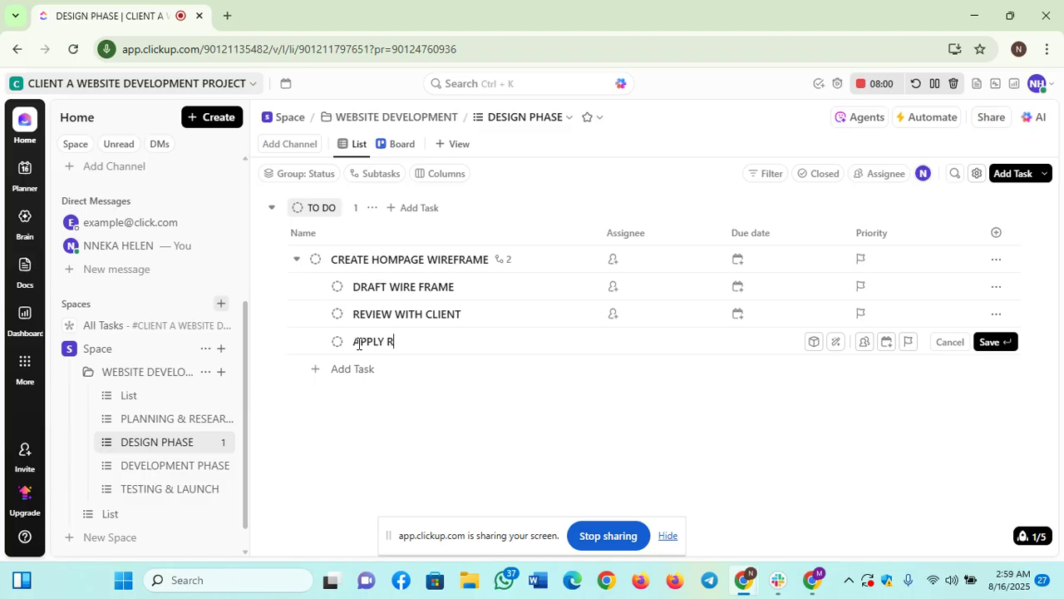
{"action": "type", "text": "EVISIONS"}
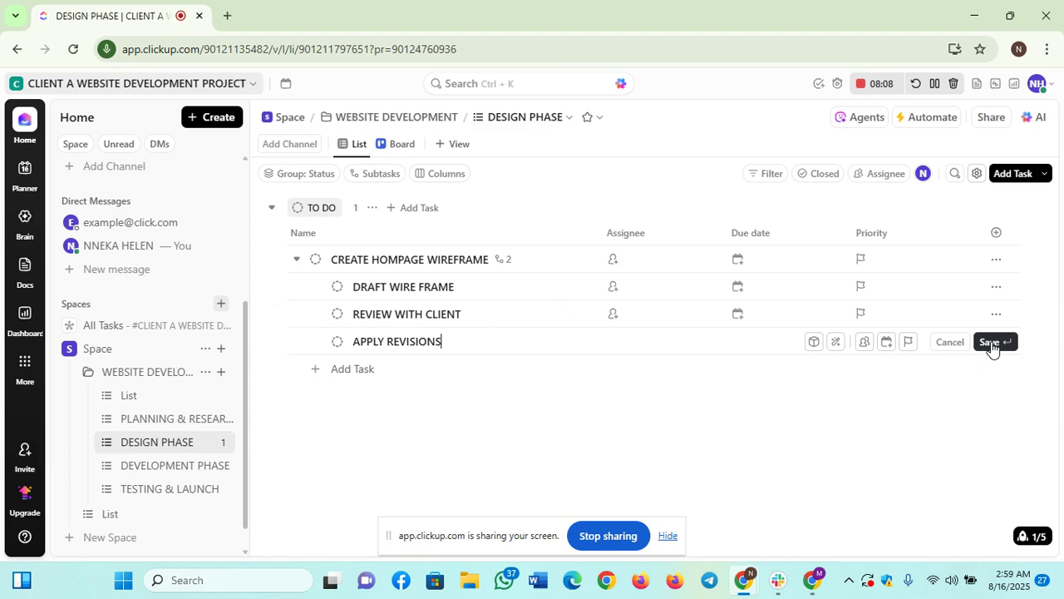
{"action": "left_click", "coordinate": [993, 349]}
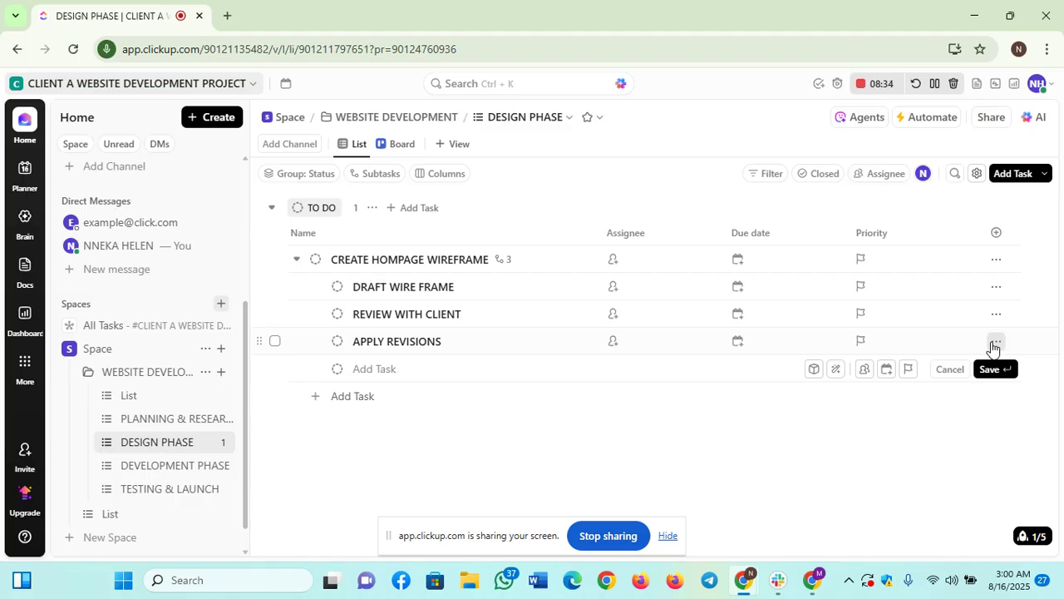
- Assign the CREATE HOMPAGE WIREFRAME task and REVIEW WITH CLIENT to yourself, and DRAFT WIRE FRAME and APPLY REVISIONS to the other workspace member
{"action": "left_click", "coordinate": [615, 264]}
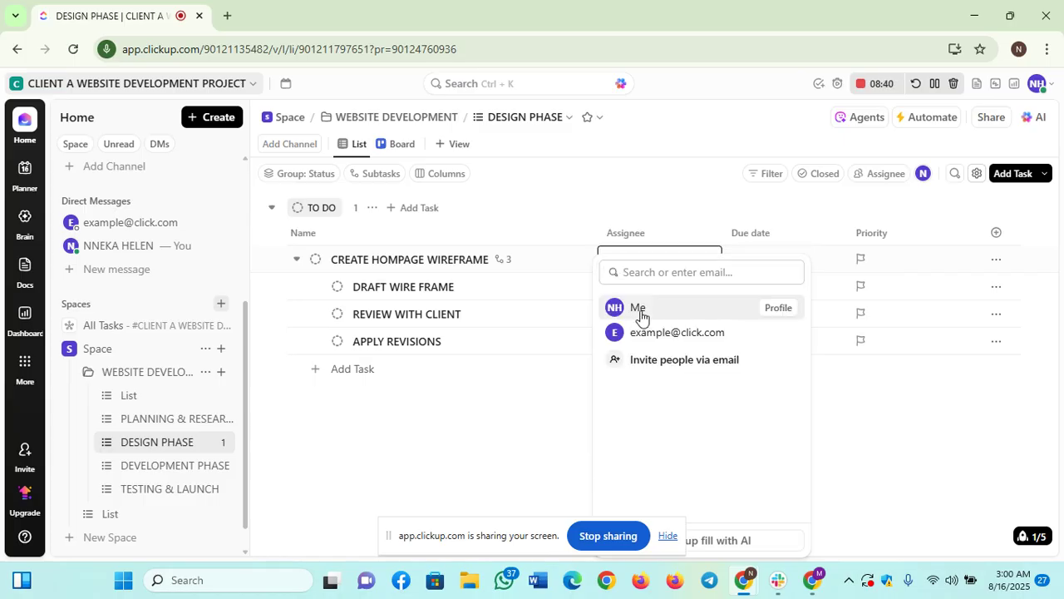
{"action": "left_click", "coordinate": [638, 309]}
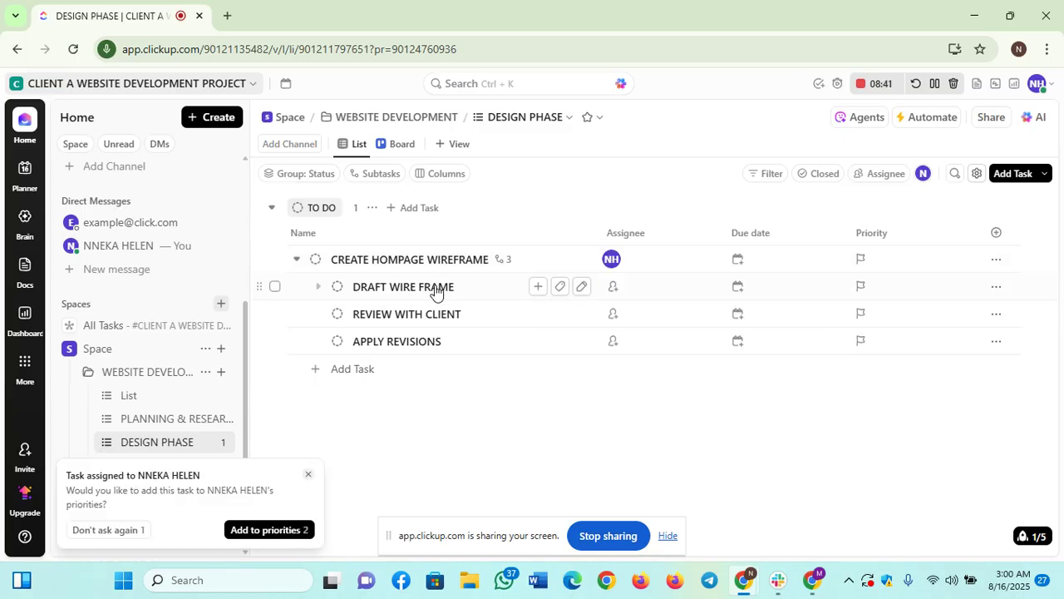
{"action": "left_click", "coordinate": [613, 287]}
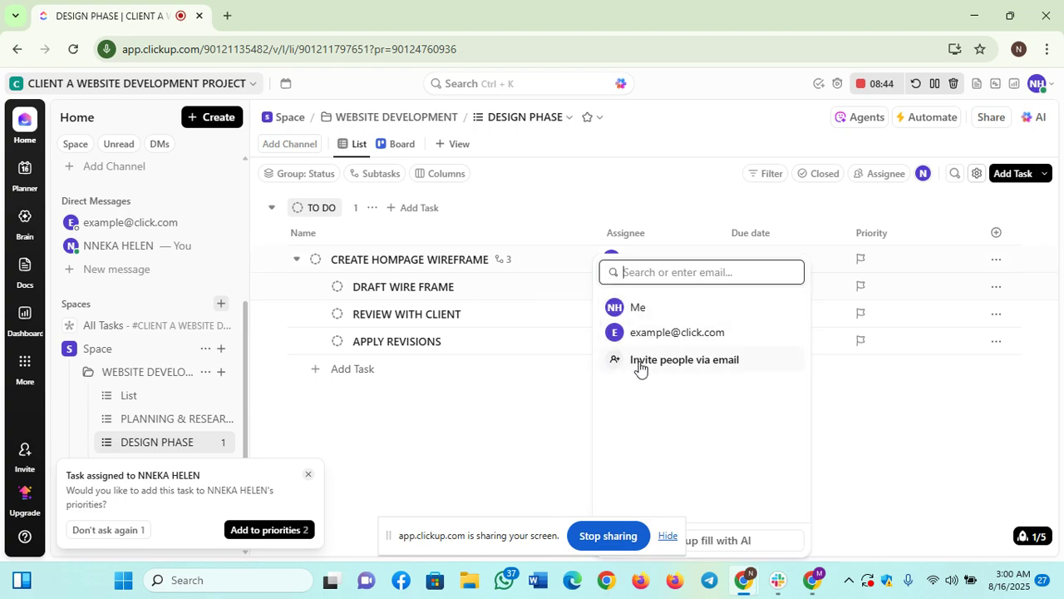
{"action": "left_click", "coordinate": [644, 334]}
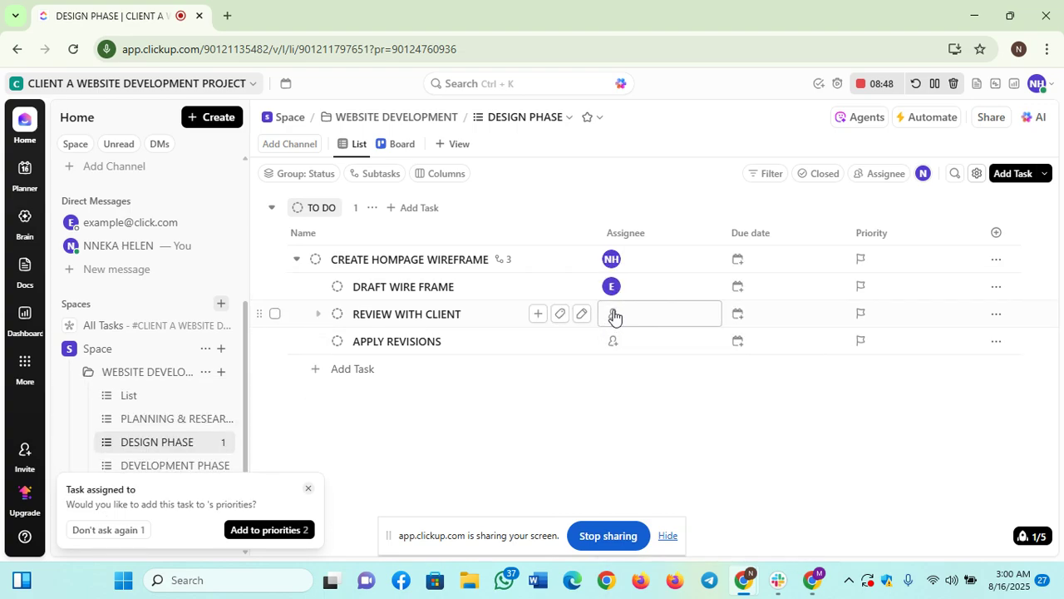
{"action": "left_click", "coordinate": [613, 313]}
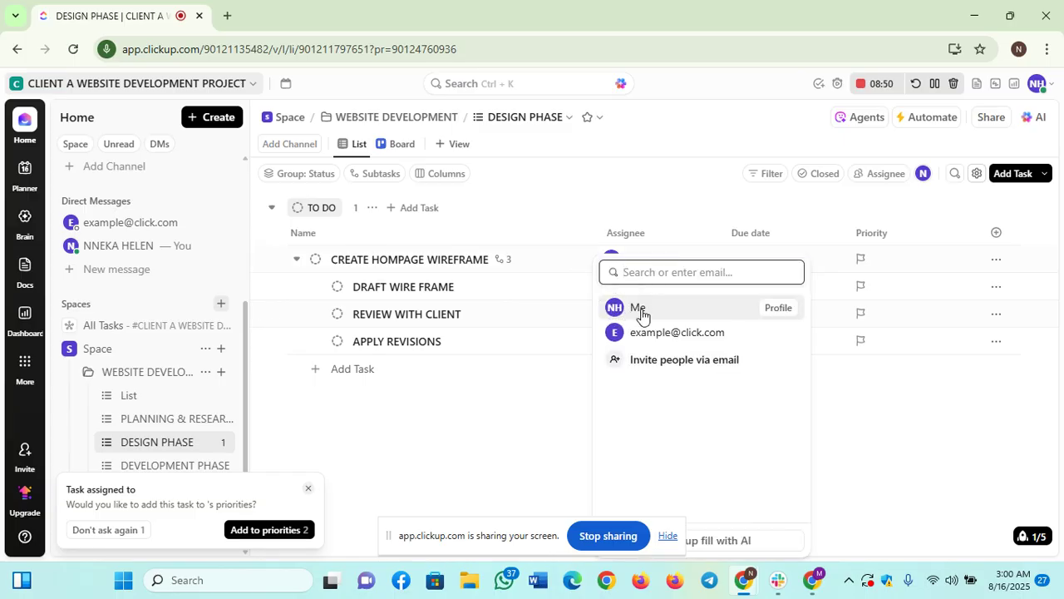
{"action": "left_click", "coordinate": [640, 311]}
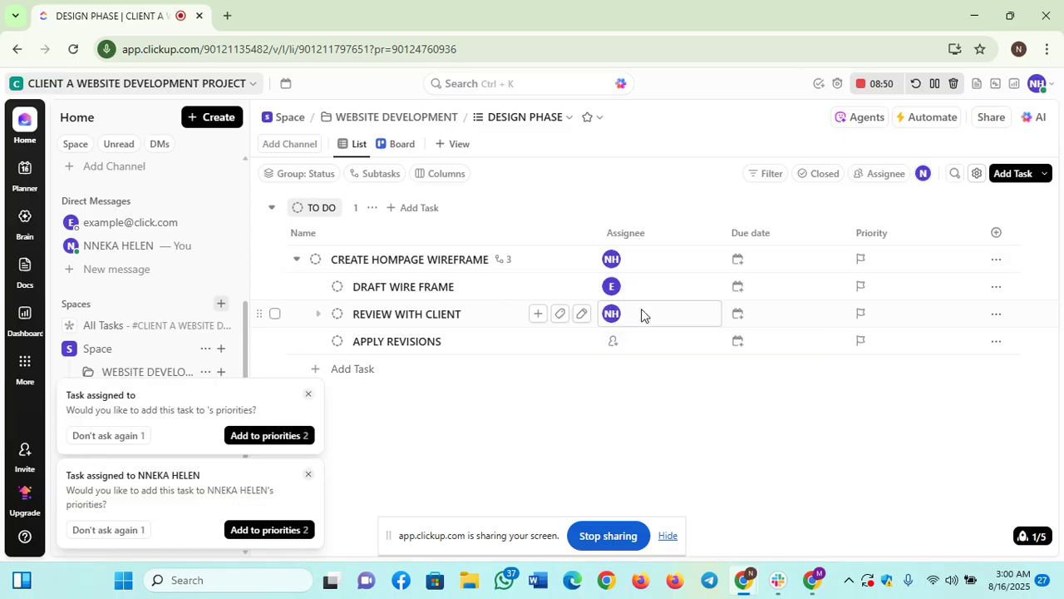
{"action": "left_click", "coordinate": [613, 341]}
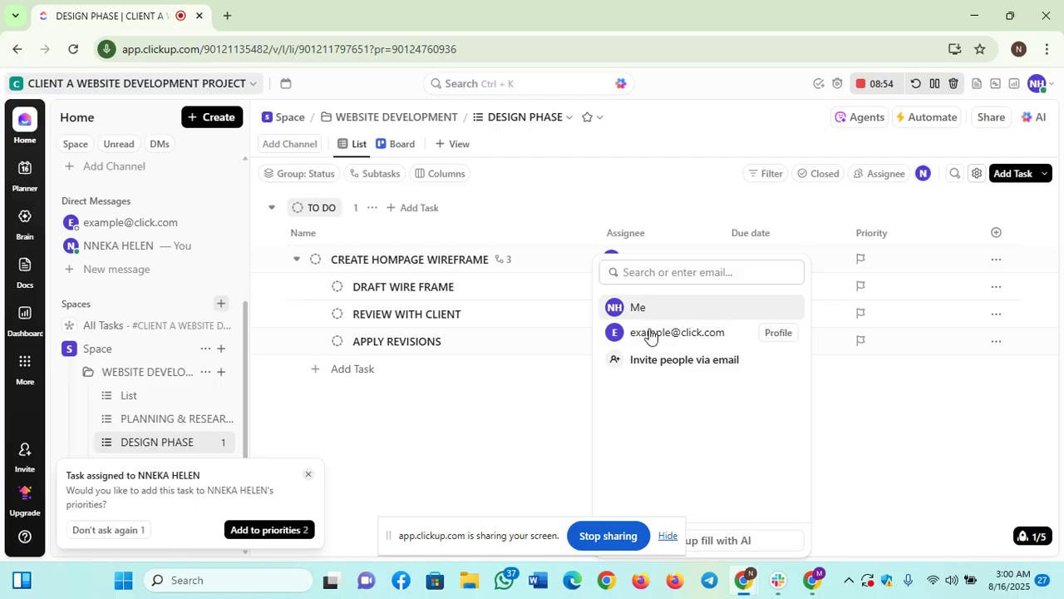
{"action": "left_click", "coordinate": [654, 332]}
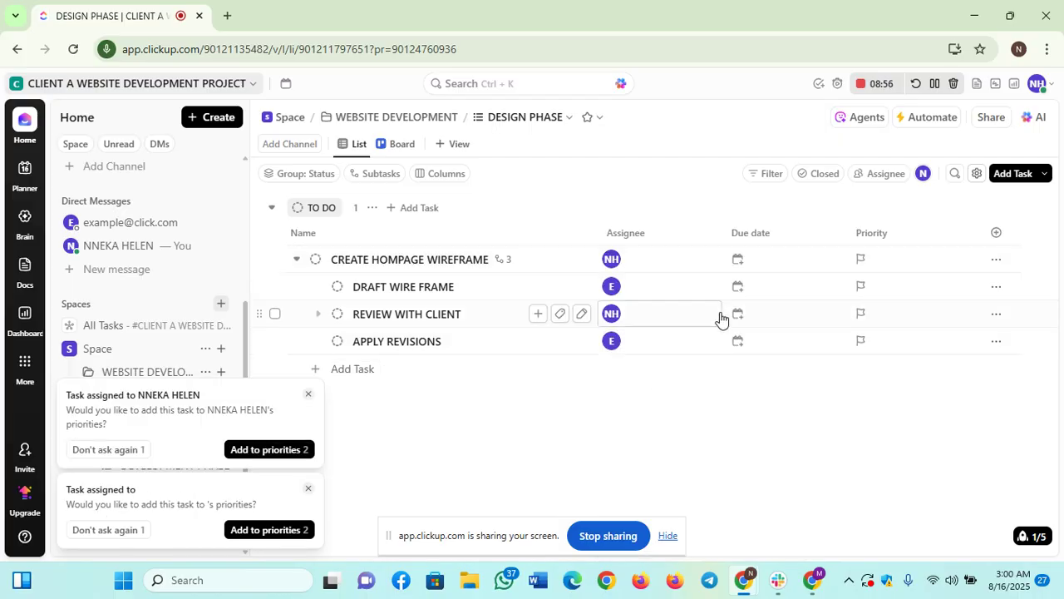
- Set the due date of the CREATE HOMPAGE WIREFRAME task to Monday, August 18, 2025
{"action": "left_click", "coordinate": [741, 263]}
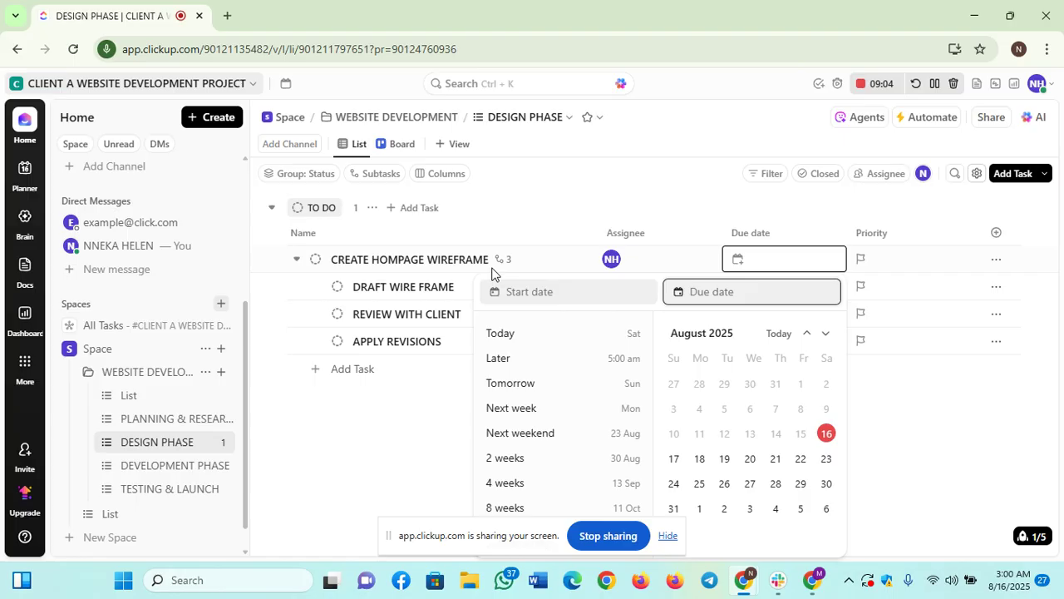
{"action": "left_click", "coordinate": [613, 260]}
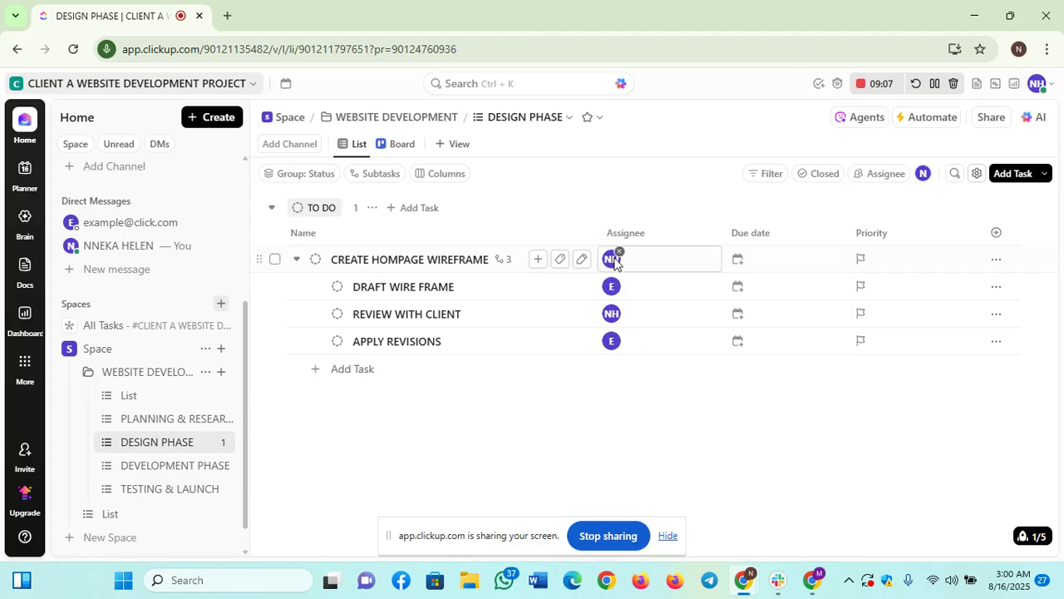
{"action": "left_click", "coordinate": [738, 261]}
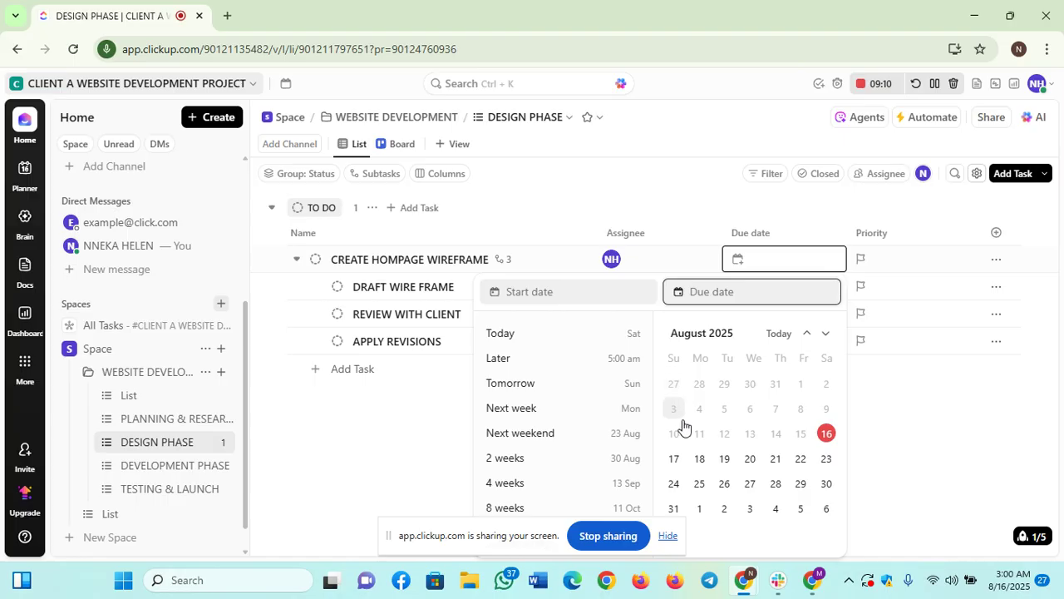
{"action": "left_click", "coordinate": [701, 463]}
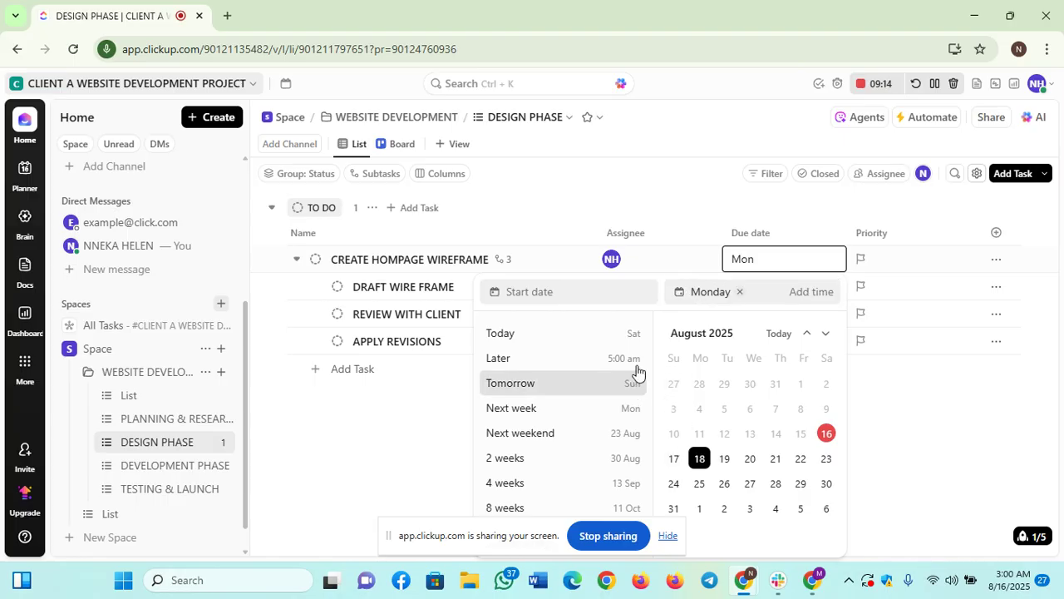
{"action": "left_click", "coordinate": [813, 230]}
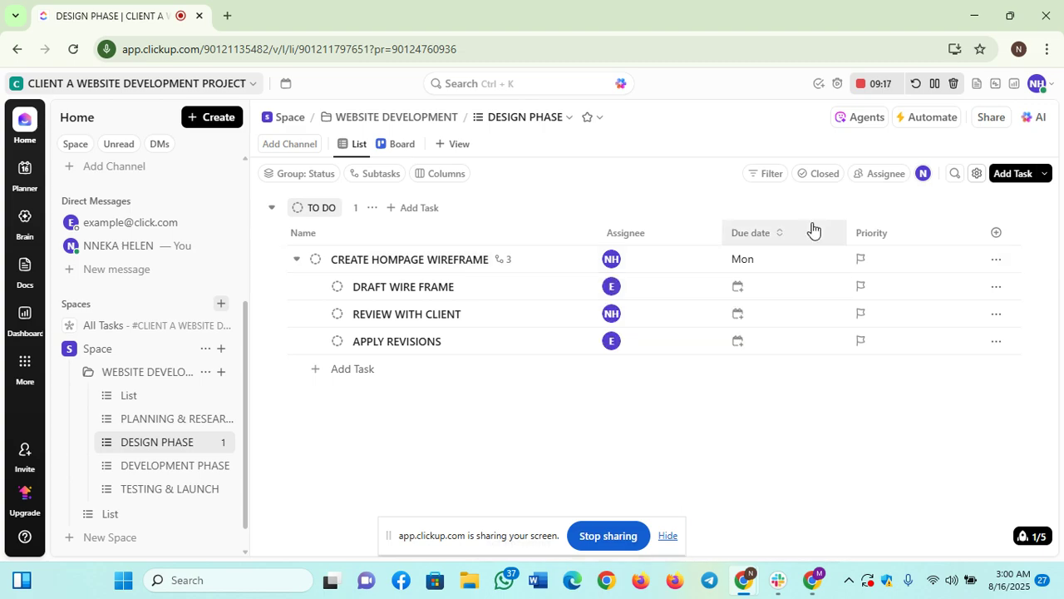
- Set the due date of the DRAFT WIRE FRAME, REVIEW WITH CLIENT and APPLY REVISIONS subtasks to August 17, 2025
{"action": "left_click", "coordinate": [739, 291]}
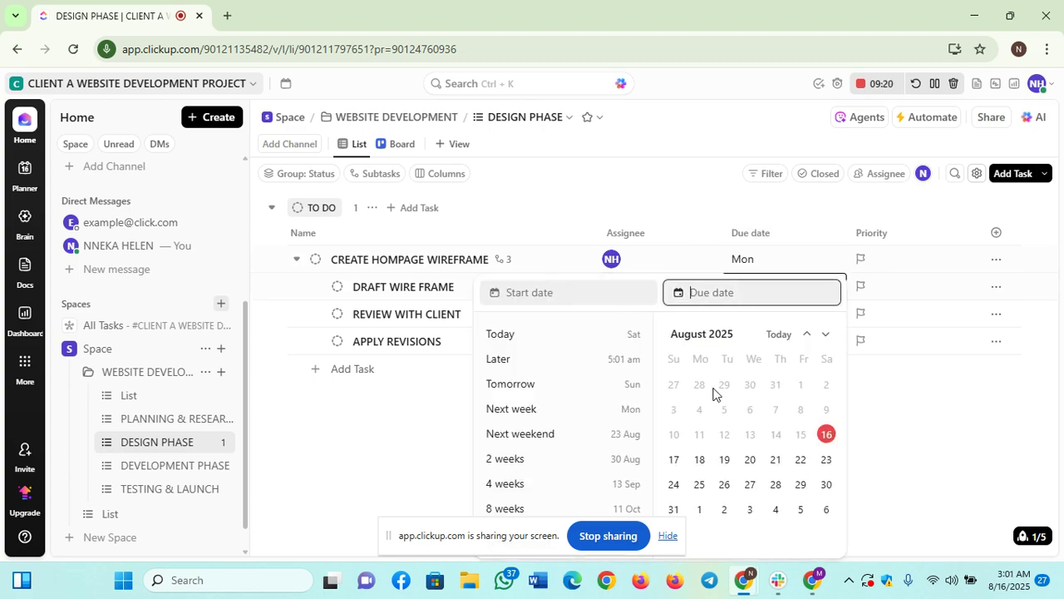
{"action": "left_click", "coordinate": [675, 461]}
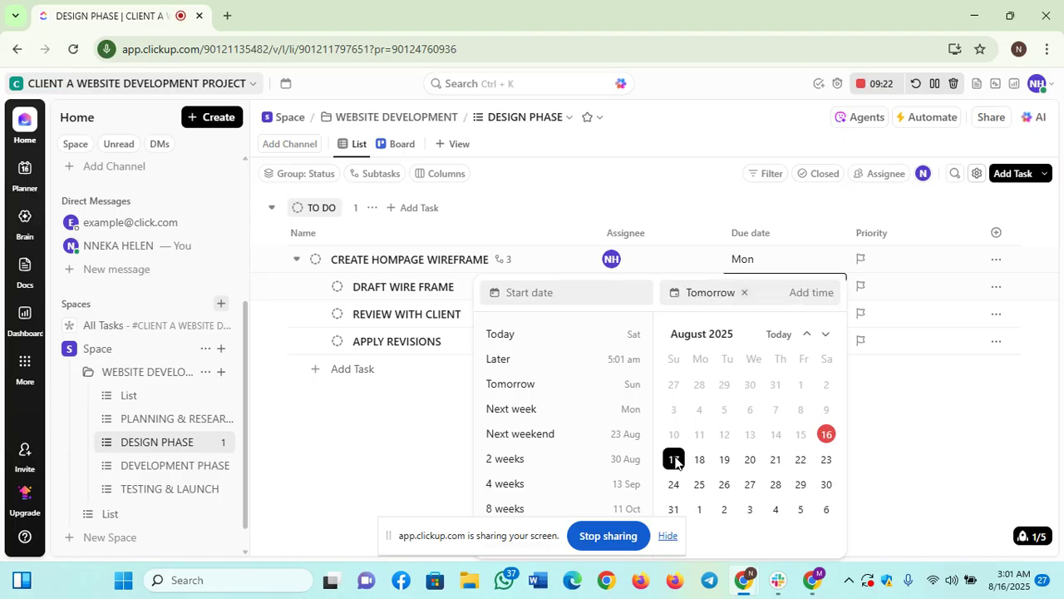
{"action": "left_click", "coordinate": [892, 368]}
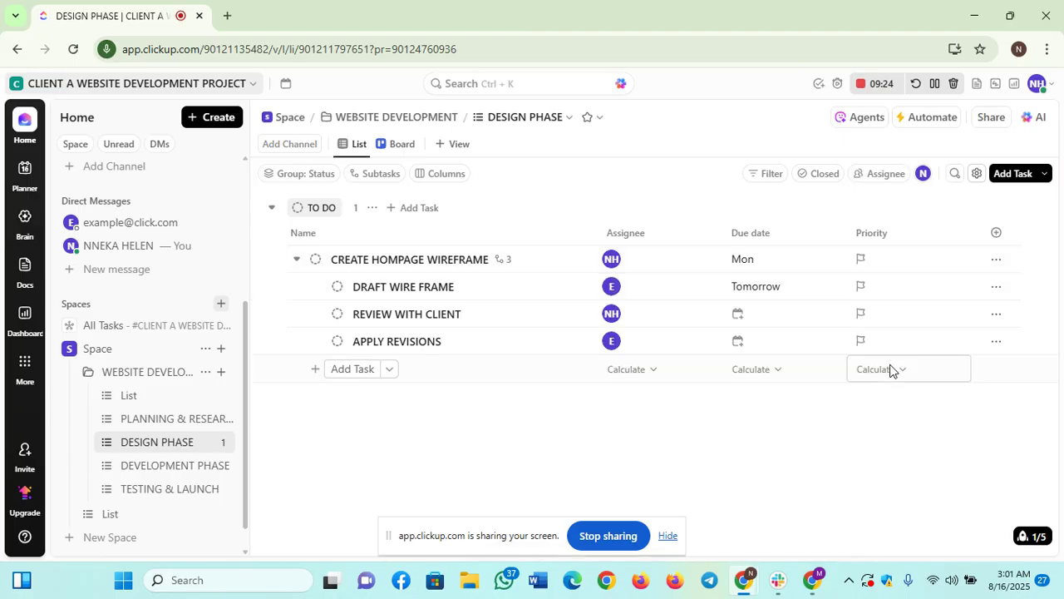
{"action": "left_click", "coordinate": [754, 316]}
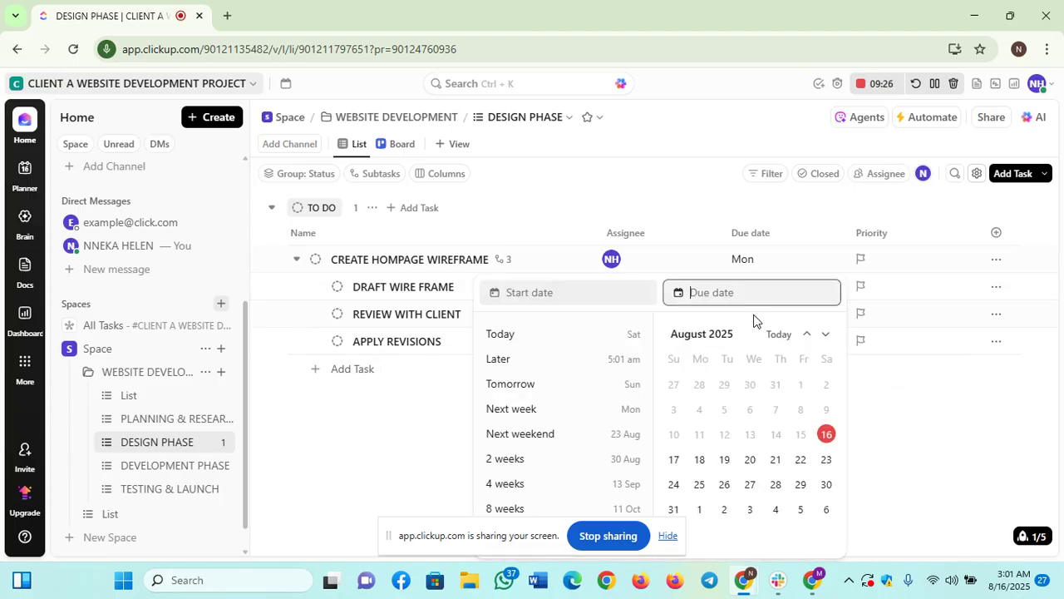
{"action": "left_click", "coordinate": [674, 460]}
{"action": "left_click", "coordinate": [892, 463]}
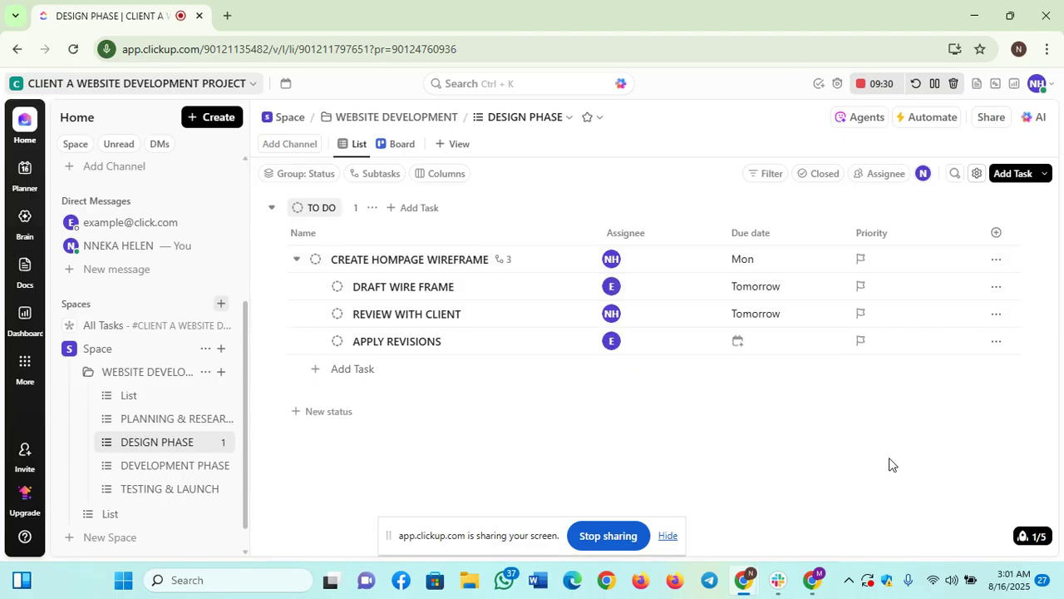
{"action": "left_click", "coordinate": [739, 345]}
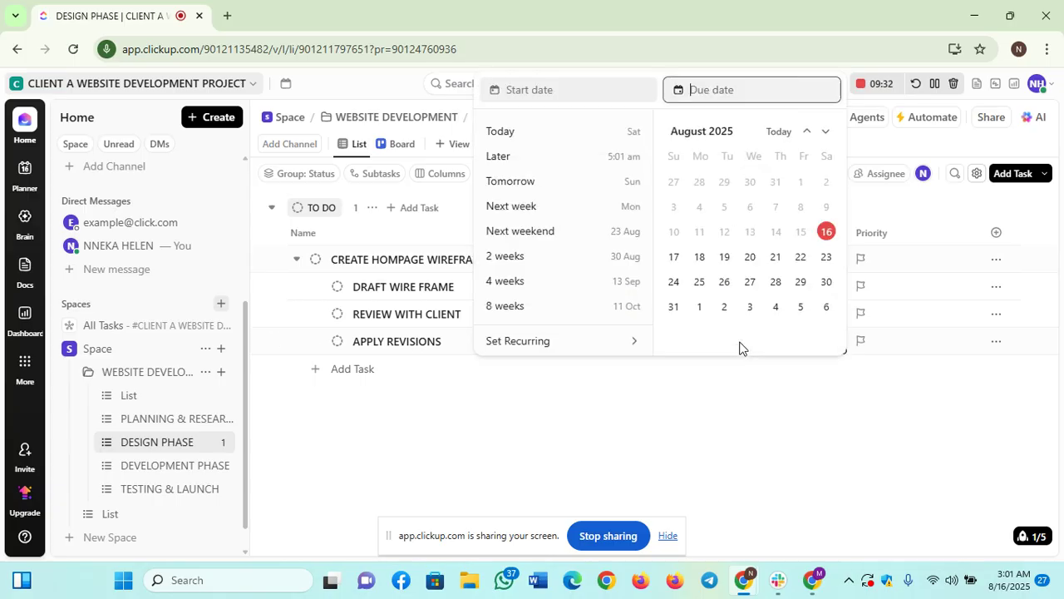
{"action": "left_click", "coordinate": [673, 259]}
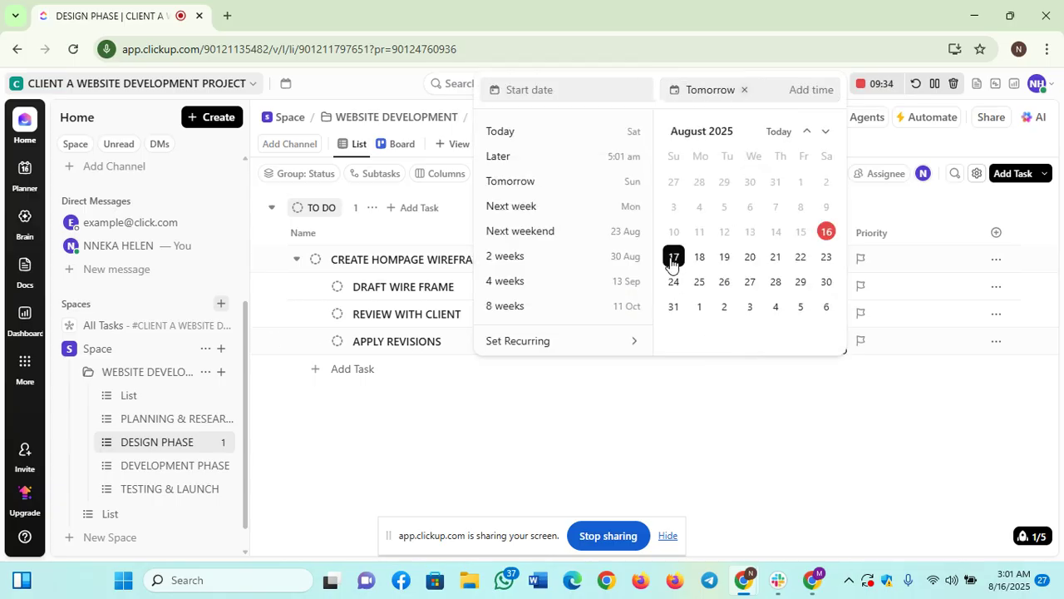
{"action": "left_click", "coordinate": [836, 446]}
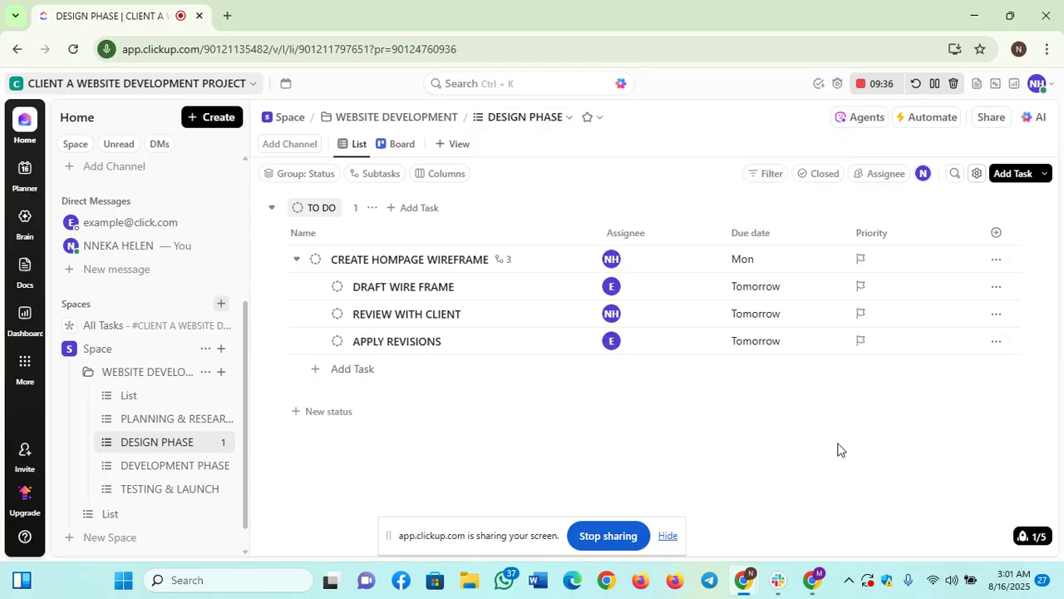
- Set the priority of the CREATE HOMPAGE WIREFRAME task to High and that of its three subtasks to Normal
{"action": "left_click", "coordinate": [861, 261]}
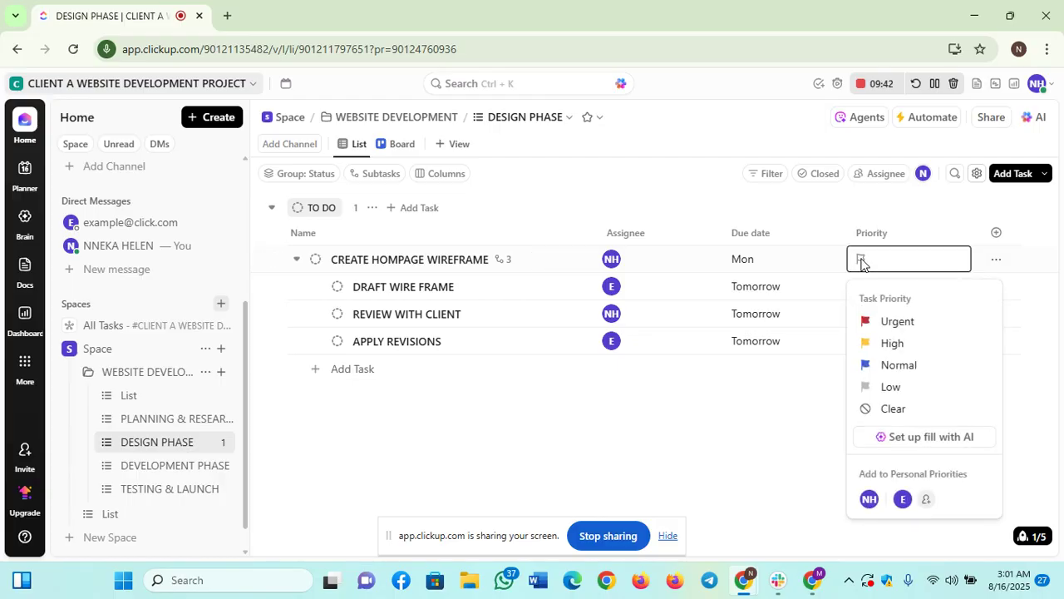
{"action": "left_click", "coordinate": [894, 343]}
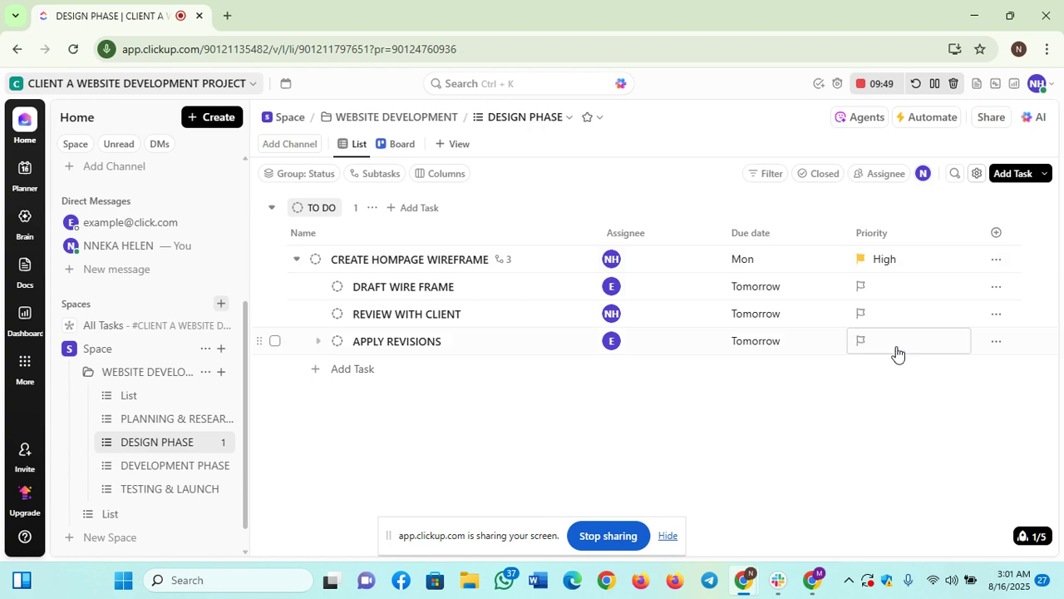
{"action": "left_click", "coordinate": [877, 287]}
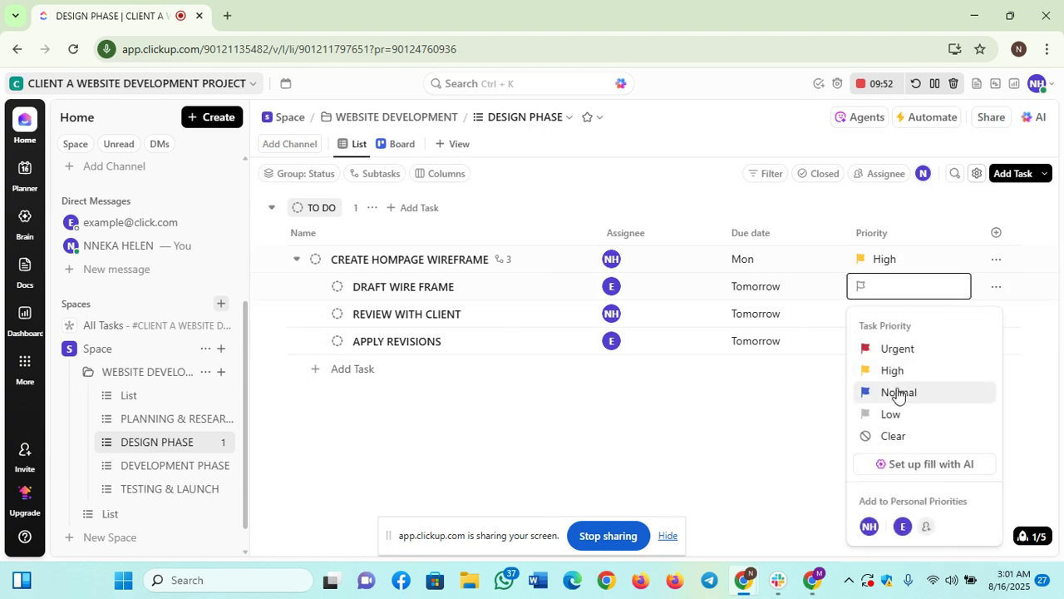
{"action": "left_click", "coordinate": [899, 392]}
{"action": "left_click", "coordinate": [885, 321]}
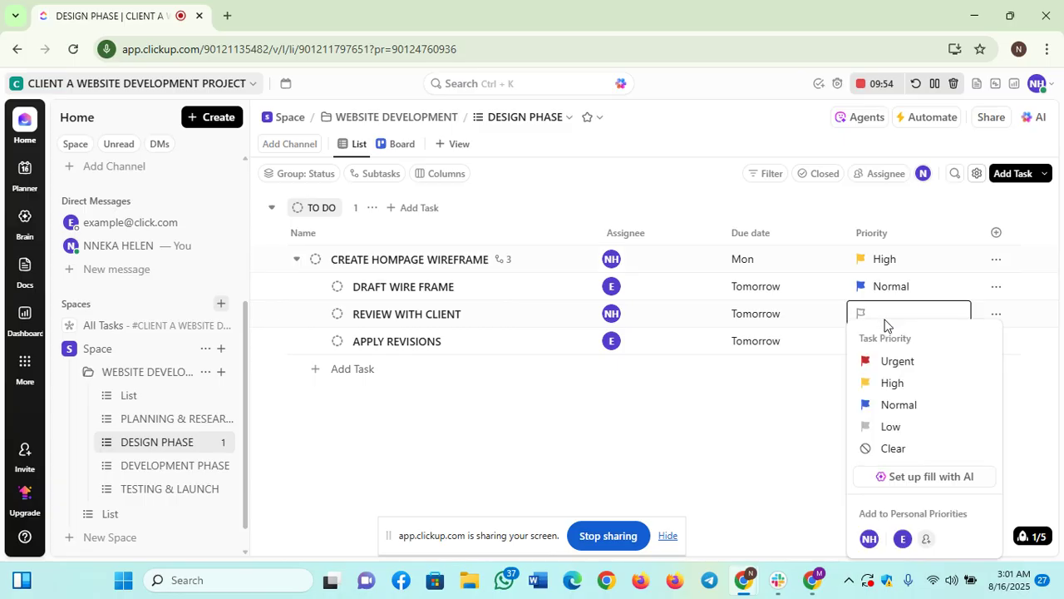
{"action": "left_click", "coordinate": [892, 405]}
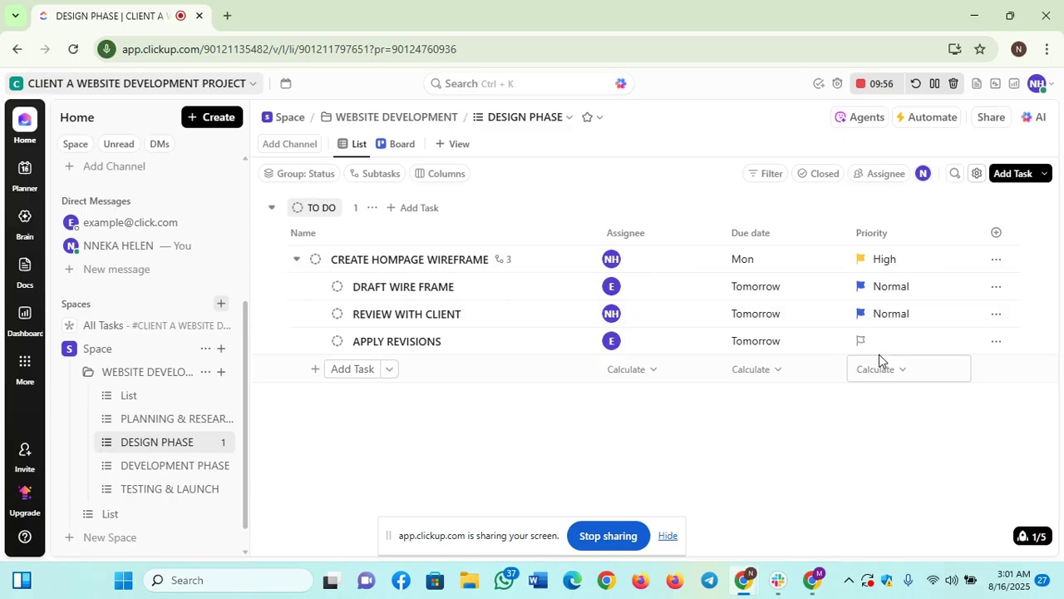
{"action": "left_click", "coordinate": [884, 339]}
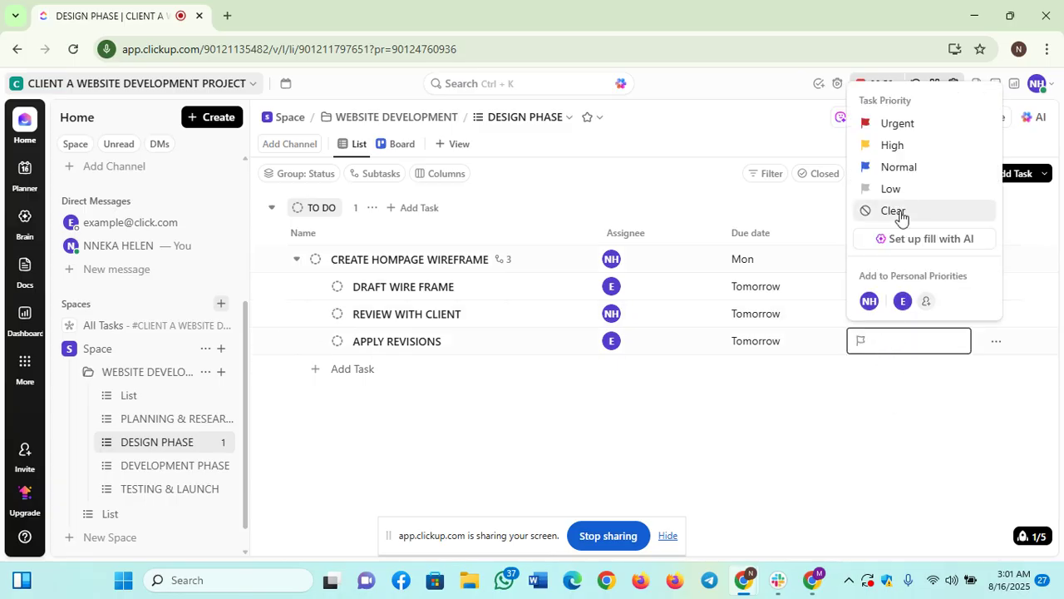
{"action": "left_click", "coordinate": [901, 169]}
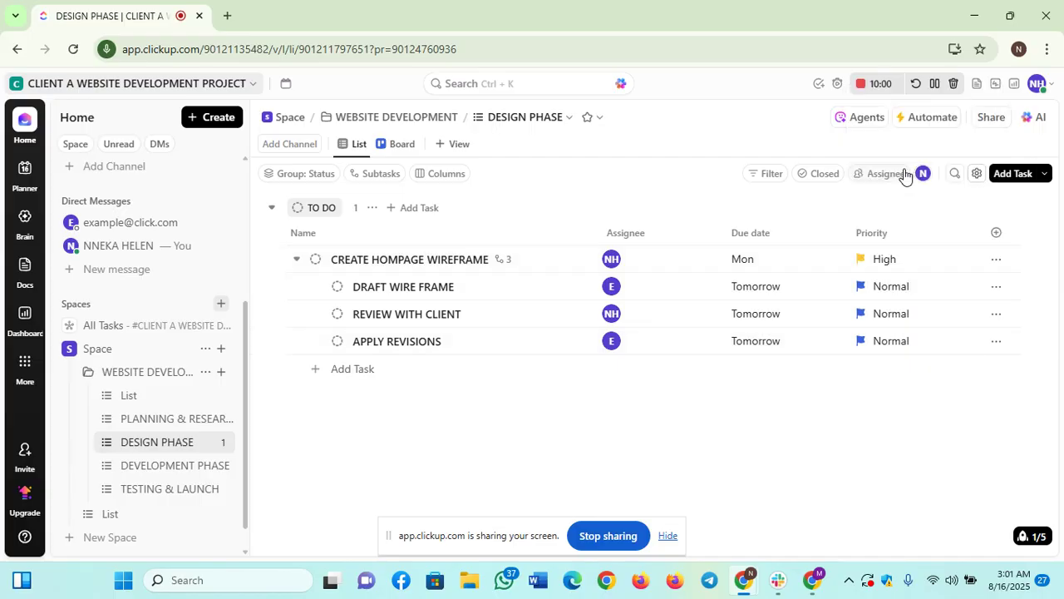
- Change the priority of the DRAFT WIRE FRAME subtask to High
{"action": "left_click", "coordinate": [904, 291]}
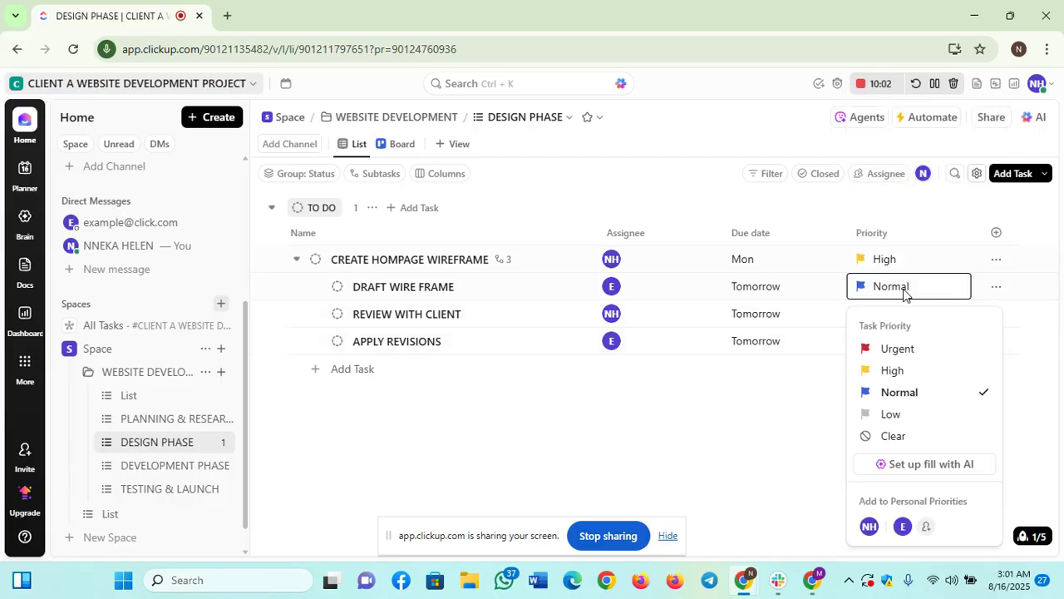
{"action": "left_click", "coordinate": [897, 372]}
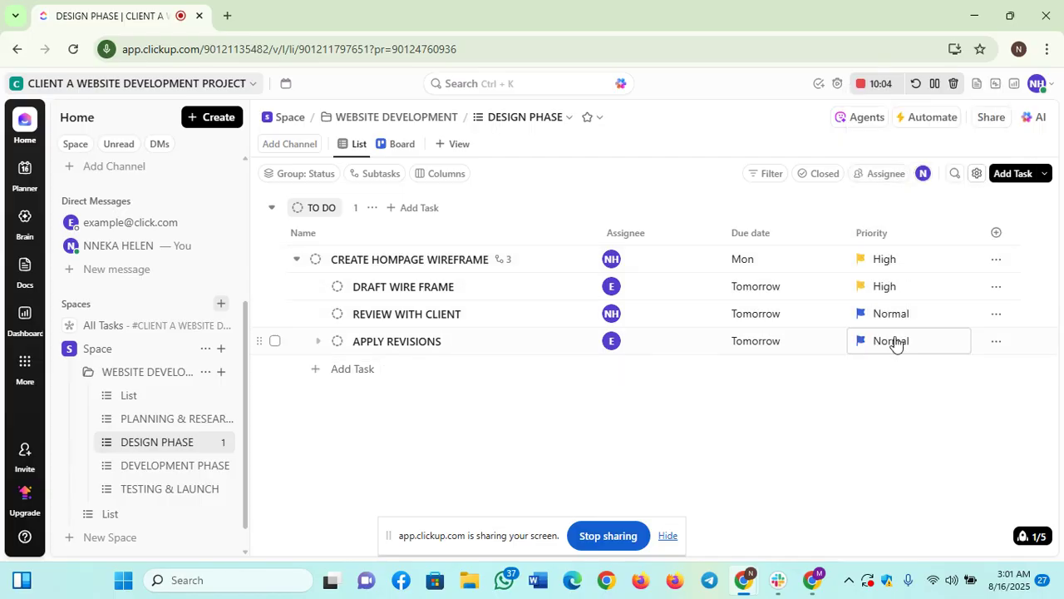
- Change the priority of the REVIEW WITH CLIENT and APPLY REVISIONS subtasks to High
{"action": "left_click", "coordinate": [898, 322]}
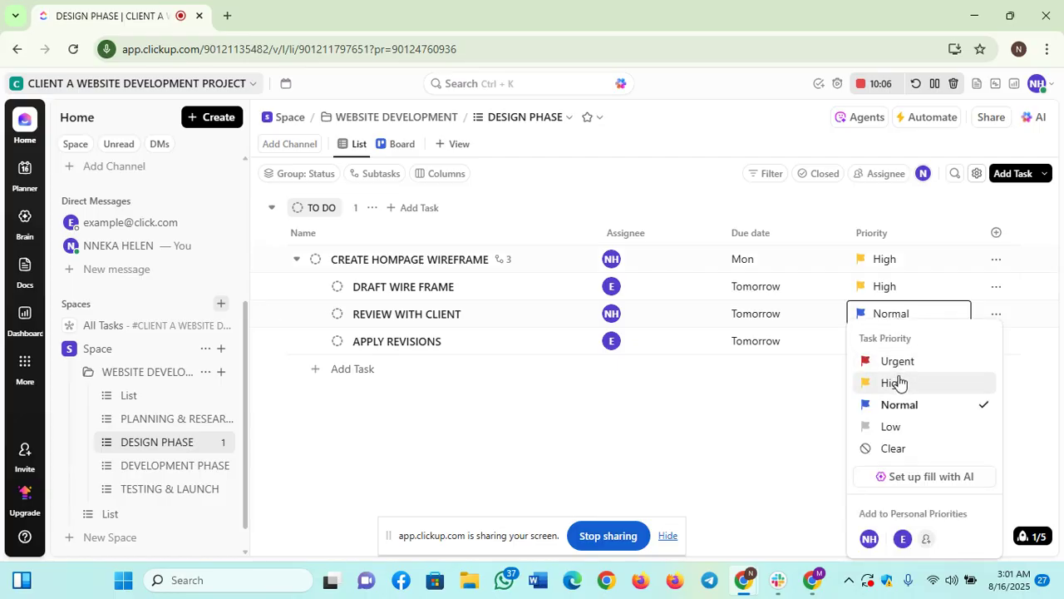
{"action": "left_click", "coordinate": [897, 382]}
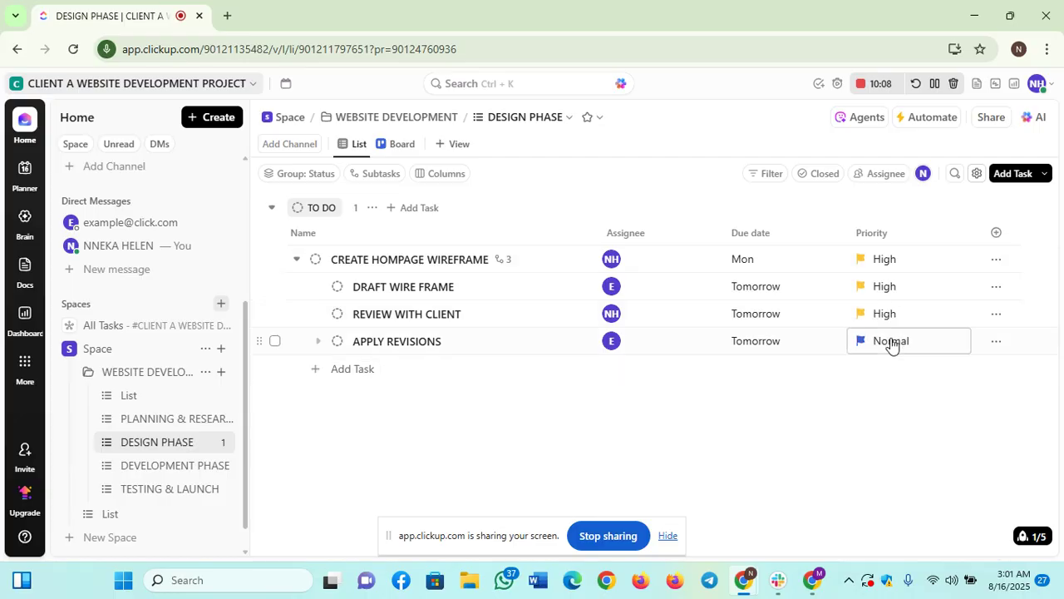
{"action": "left_click", "coordinate": [891, 340]}
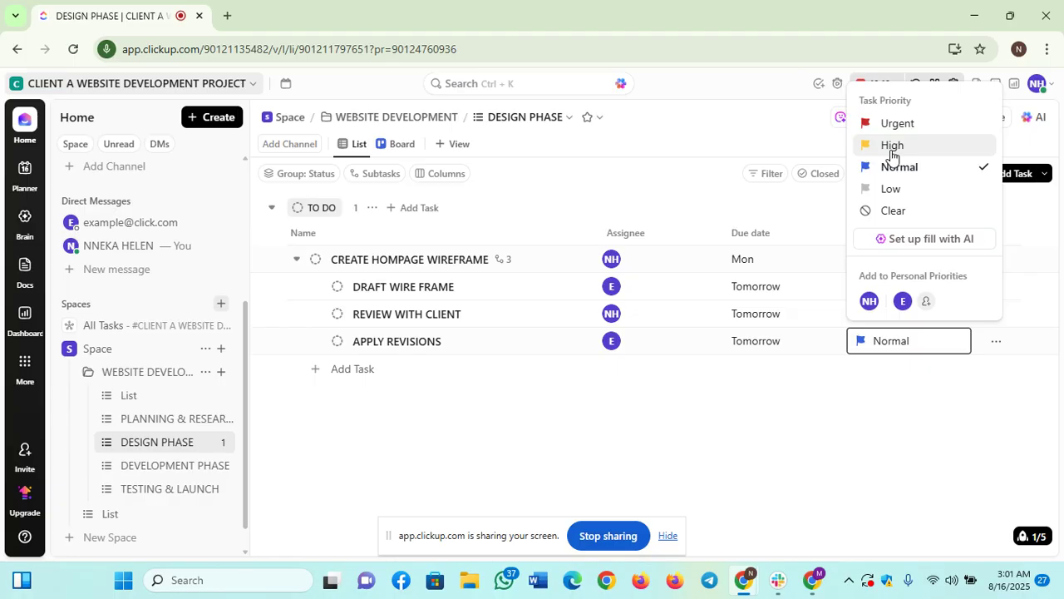
{"action": "left_click", "coordinate": [891, 147]}
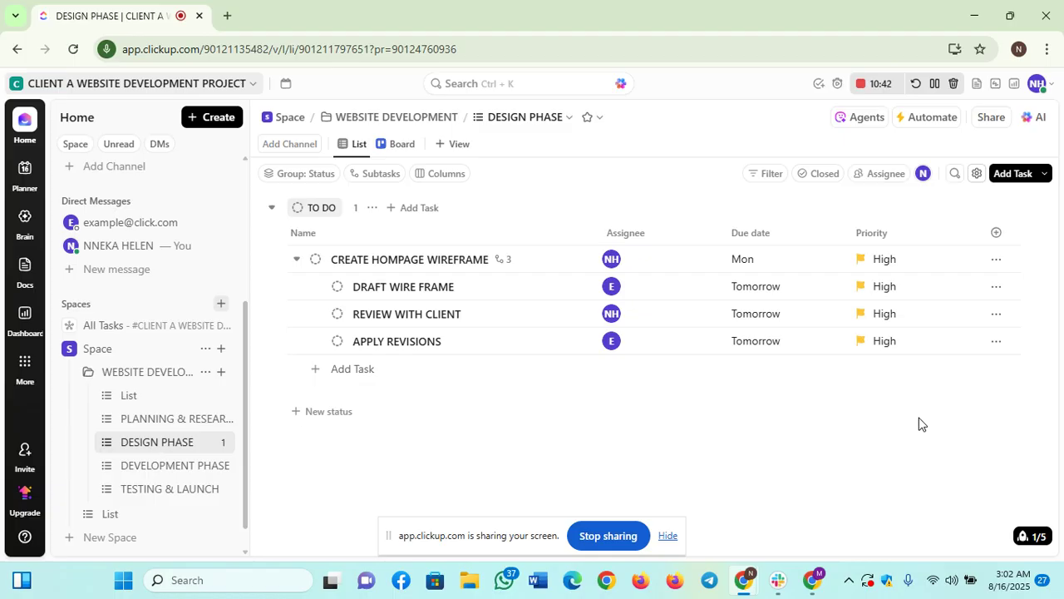
- Add a custom Number field named ESTIMATED HOURS to the DESIGN PHASE list
{"action": "left_click", "coordinate": [997, 235]}
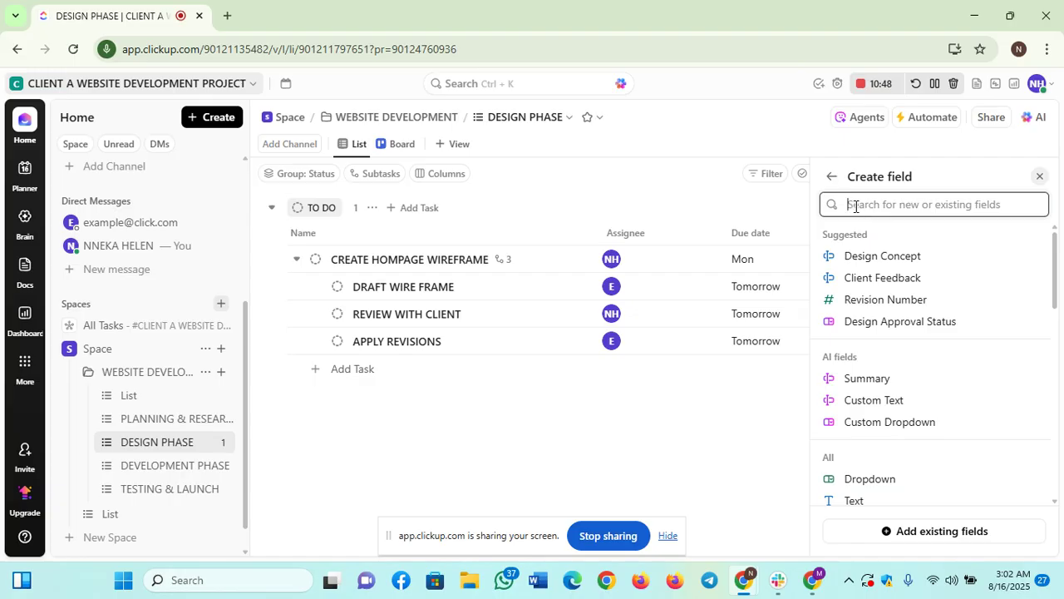
{"action": "type", "text": "EST"}
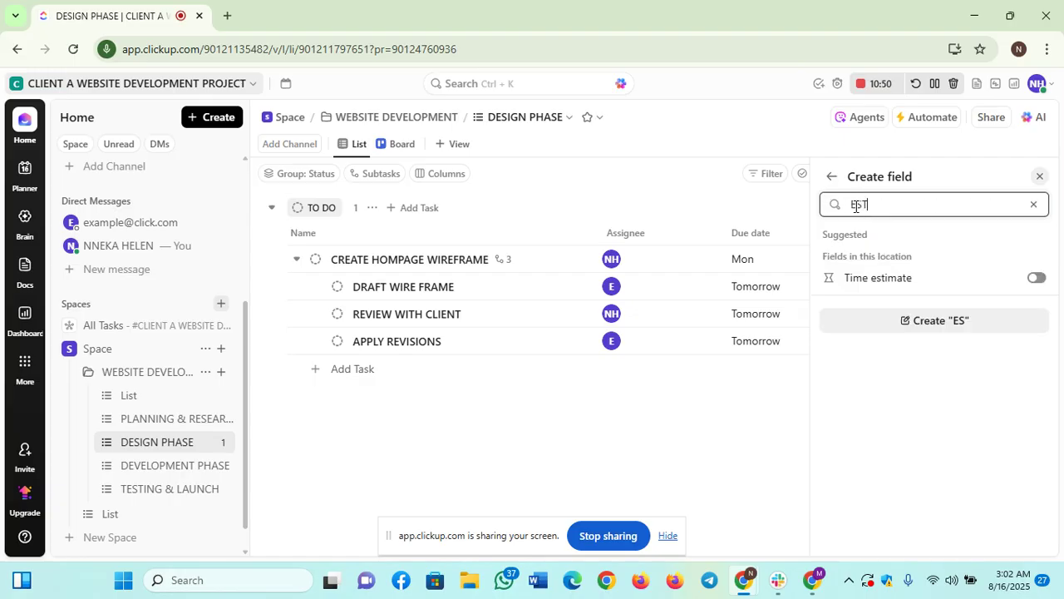
{"action": "type", "text": "IMATED"}
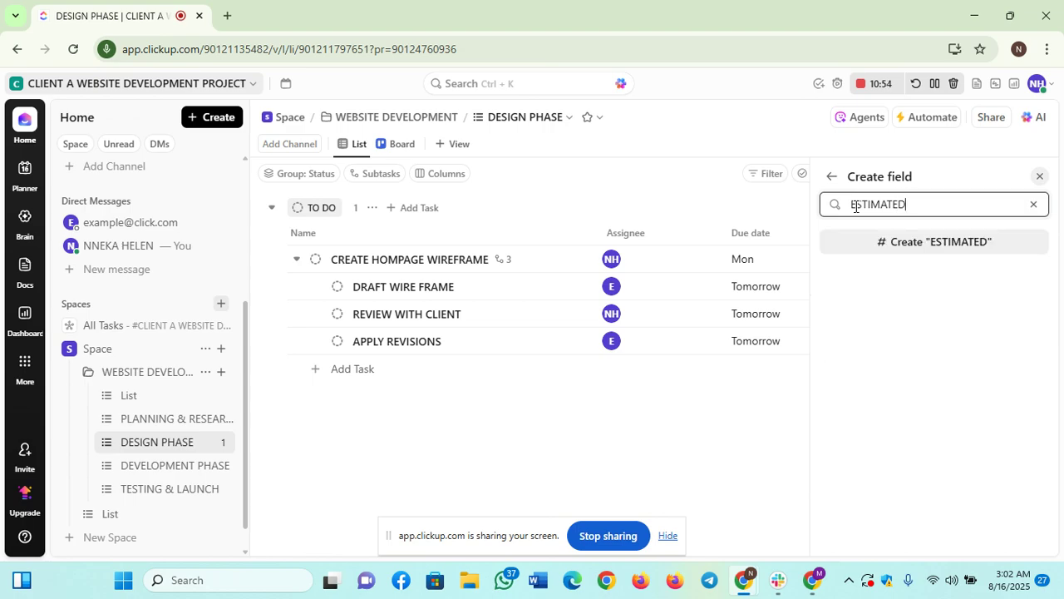
{"action": "type", "text": " HORS"}
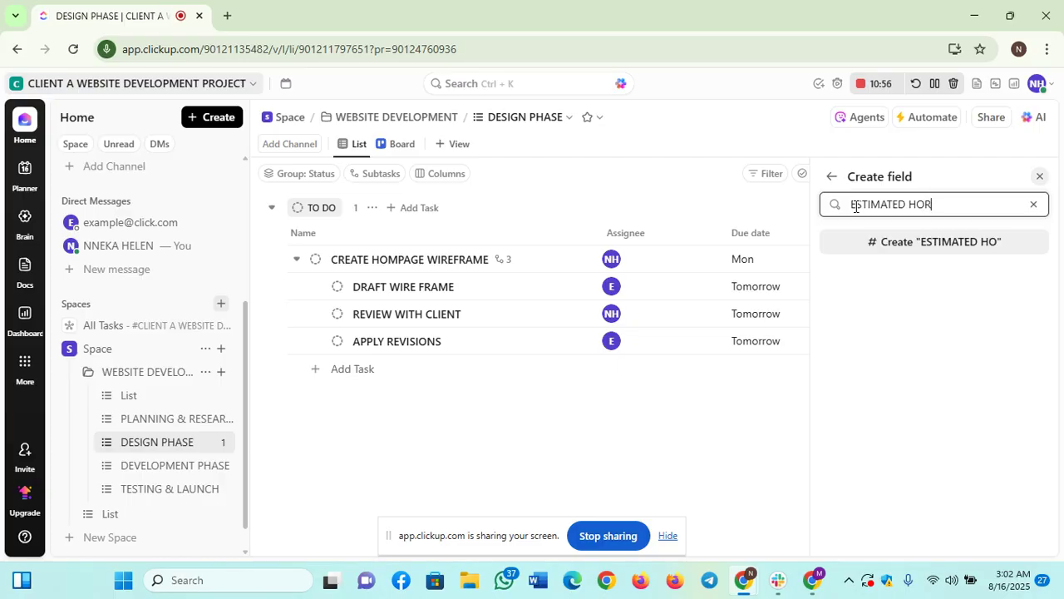
{"action": "key", "text": "BackSpace"}
{"action": "key", "text": "BackSpace"}
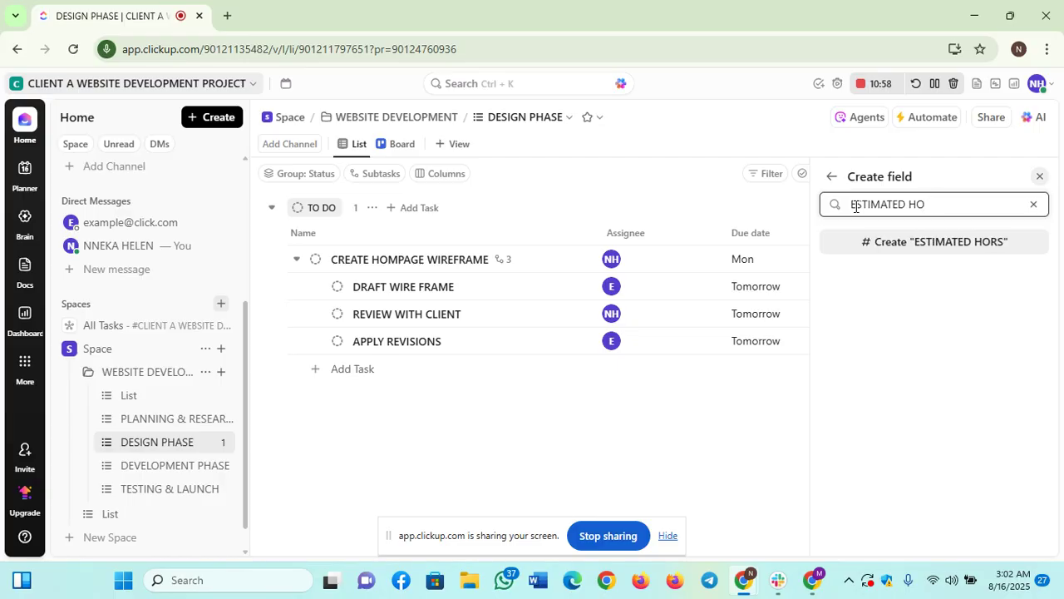
{"action": "type", "text": "URS"}
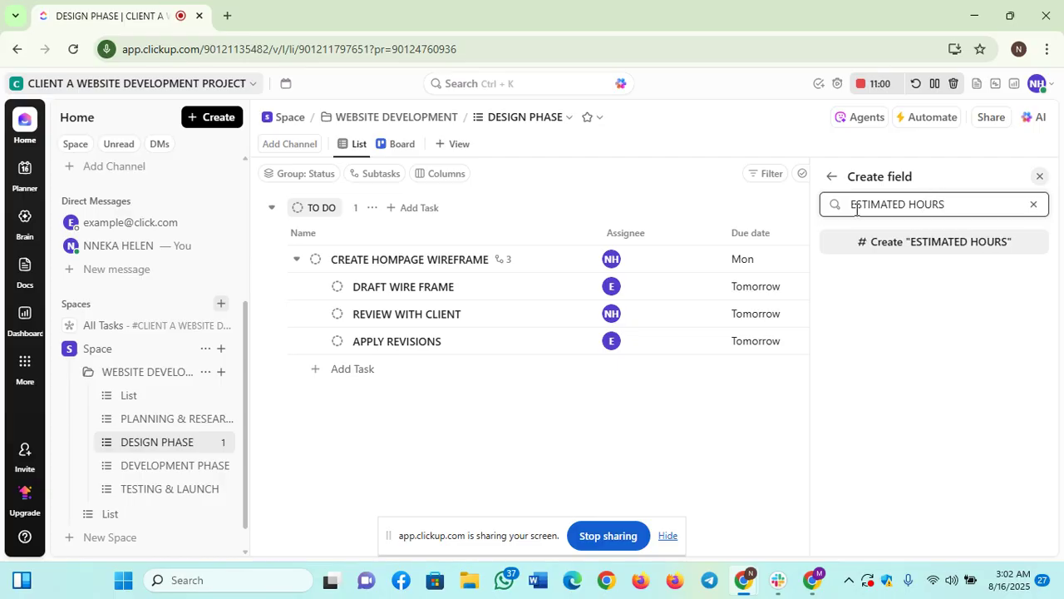
{"action": "left_click", "coordinate": [917, 242]}
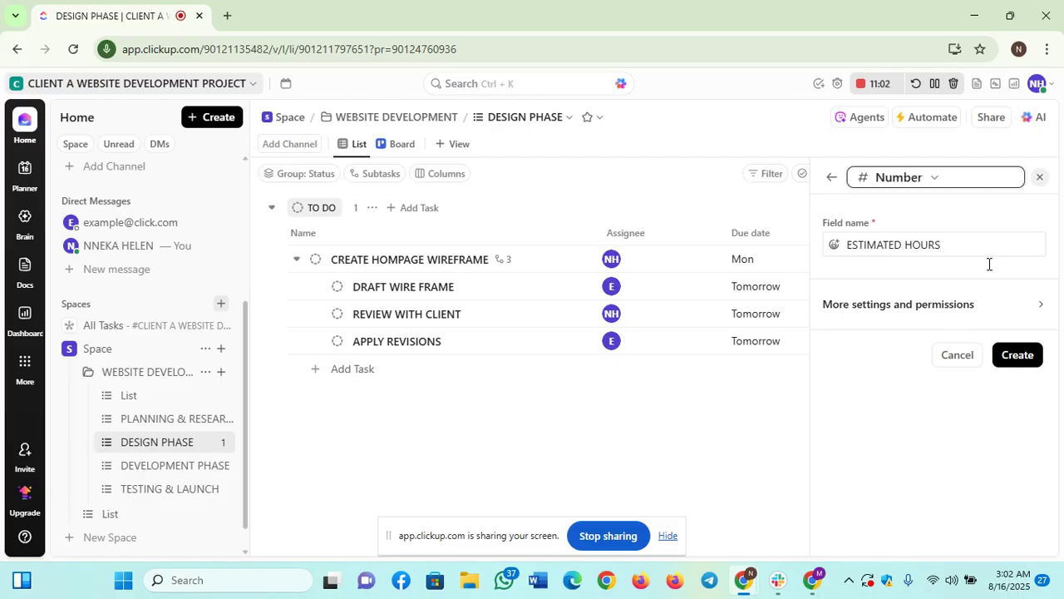
{"action": "left_click", "coordinate": [1020, 355]}
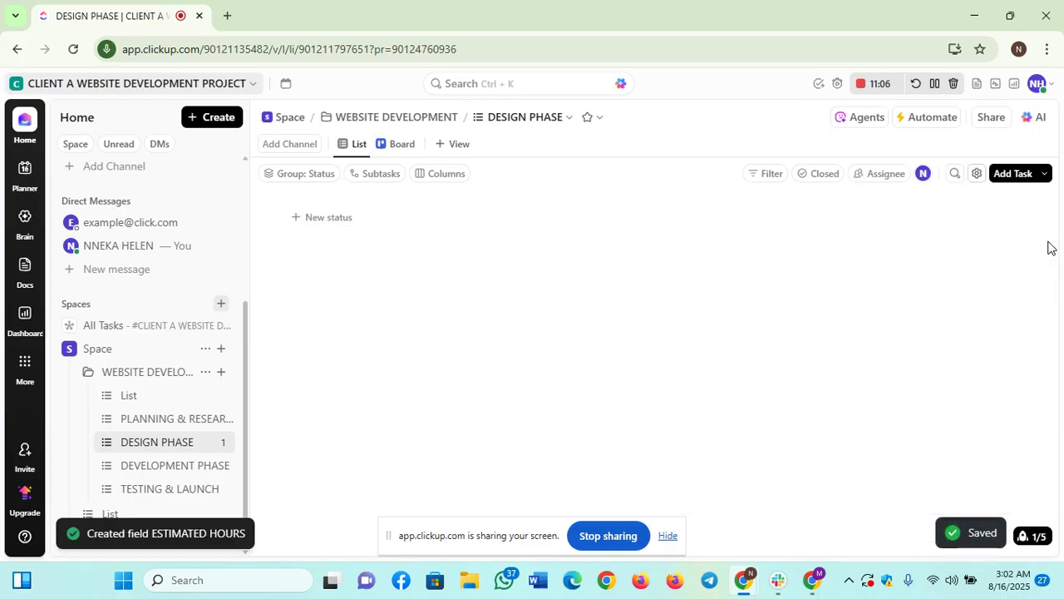
- Add a custom Money field named BUDGET in US dollars to the DESIGN PHASE list
{"action": "left_click", "coordinate": [1041, 235]}
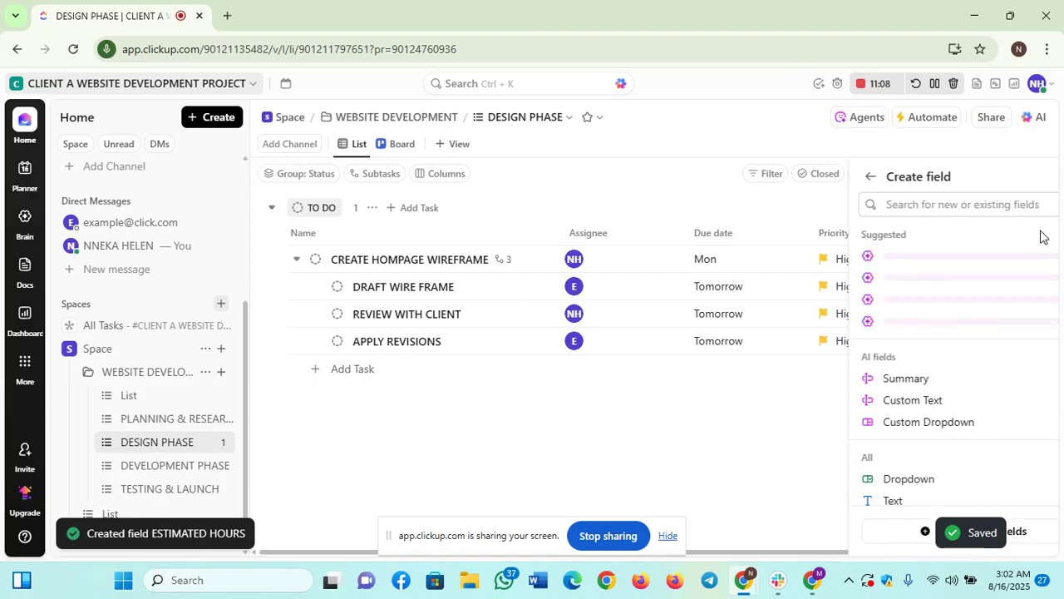
{"action": "type", "text": "BUDGET"}
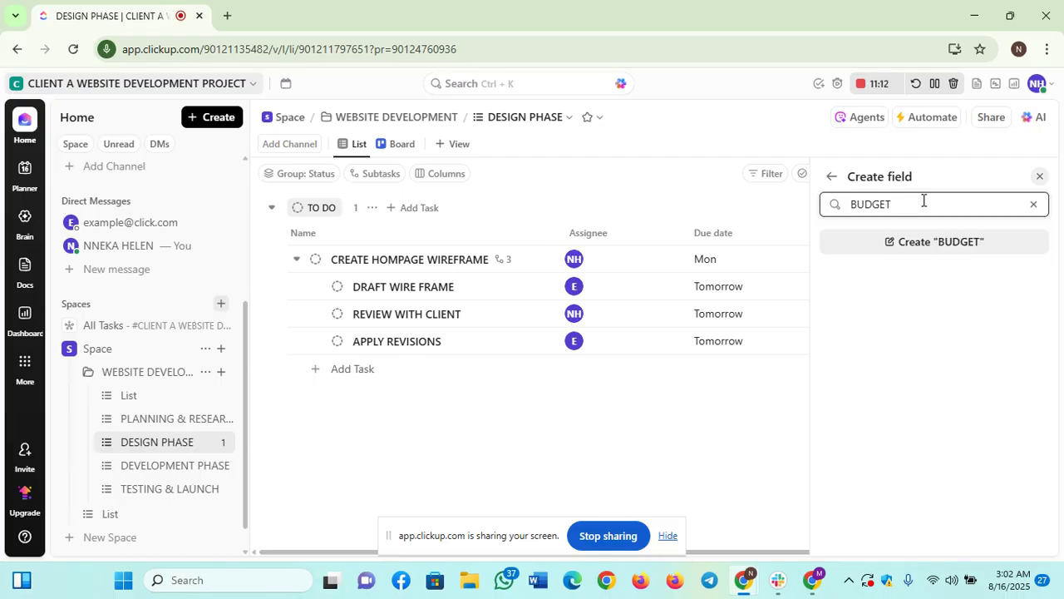
{"action": "left_click", "coordinate": [975, 252]}
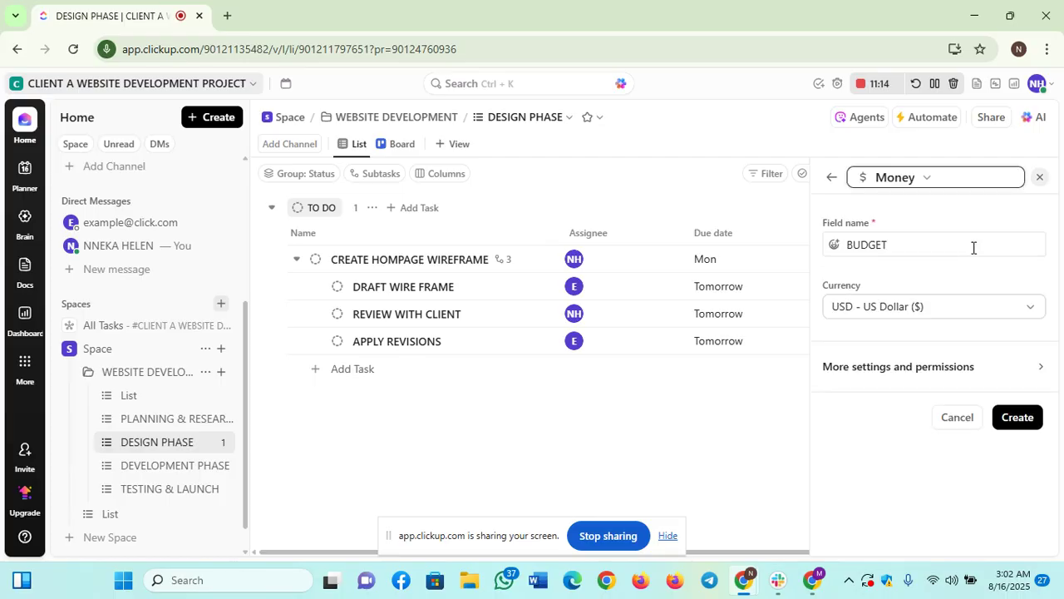
{"action": "left_click", "coordinate": [1022, 428]}
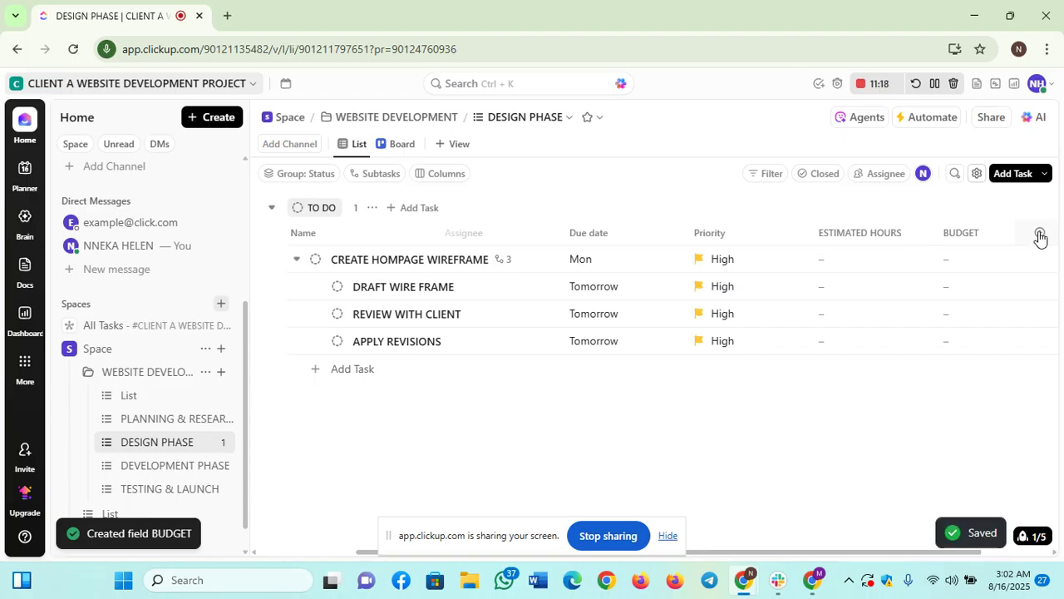
- Add a custom long-text field named CLIENT FEEDBCK RECEIED to the DESIGN PHASE list
{"action": "left_click", "coordinate": [1039, 236]}
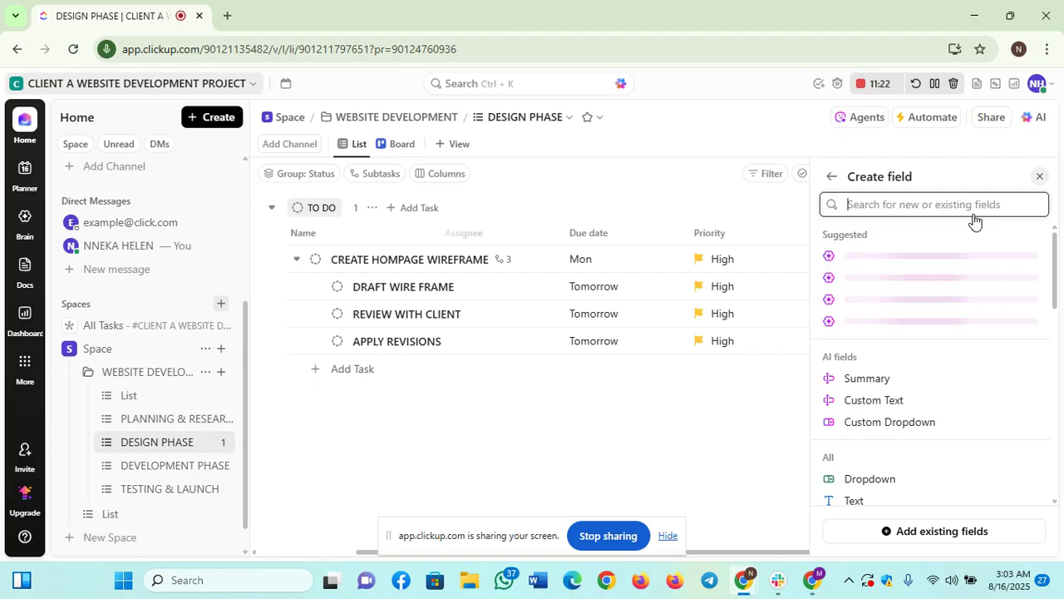
{"action": "type", "text": "C"}
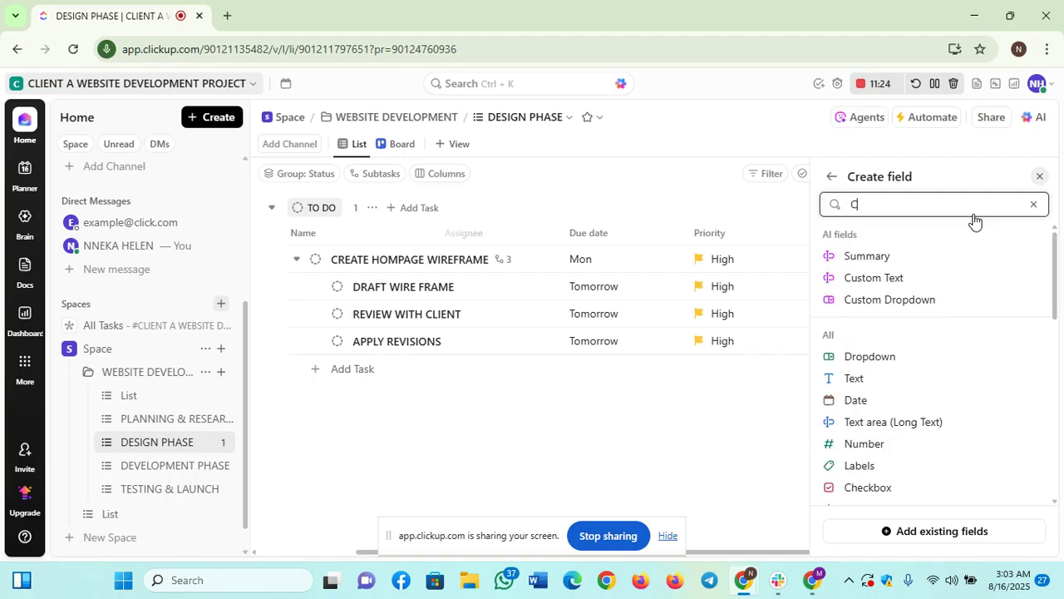
{"action": "type", "text": "LIENT FEE"}
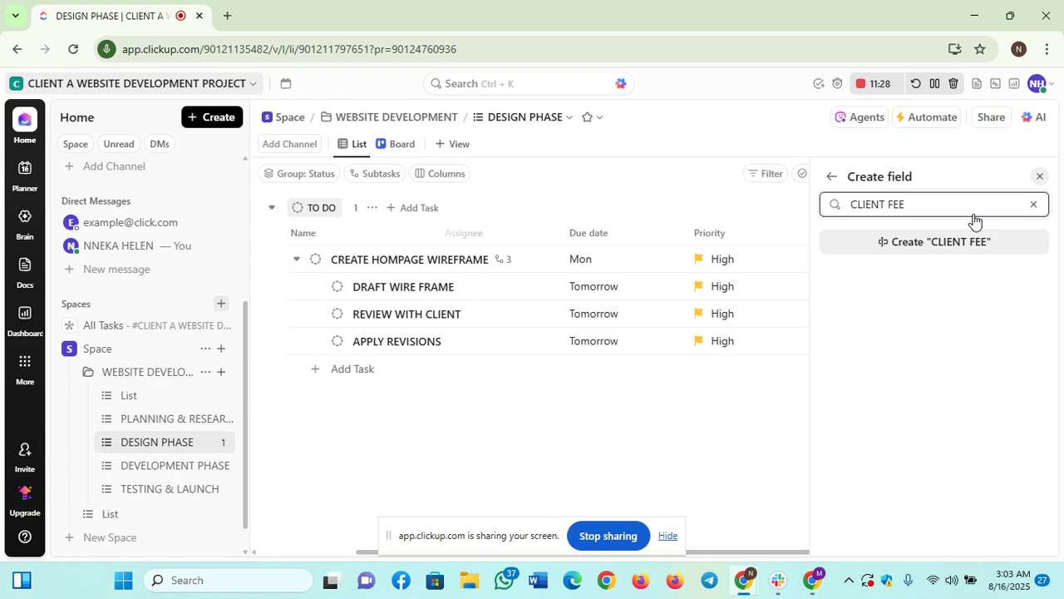
{"action": "type", "text": "DBC"}
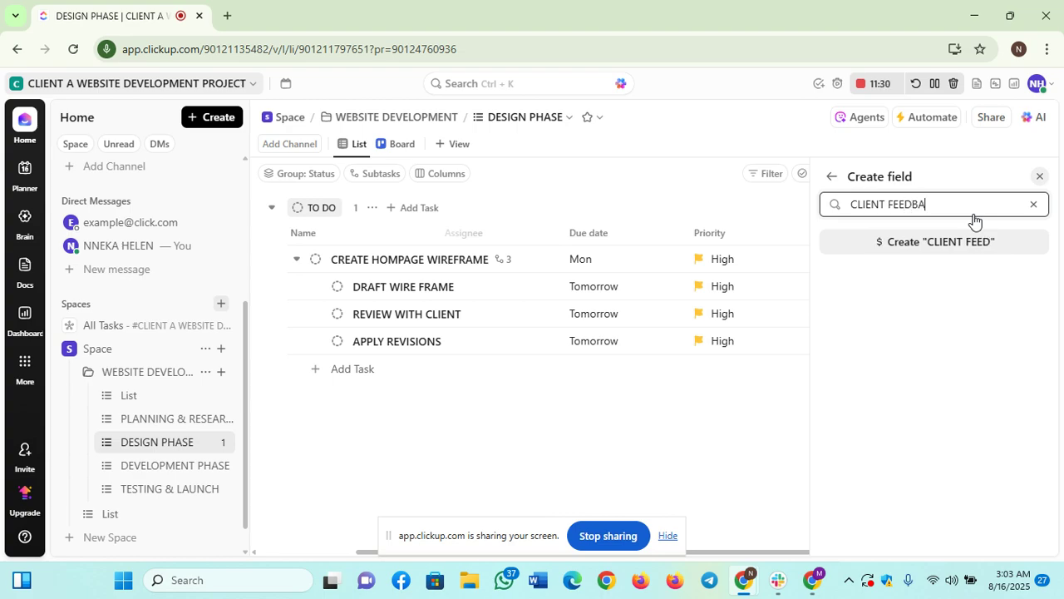
{"action": "type", "text": "K R"}
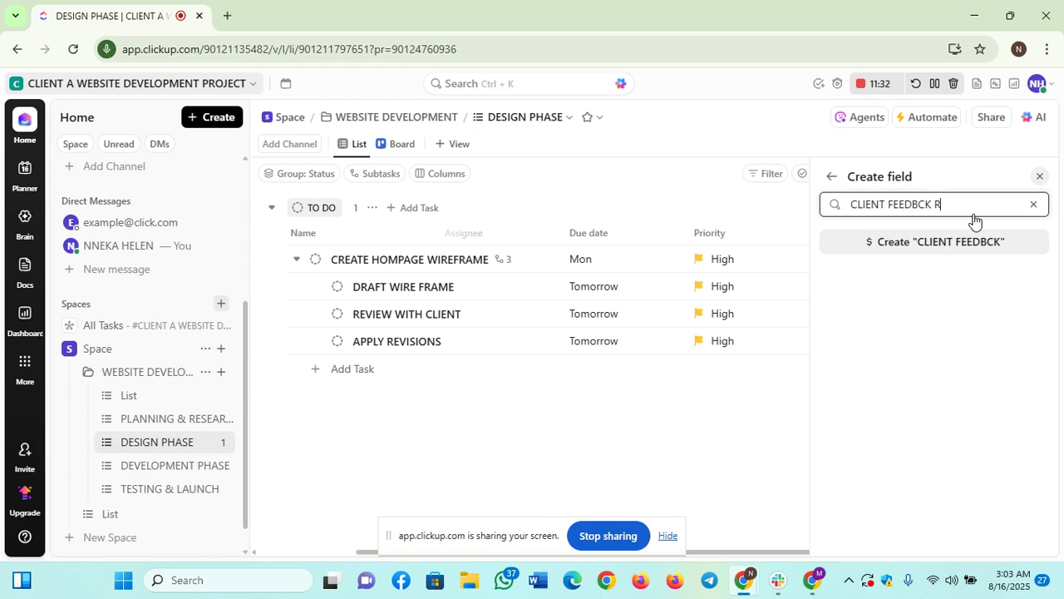
{"action": "type", "text": "ECEIED"}
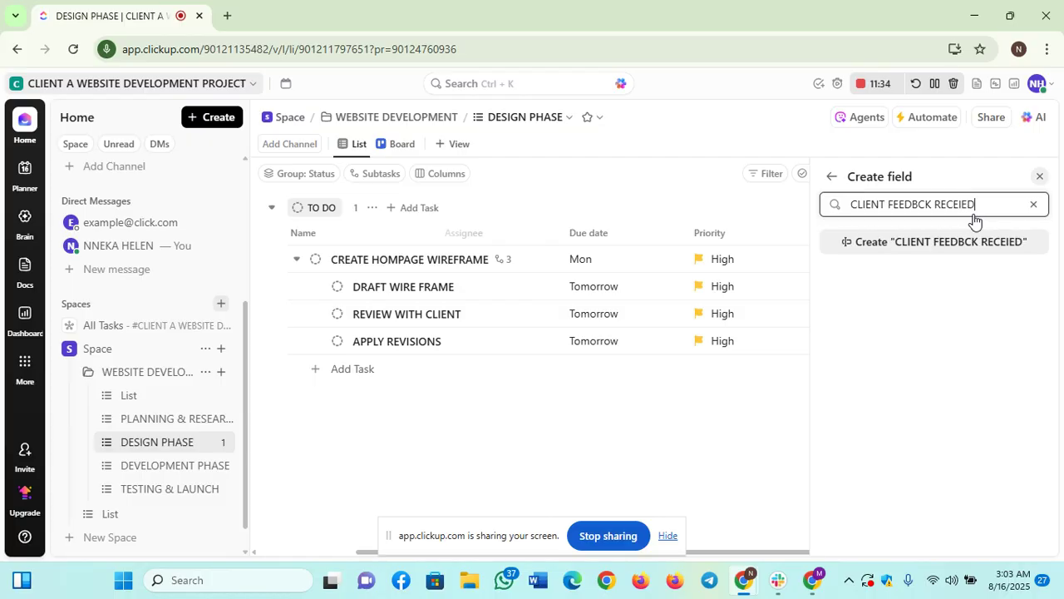
{"action": "left_click", "coordinate": [957, 241]}
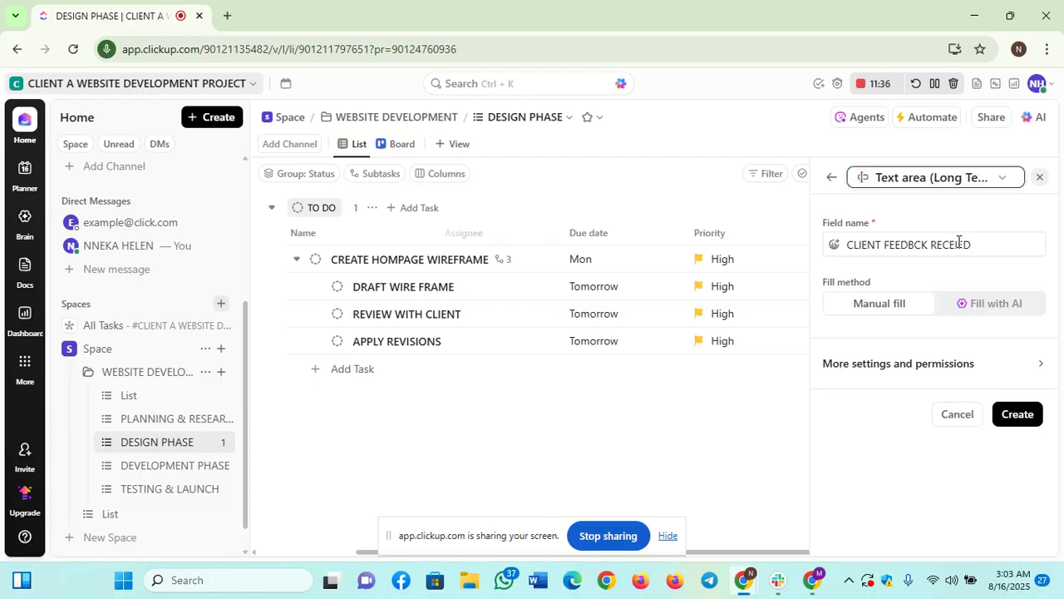
{"action": "left_click", "coordinate": [1019, 414]}
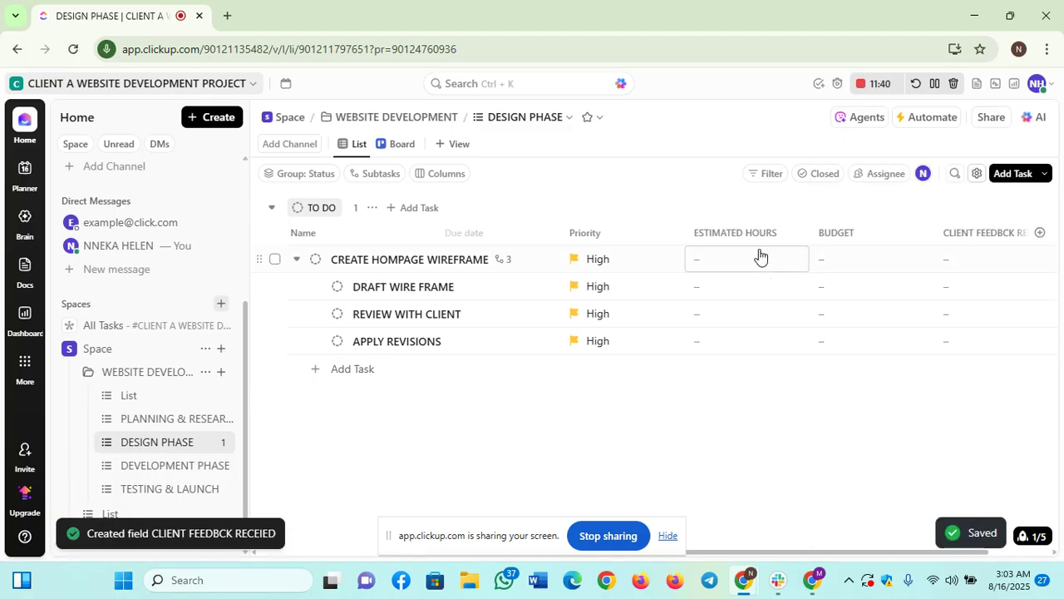
- Set the estimated hours to 48 for the CREATE HOMPAGE WIREFRAME task and 24 for each of its three subtasks
{"action": "left_click", "coordinate": [714, 253]}
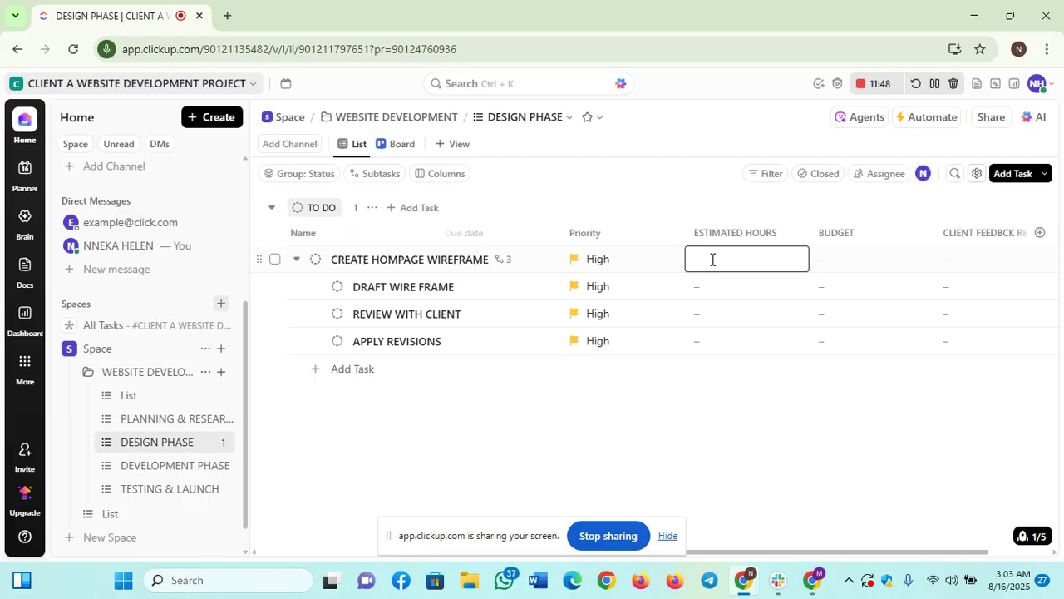
{"action": "type", "text": "48"}
{"action": "left_click", "coordinate": [710, 289]}
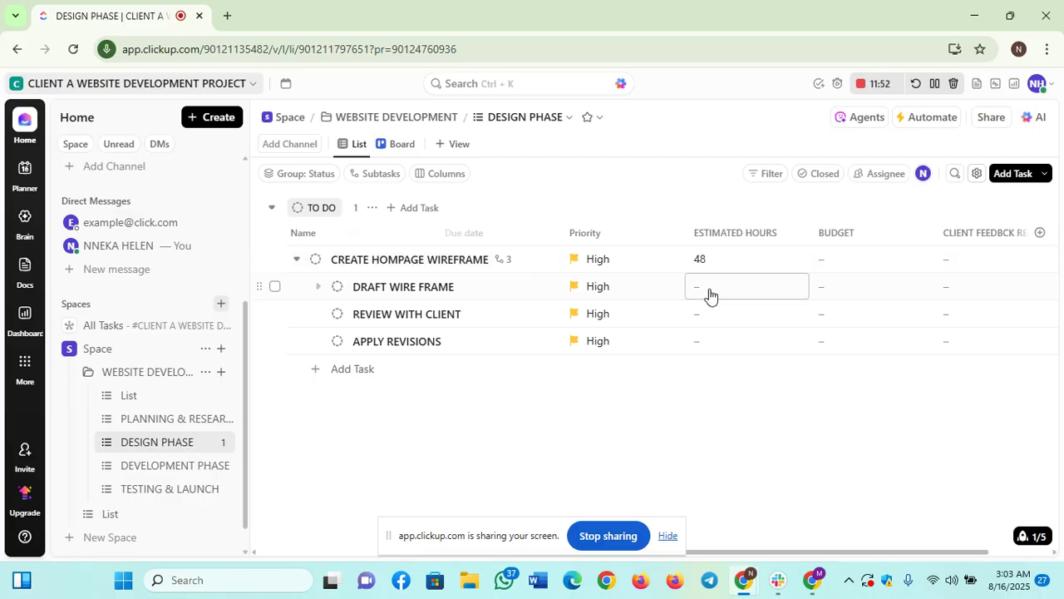
{"action": "type", "text": "24"}
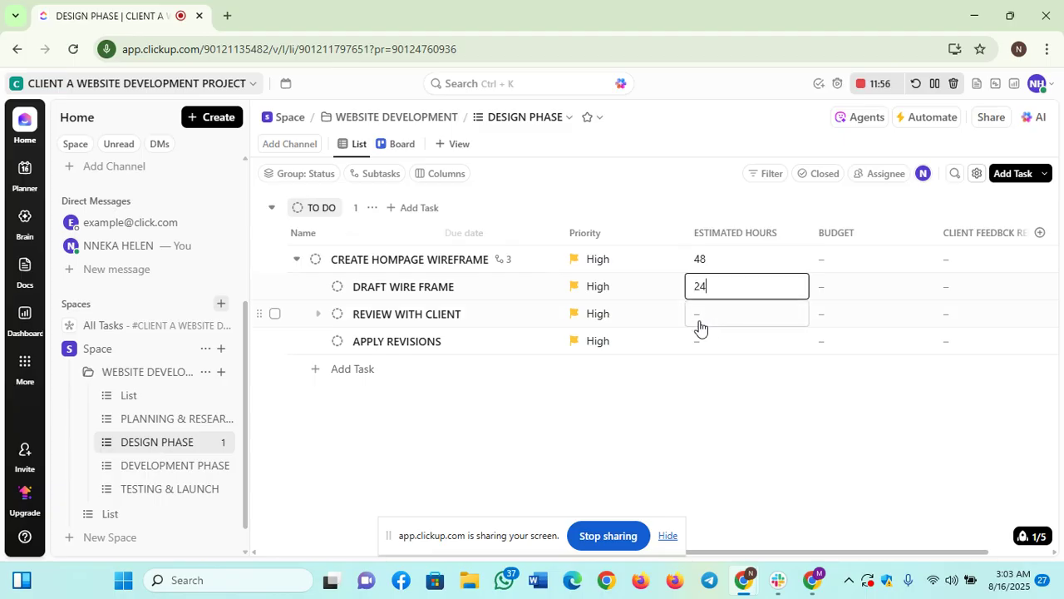
{"action": "left_click", "coordinate": [702, 318]}
{"action": "type", "text": "24"}
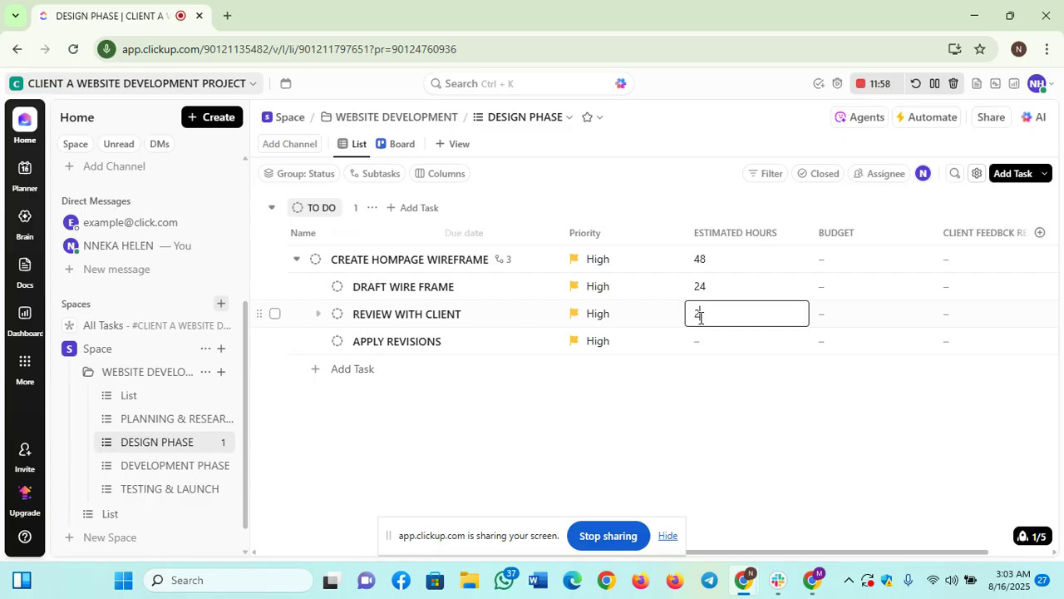
{"action": "left_click", "coordinate": [701, 342]}
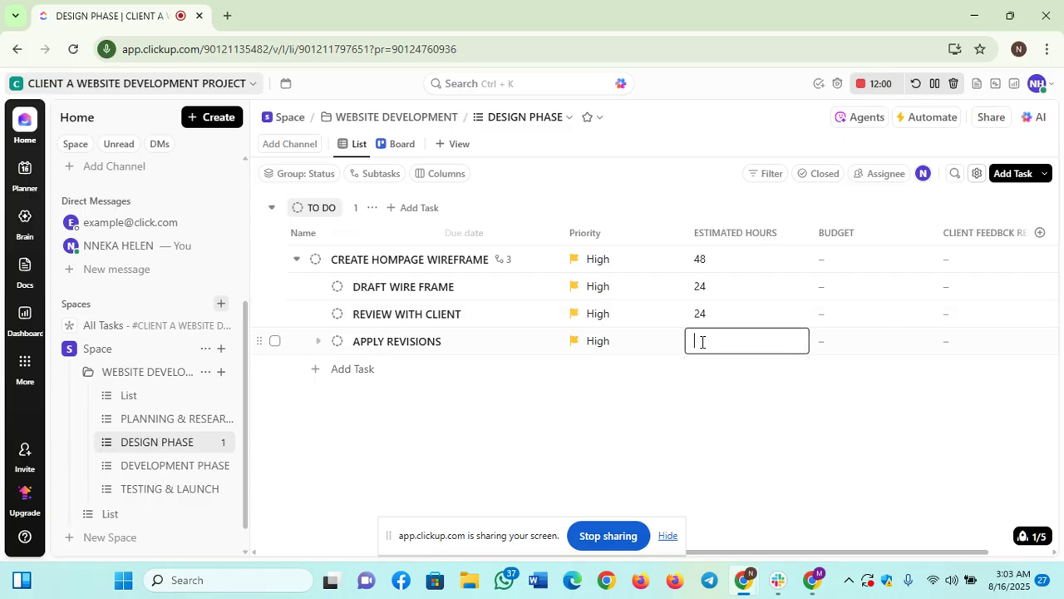
{"action": "type", "text": "24"}
- Set the budget to $100 for CREATE HOMPAGE WIREFRAME, $40 for DRAFT WIRE FRAME, and $30 each for REVIEW WITH CLIENT and APPLY REVISIONS
{"action": "left_click", "coordinate": [836, 261]}
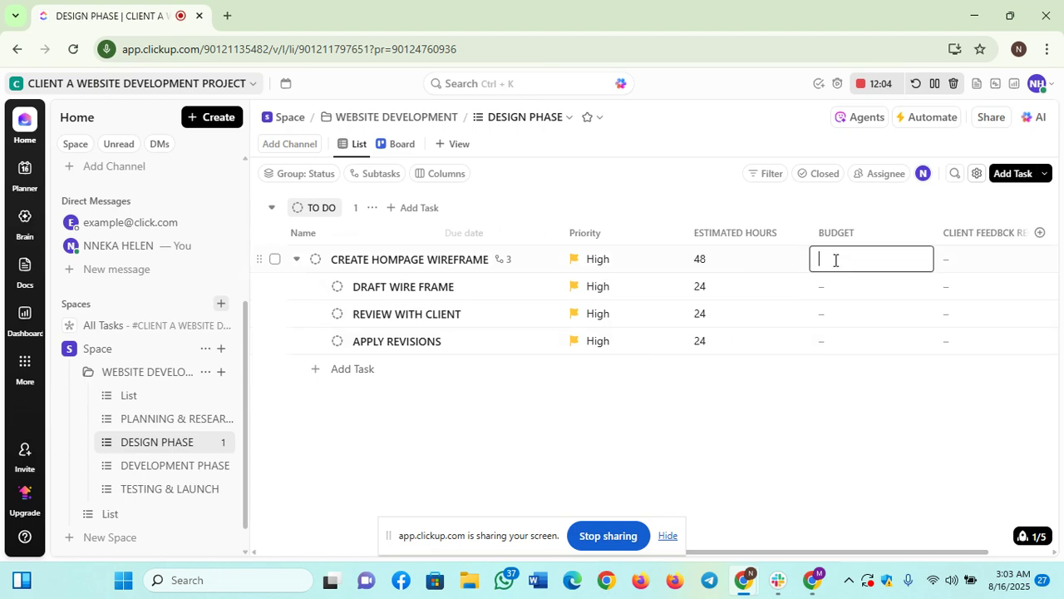
{"action": "type", "text": "100"}
{"action": "left_click", "coordinate": [836, 292]}
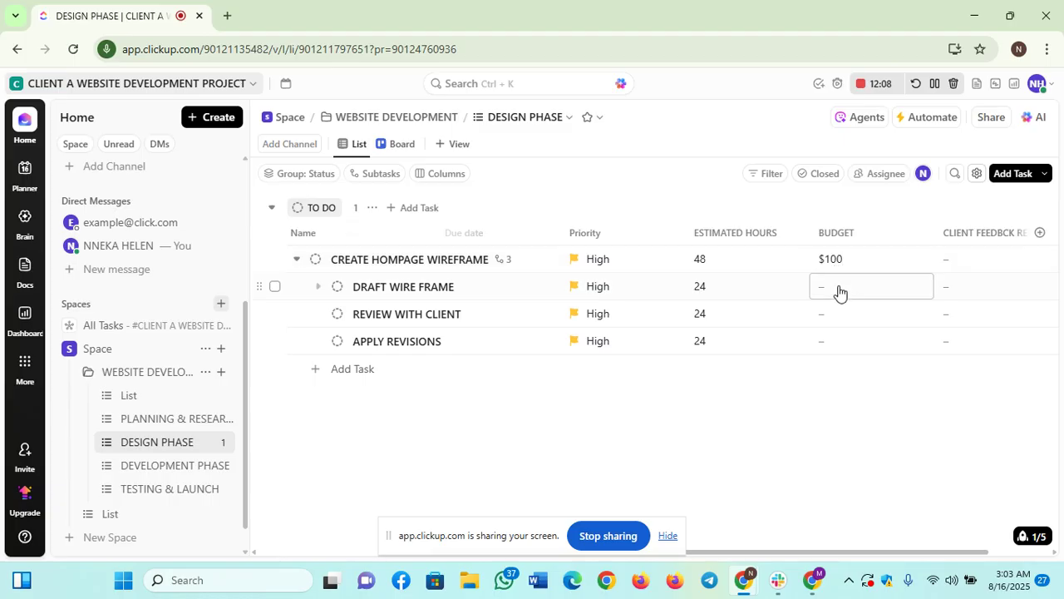
{"action": "type", "text": "40"}
{"action": "left_click", "coordinate": [841, 316]}
{"action": "type", "text": "30"}
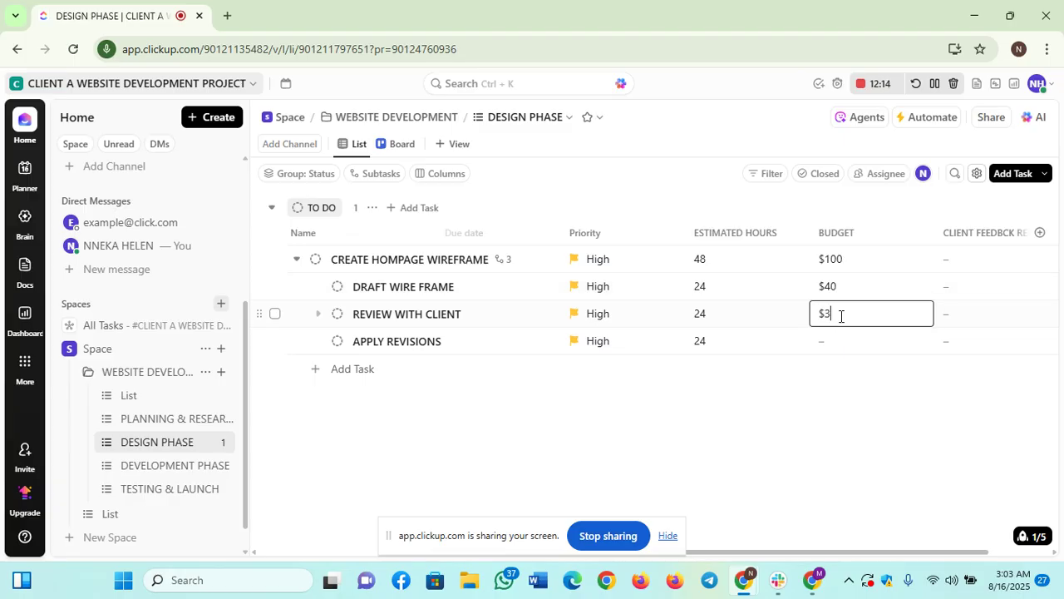
{"action": "left_click", "coordinate": [834, 347]}
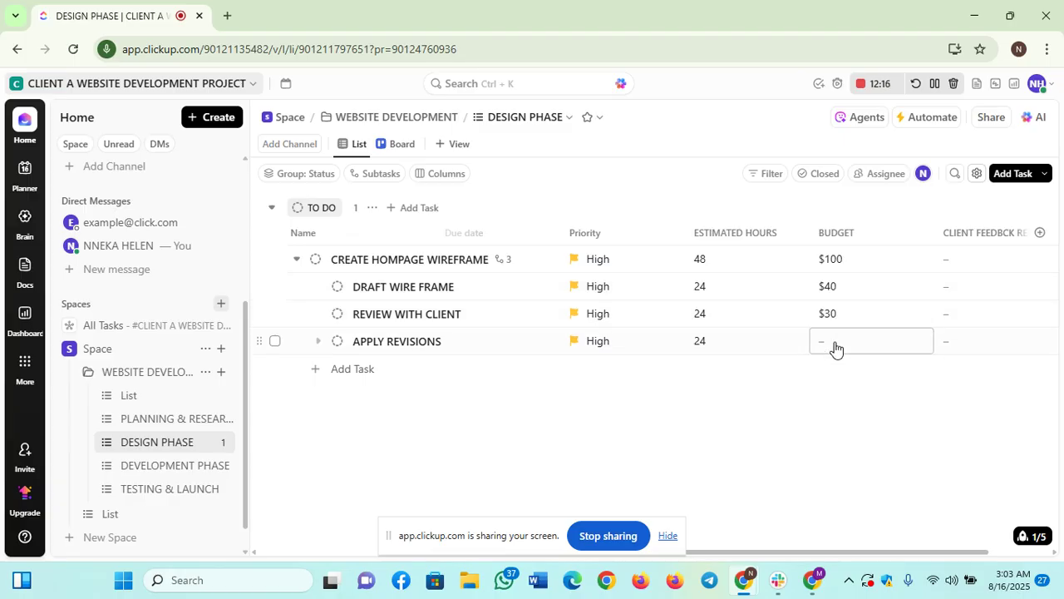
{"action": "type", "text": "30"}
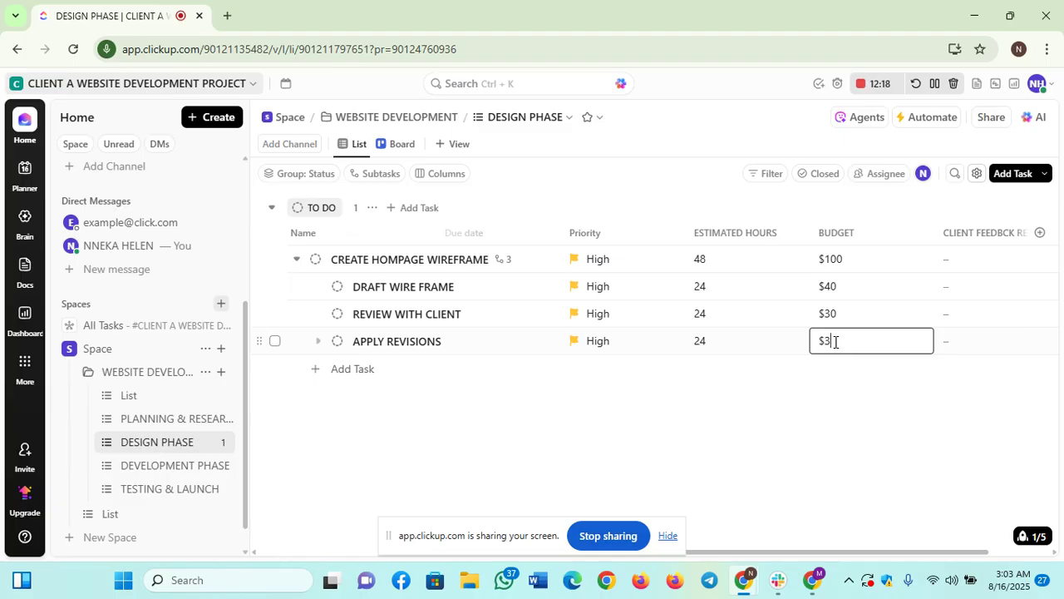
- Fill in the client feedback field of the CREATE HOMPAGE WIREFRAME task with a toggle list containing YES and NO
{"action": "left_click", "coordinate": [982, 269]}
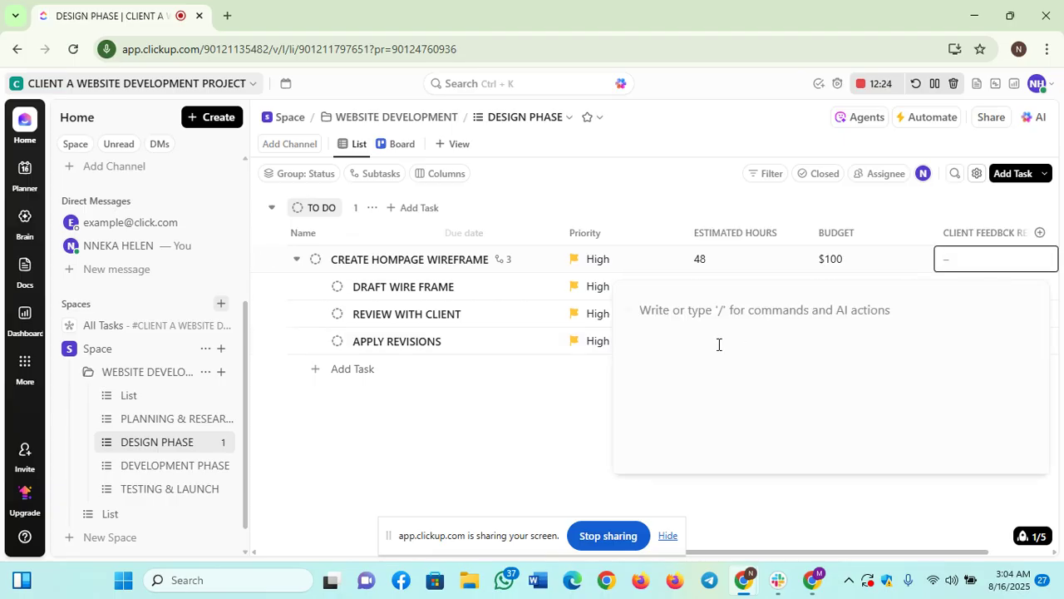
{"action": "type", "text": "YES"}
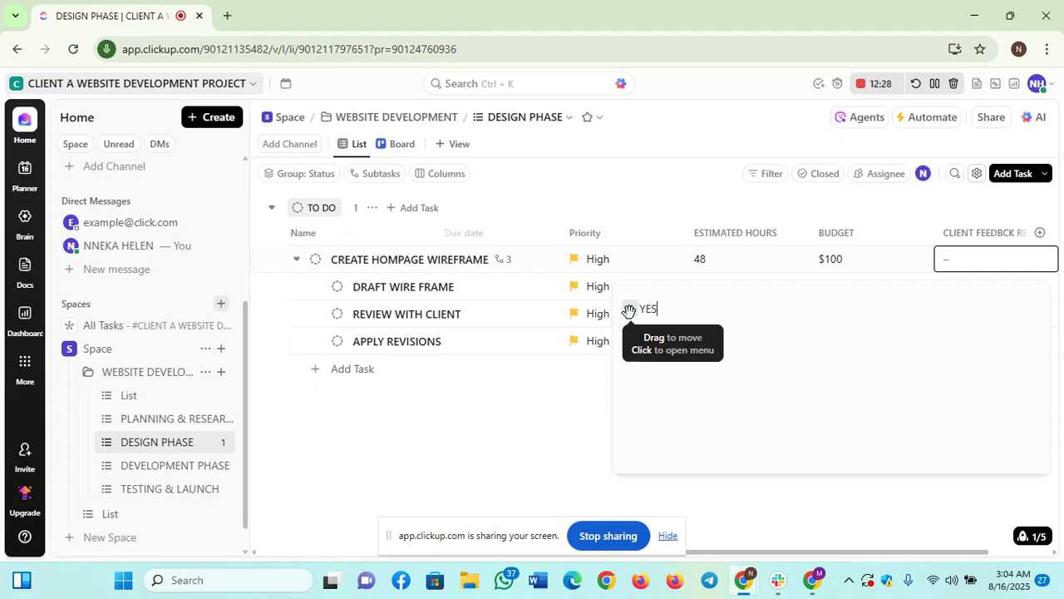
{"action": "left_click", "coordinate": [630, 310]}
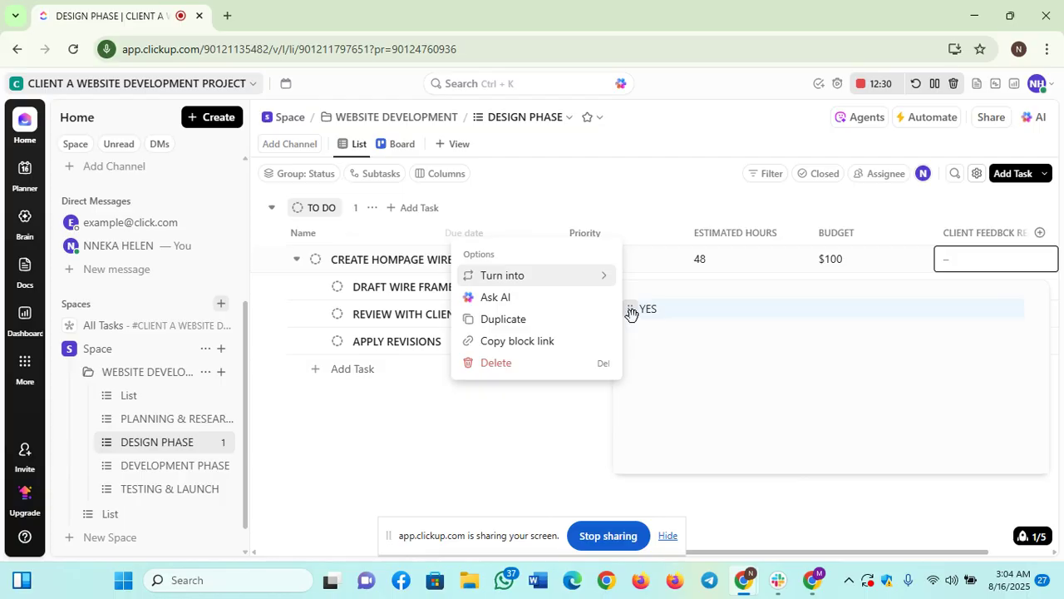
{"action": "mouse_move", "coordinate": [538, 283]}
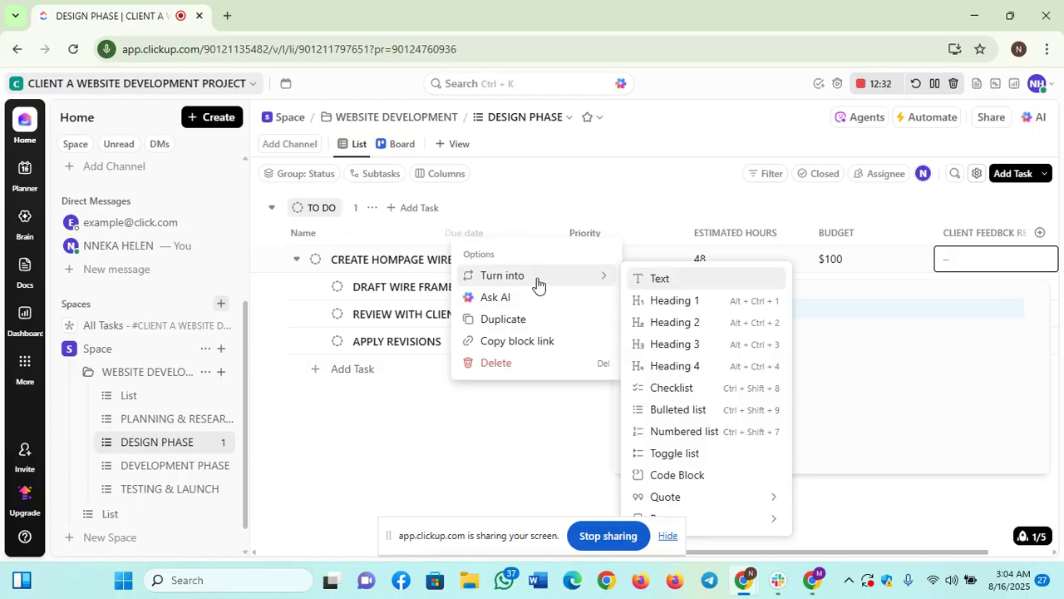
{"action": "left_click", "coordinate": [696, 454]}
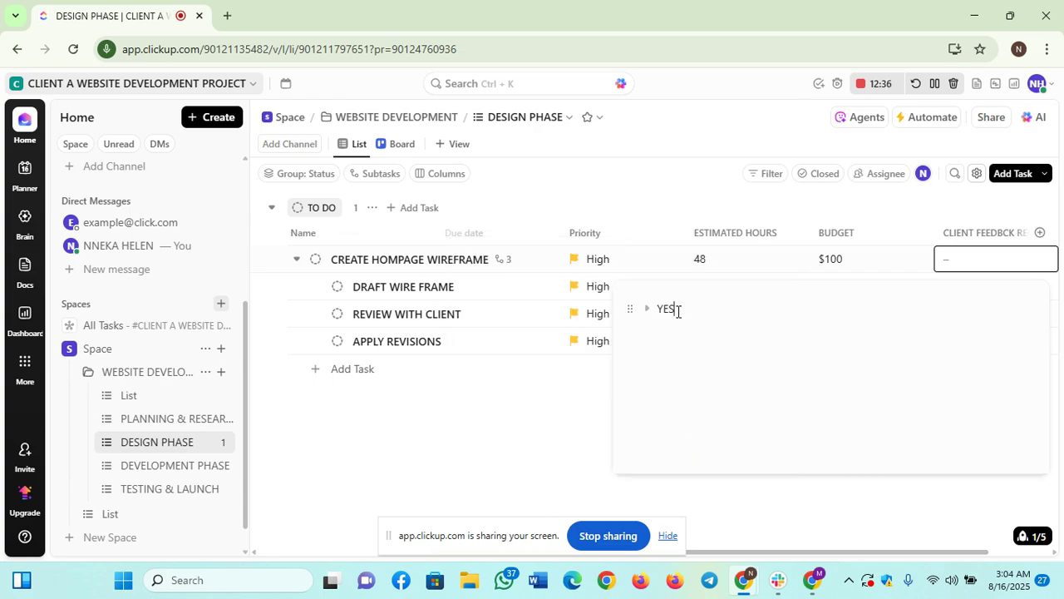
{"action": "key", "text": "Return"}
{"action": "type", "text": "NO"}
{"action": "left_click", "coordinate": [576, 462]}
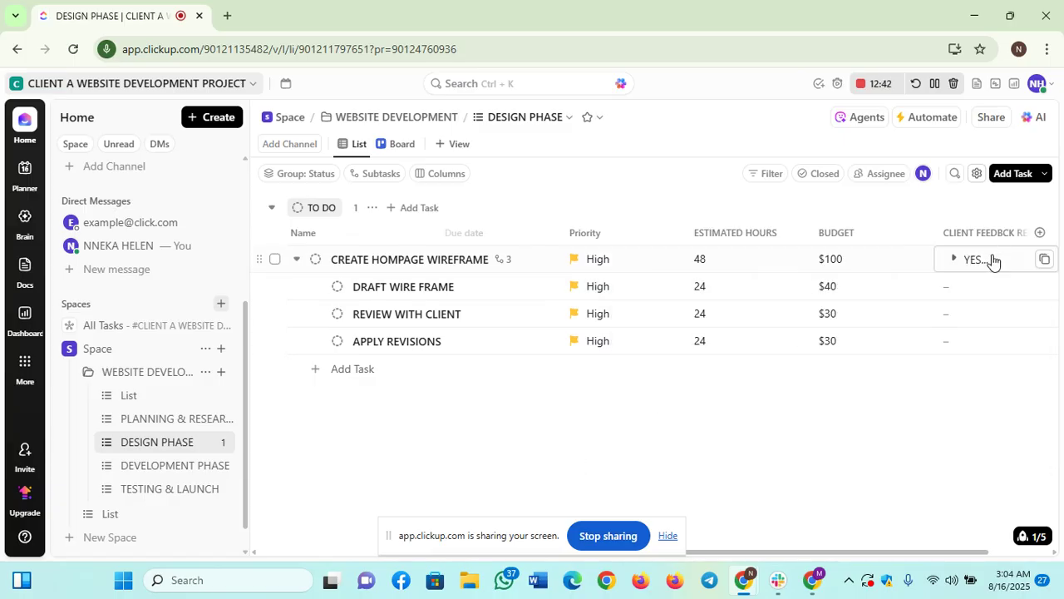
{"action": "left_click", "coordinate": [990, 265]}
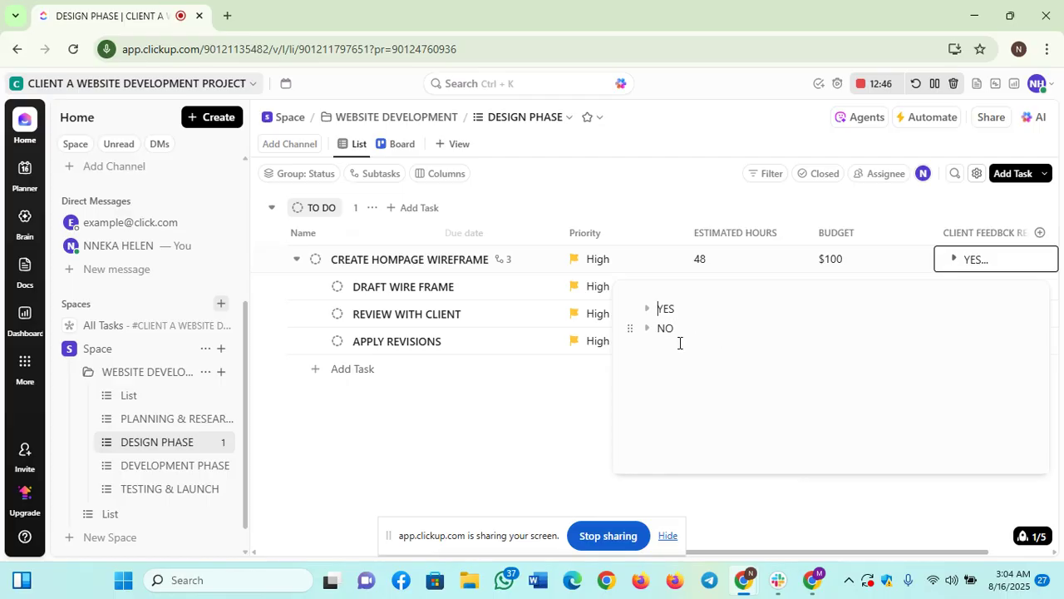
{"action": "left_click", "coordinate": [588, 402]}
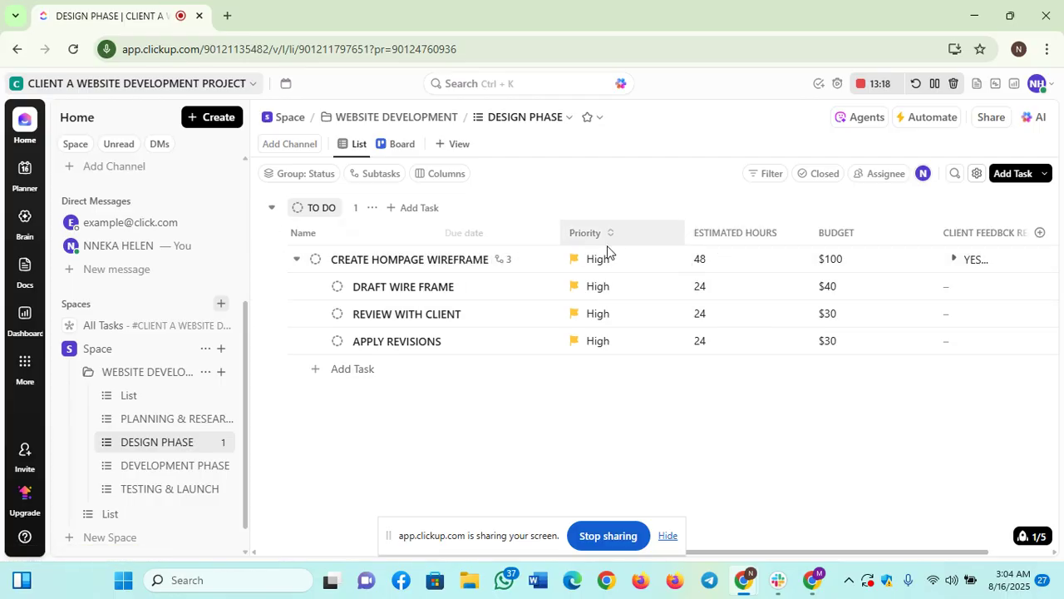
- Open the details of the CREATE HOMPAGE WIREFRAME task
{"action": "mouse_move", "coordinate": [739, 371]}
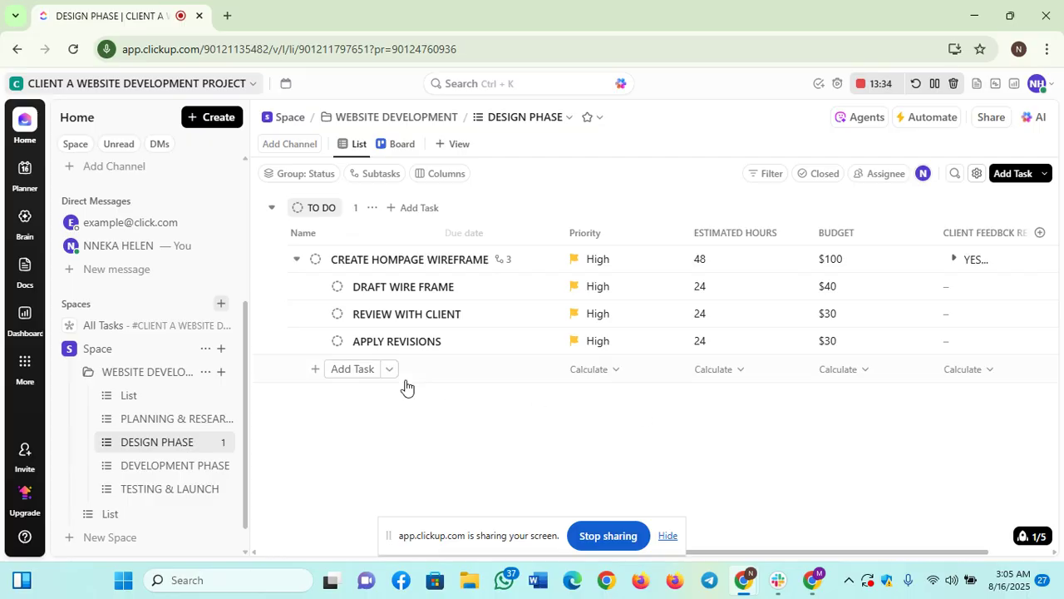
{"action": "left_click", "coordinate": [401, 264]}
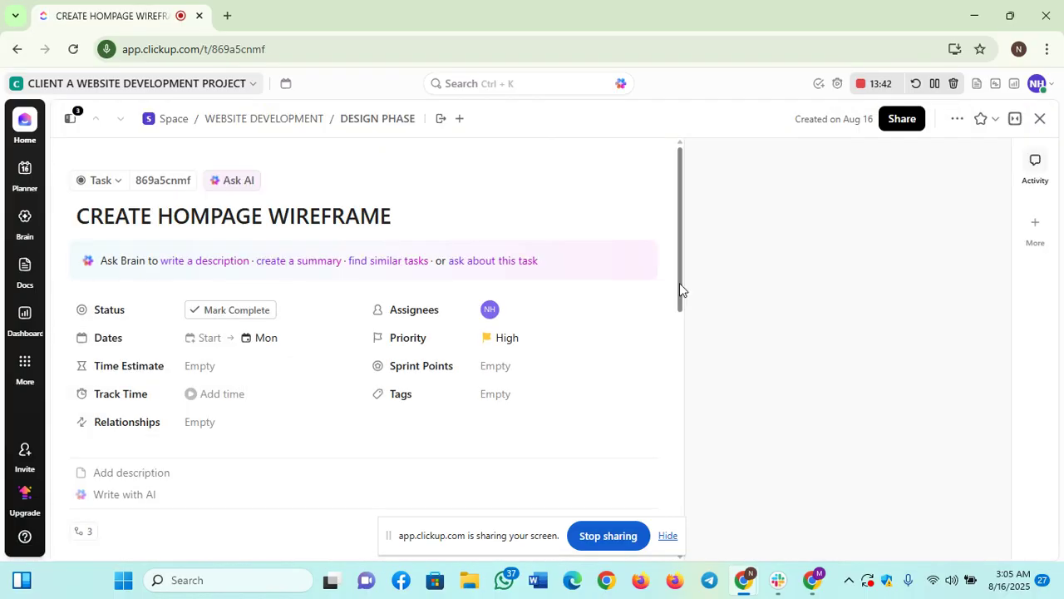
{"action": "left_click_drag", "start_coordinate": [680, 283], "coordinate": [679, 335]}
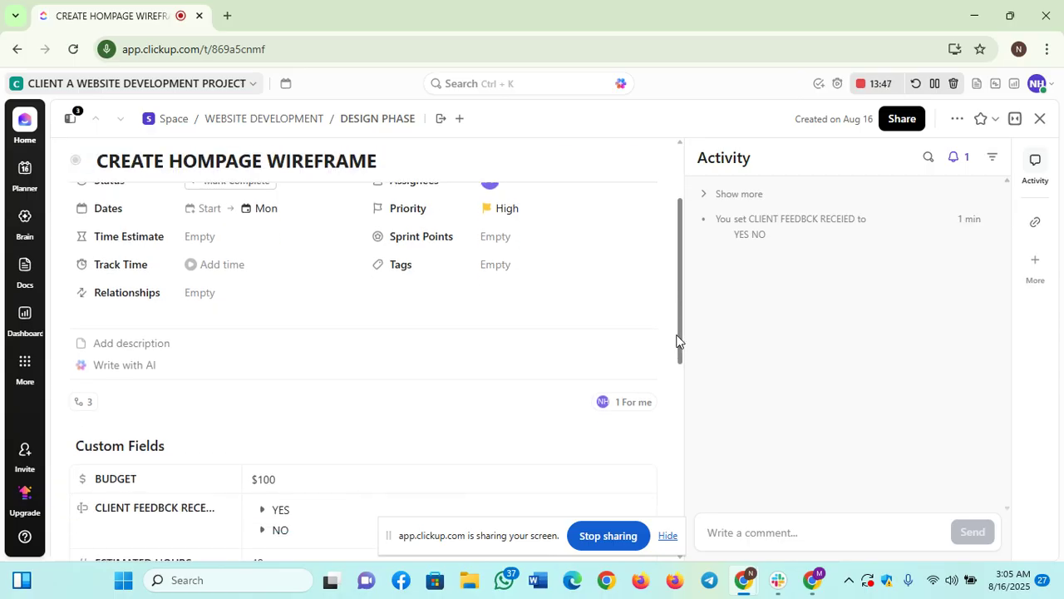
{"action": "left_click", "coordinate": [122, 271]}
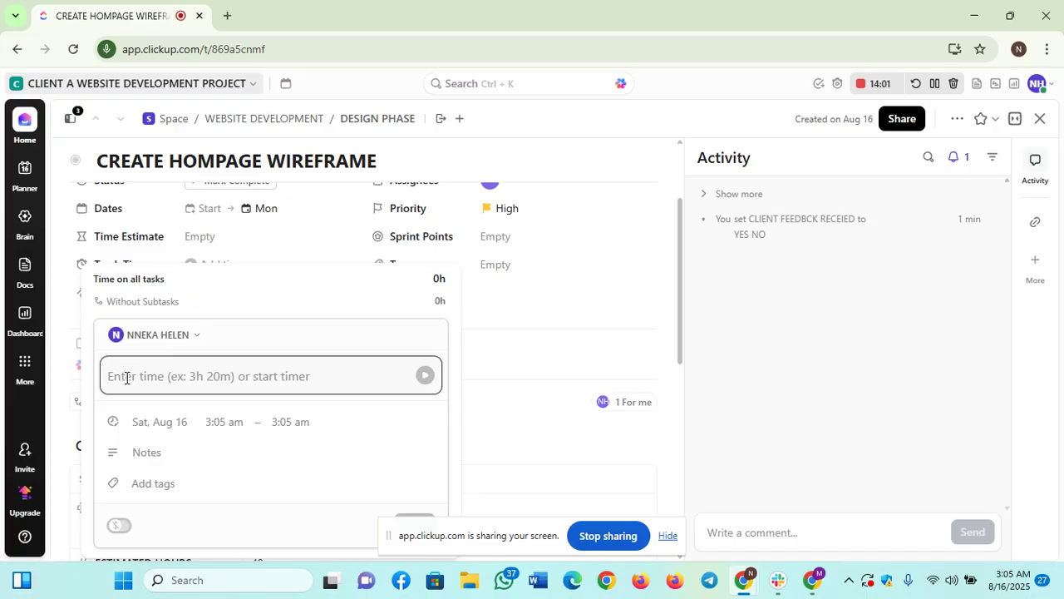
{"action": "type", "text": "48"}
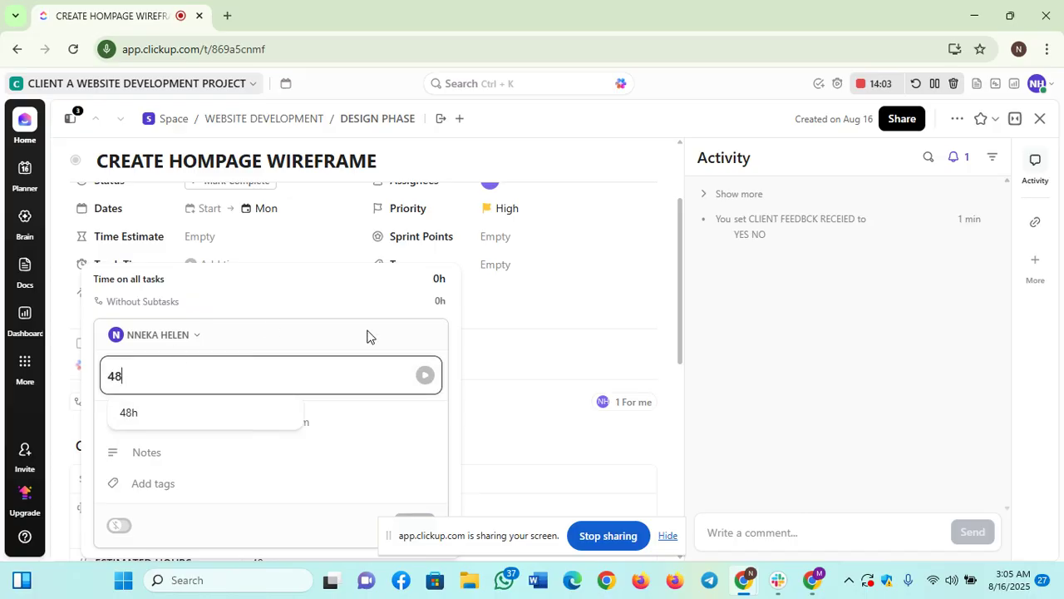
{"action": "key", "text": "Return"}
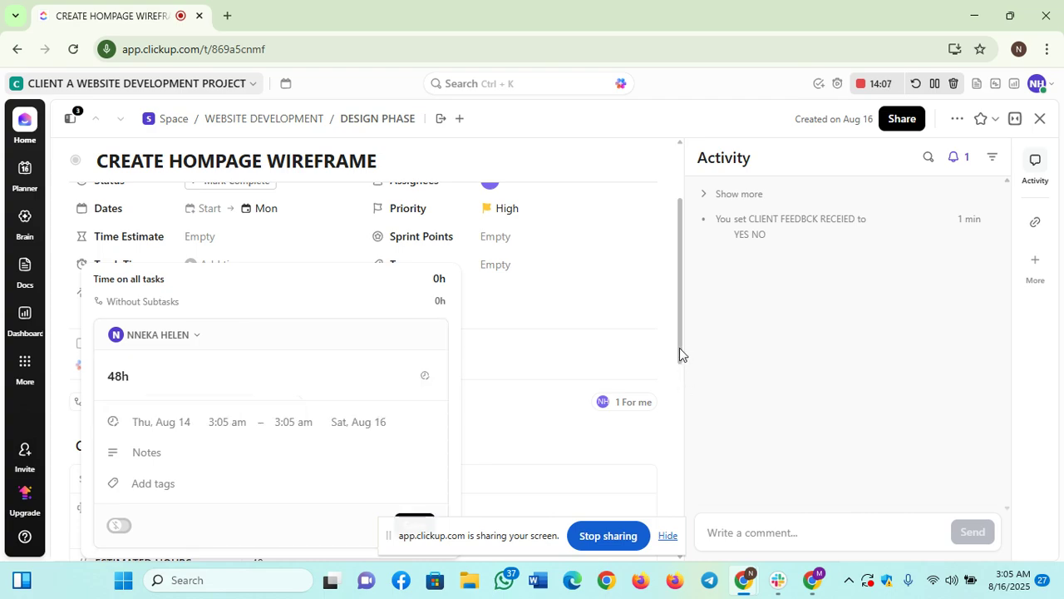
{"action": "left_click", "coordinate": [680, 394]}
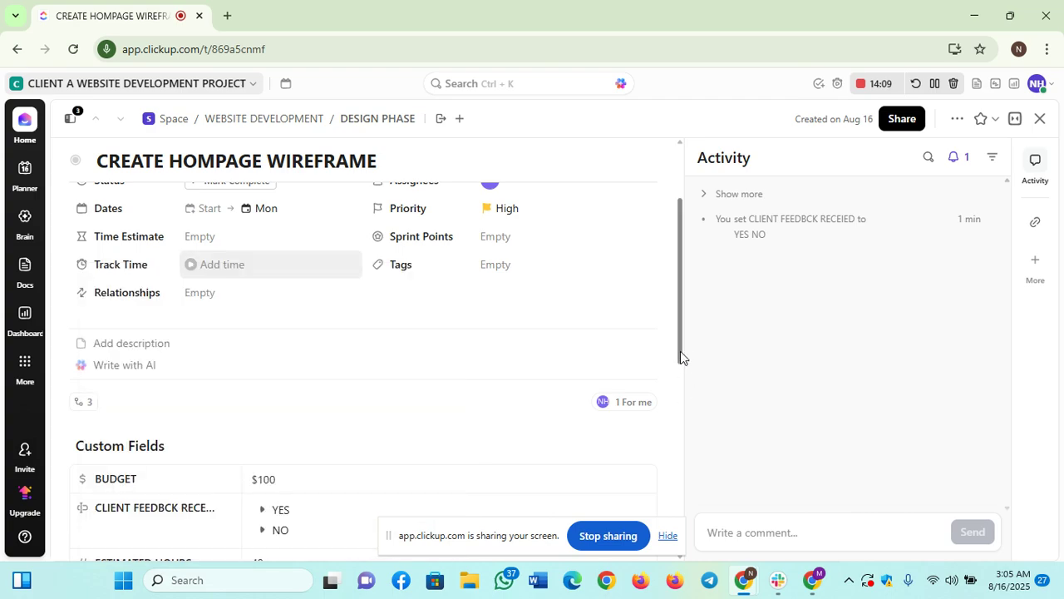
{"action": "left_click", "coordinate": [222, 267]}
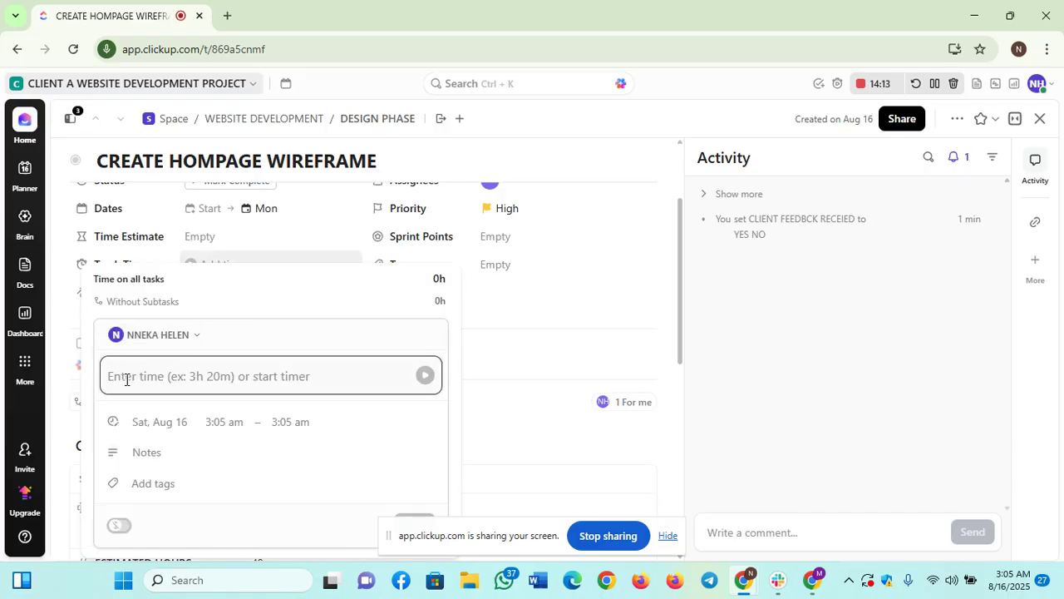
{"action": "type", "text": "48"}
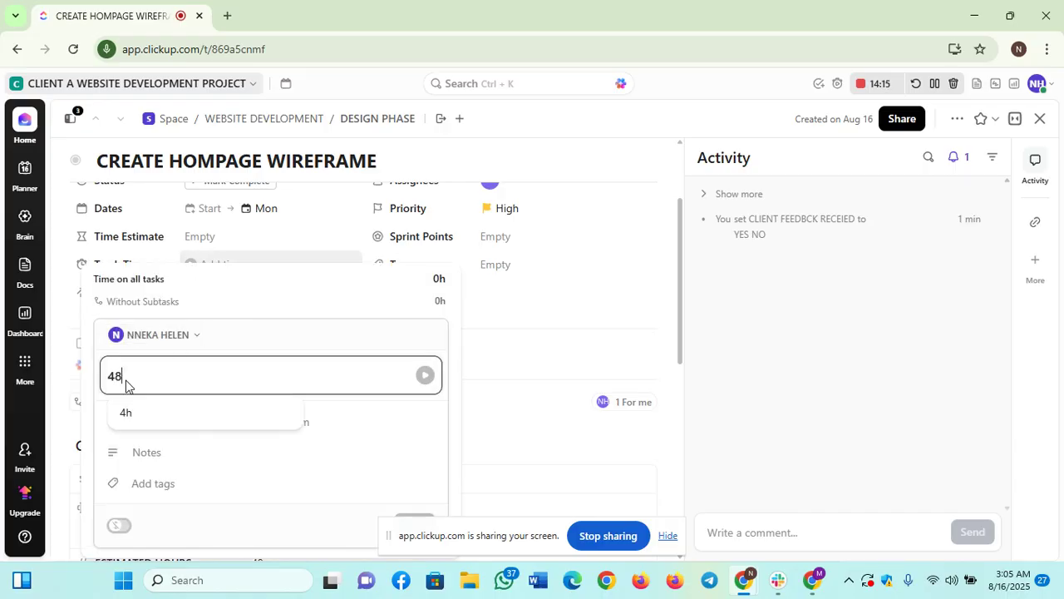
{"action": "left_click", "coordinate": [133, 416]}
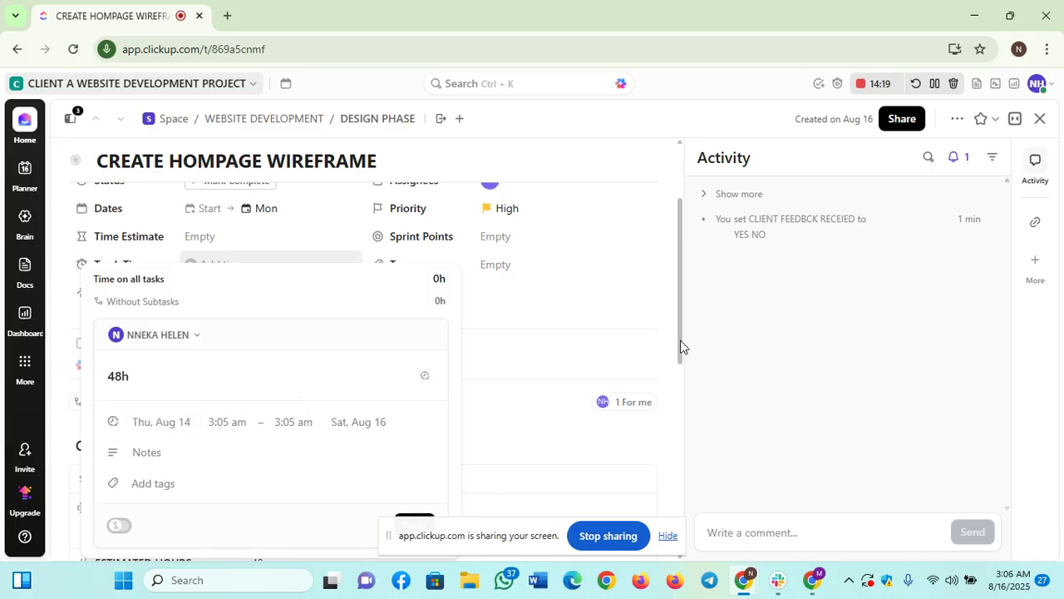
{"action": "left_click", "coordinate": [679, 394]}
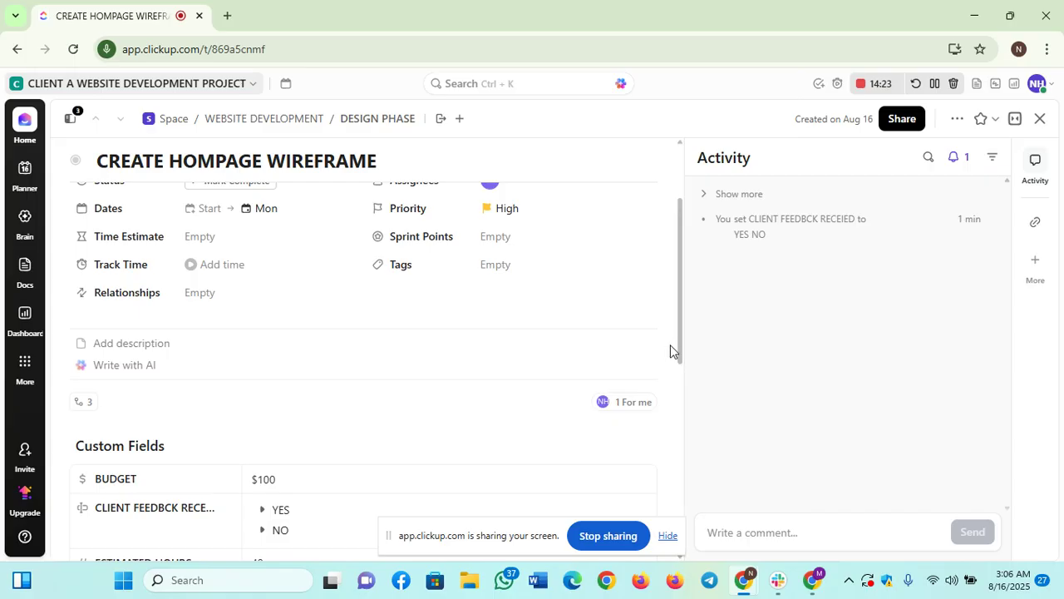
- Log 48h of tracked time on the CREATE HOMPAGE WIREFRAME task and save the entry
{"action": "mouse_move", "coordinate": [679, 344]}
{"action": "left_mouse_down"}
{"action": "mouse_move", "coordinate": [678, 376]}
{"action": "mouse_move", "coordinate": [678, 363]}
{"action": "left_mouse_up"}
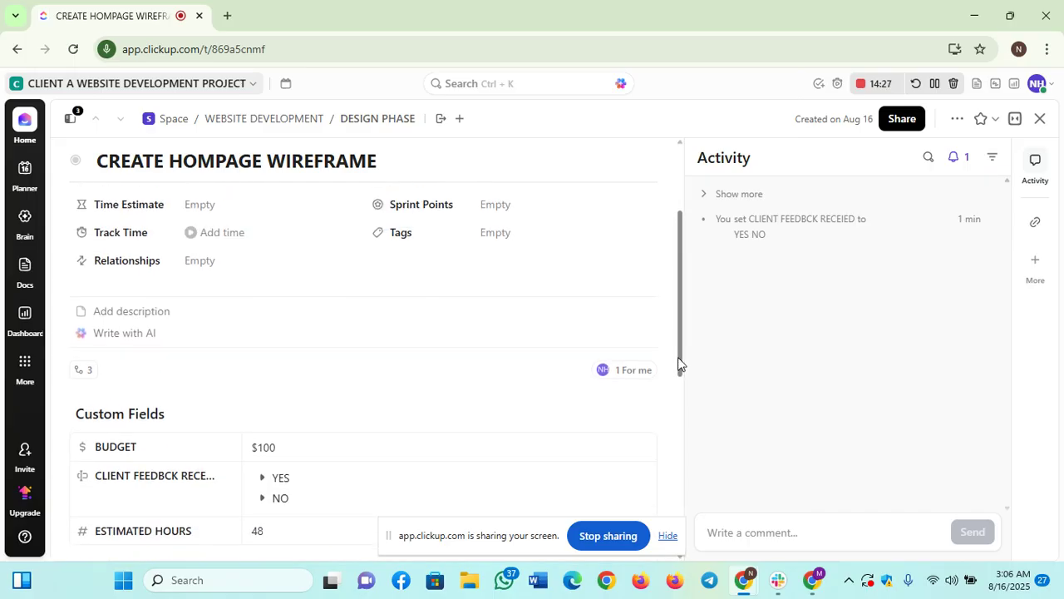
{"action": "left_click", "coordinate": [115, 237]}
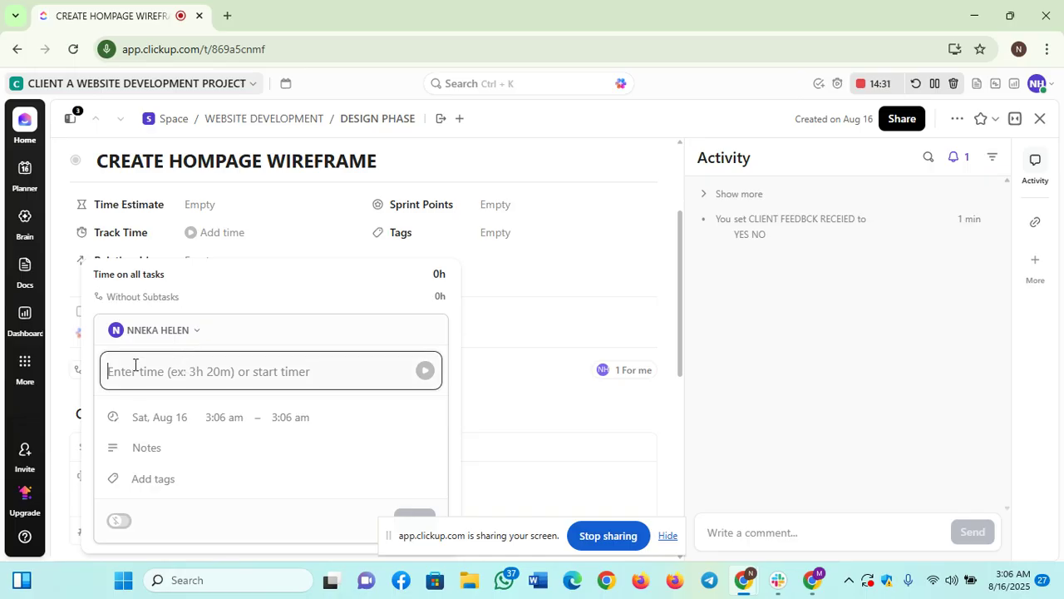
{"action": "type", "text": "48"}
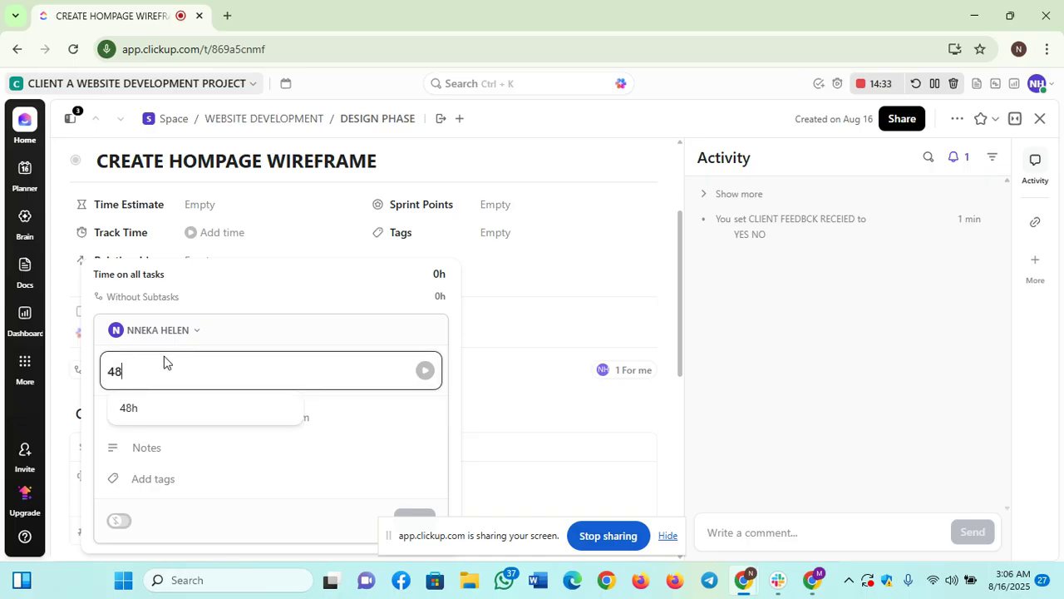
{"action": "left_click", "coordinate": [175, 420]}
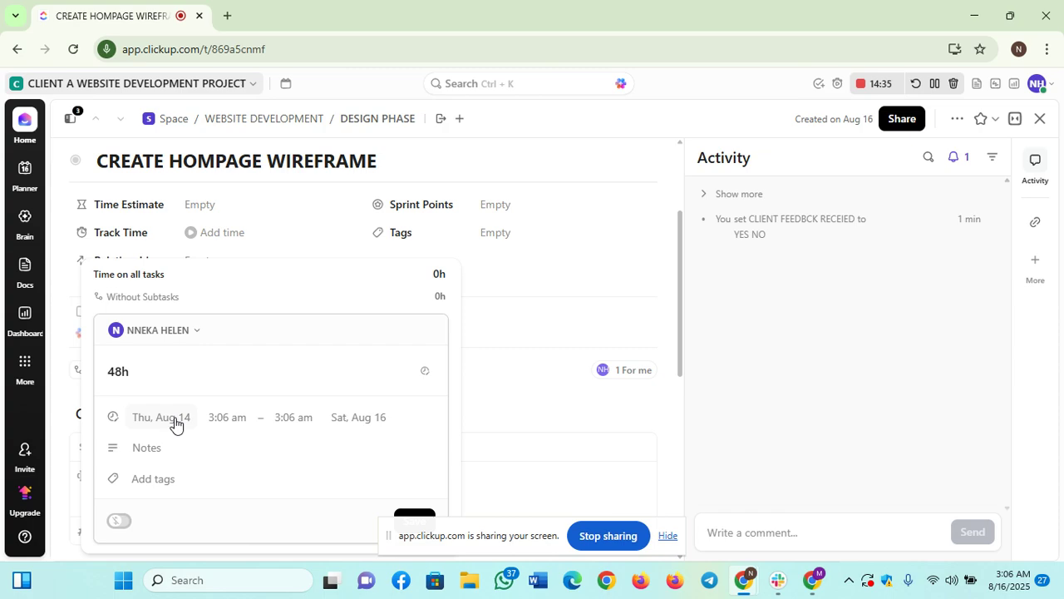
{"action": "left_click", "coordinate": [420, 514]}
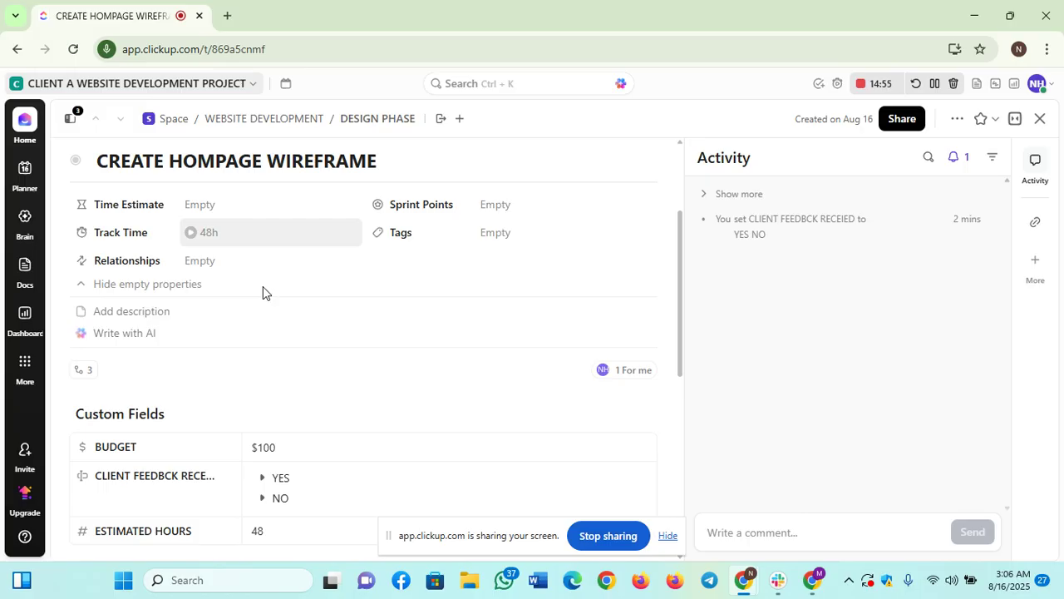
- Draft the task comment "LETS GET STARTED" and end it with a mention of the CREATE HOMPAGE WIREFRAME task
{"action": "left_click", "coordinate": [745, 536]}
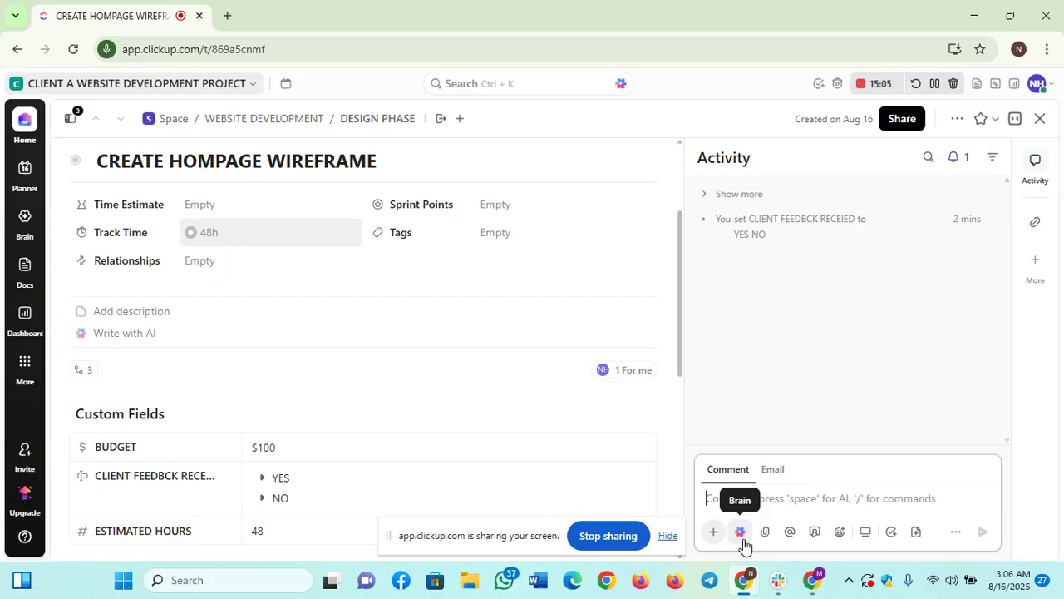
{"action": "type", "text": "LET"}
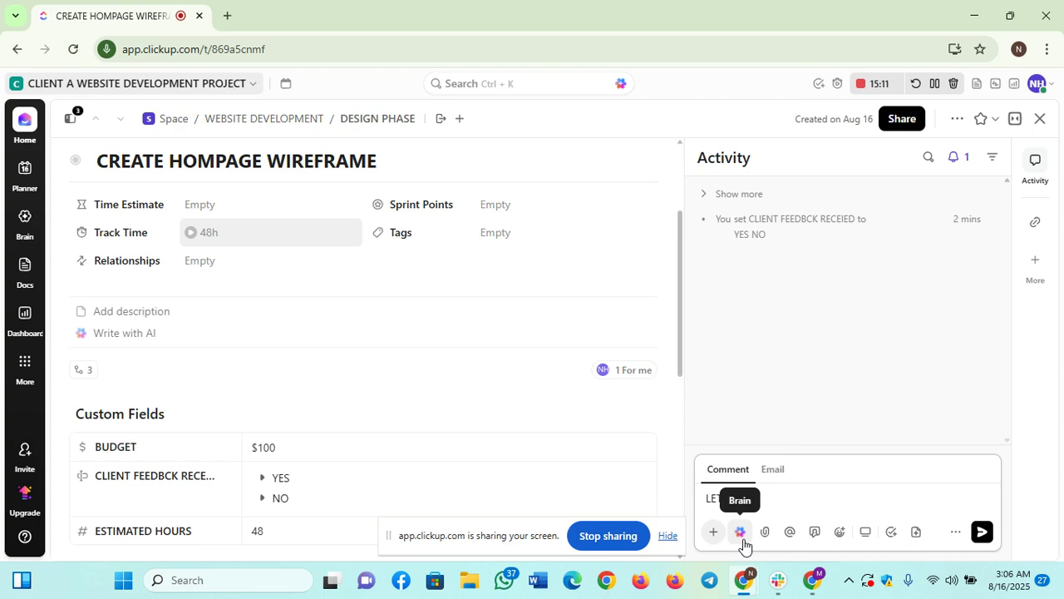
{"action": "type", "text": "TARTED"}
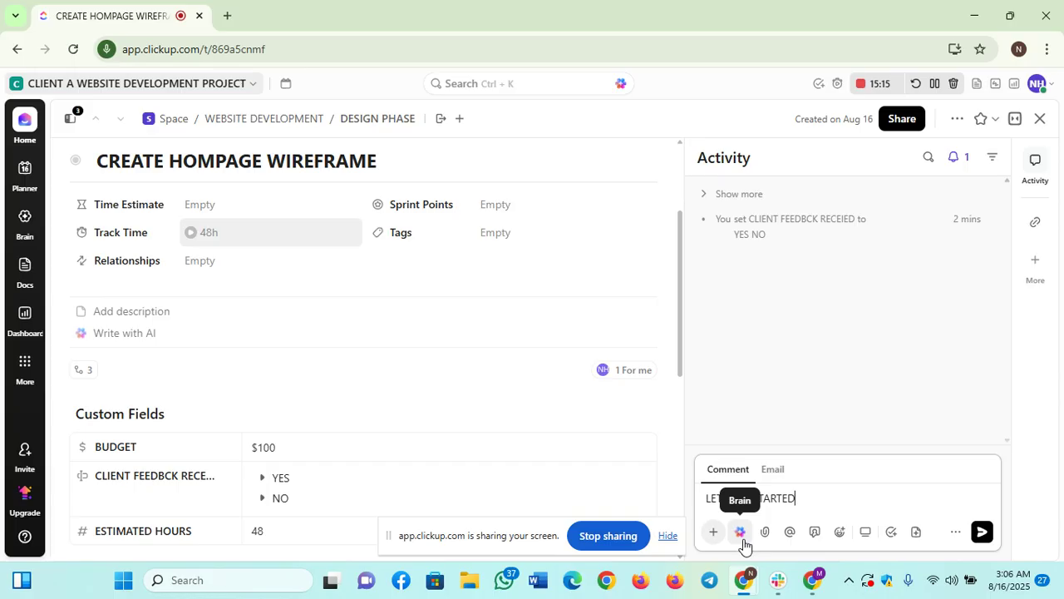
{"action": "left_click", "coordinate": [789, 536]}
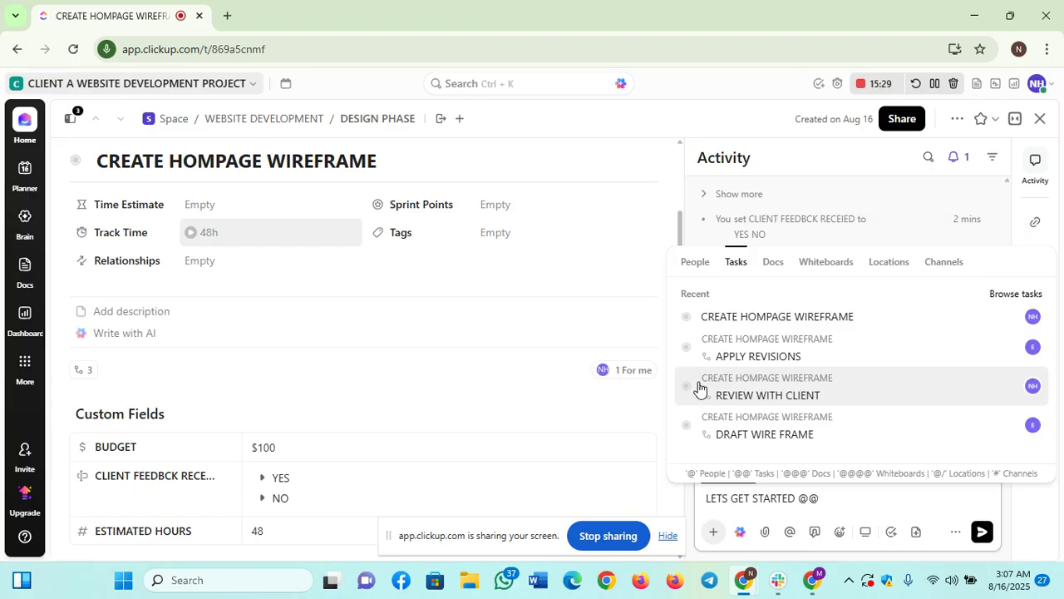
{"action": "left_click", "coordinate": [746, 318]}
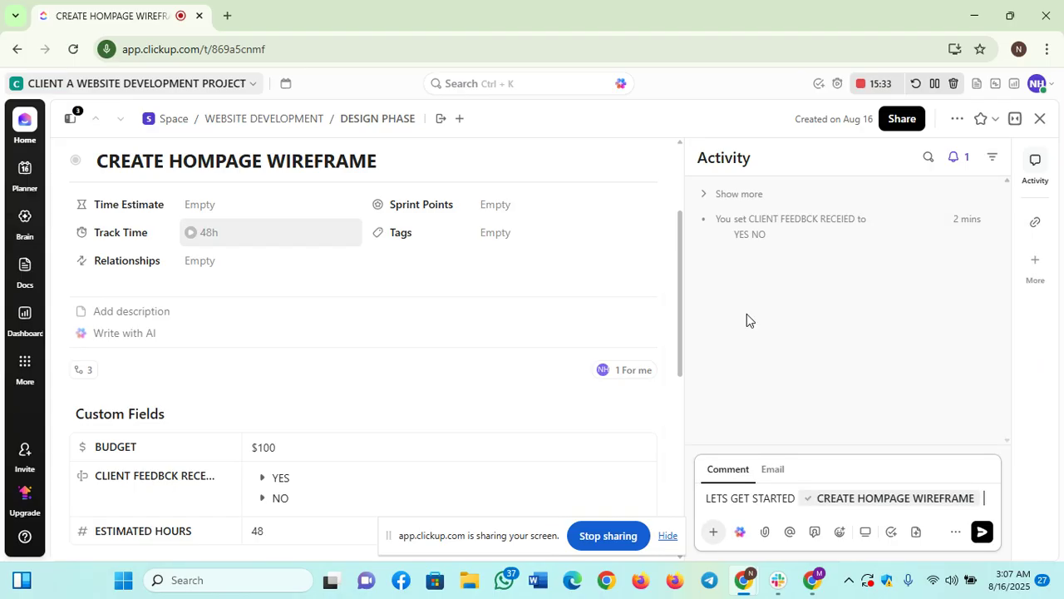
- Attach the PDF with the long numeric name from the Desktop folder to the comment and post it
{"action": "left_click", "coordinate": [765, 533]}
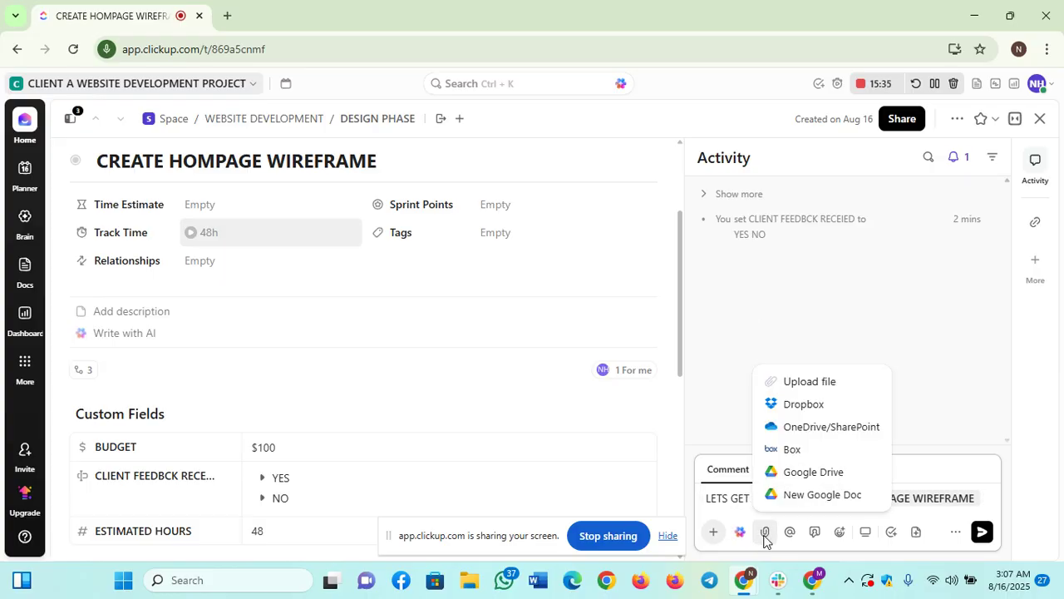
{"action": "left_click", "coordinate": [811, 383]}
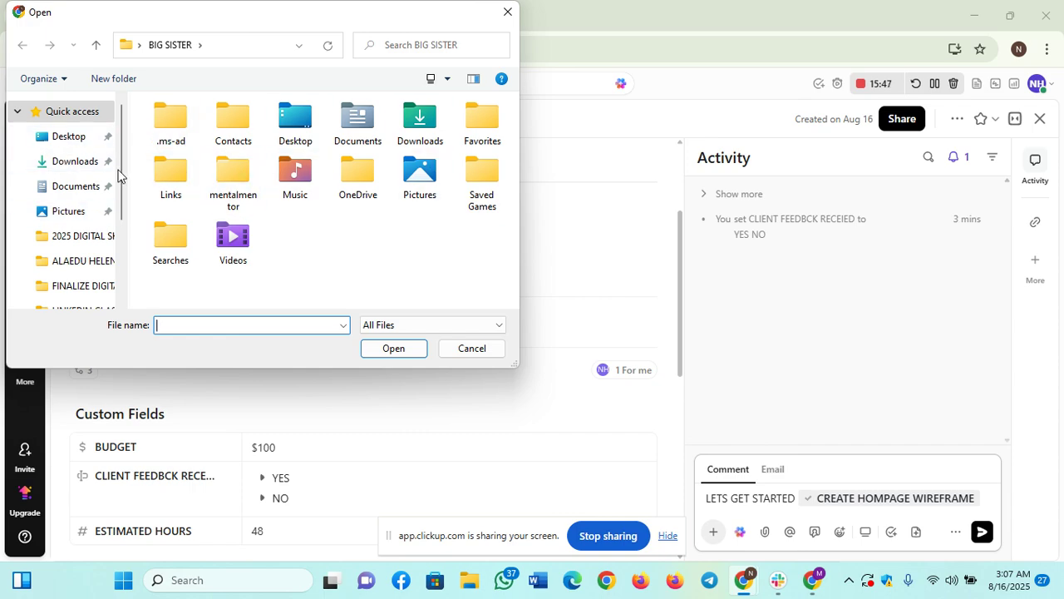
{"action": "left_click", "coordinate": [75, 143]}
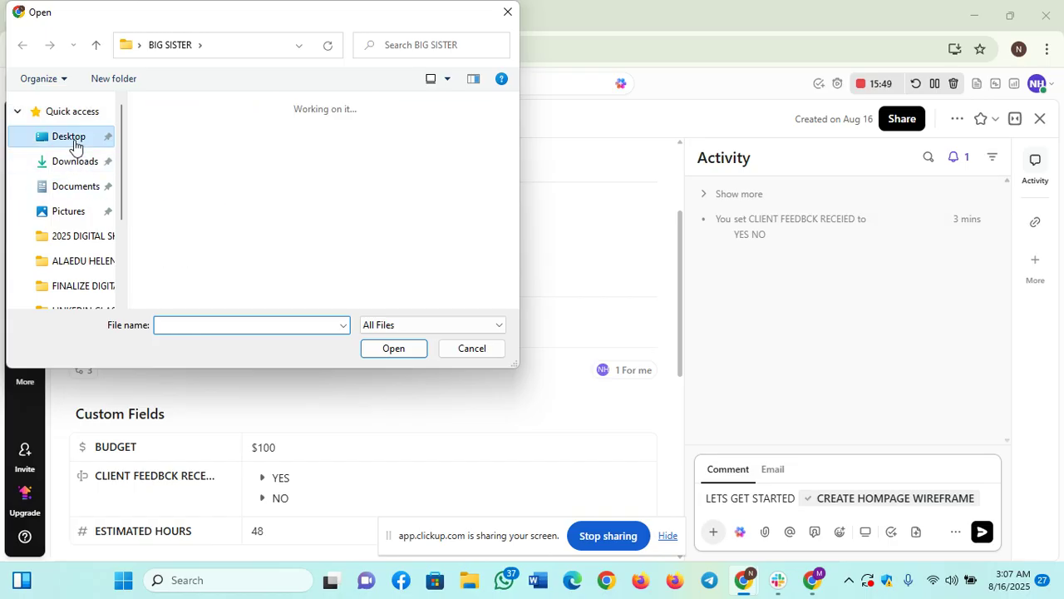
{"action": "left_click", "coordinate": [372, 134]}
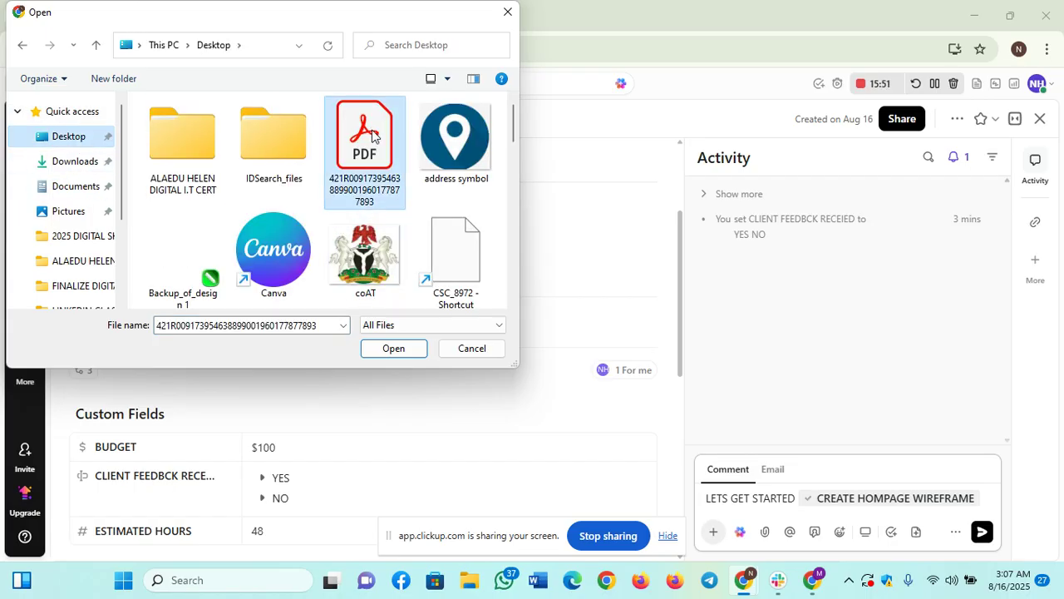
{"action": "left_click", "coordinate": [408, 347]}
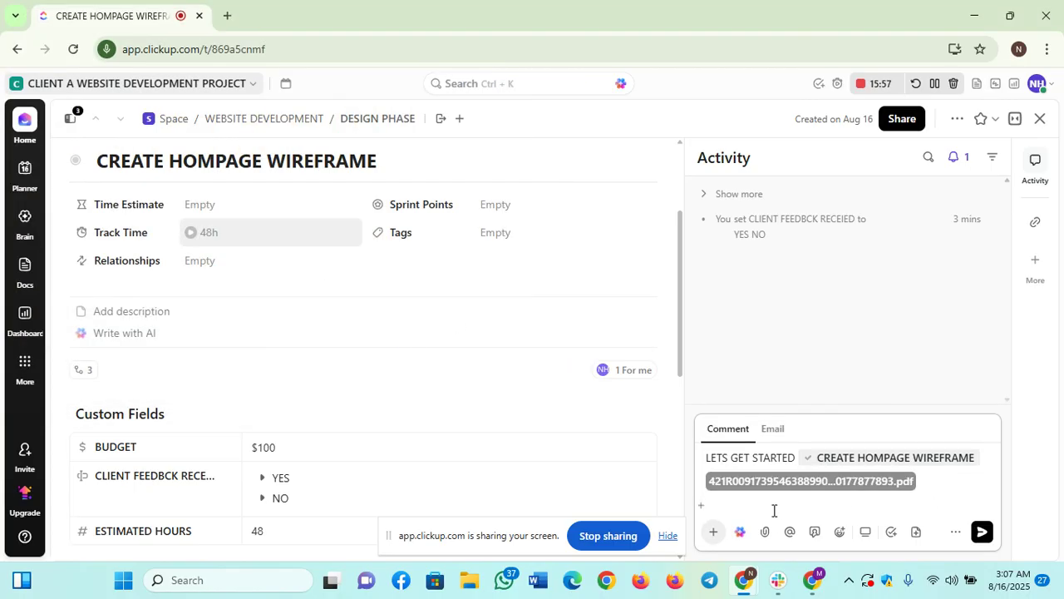
{"action": "left_click", "coordinate": [979, 535]}
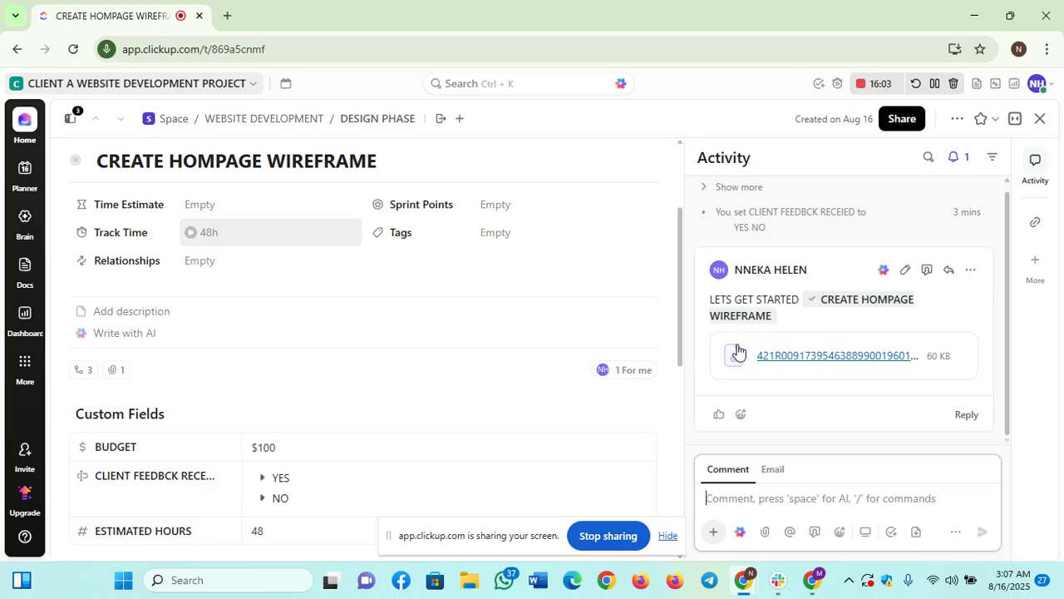
- React to the posted comment with a thumbs-up and reply "YES OO" in its thread
{"action": "left_click", "coordinate": [719, 416]}
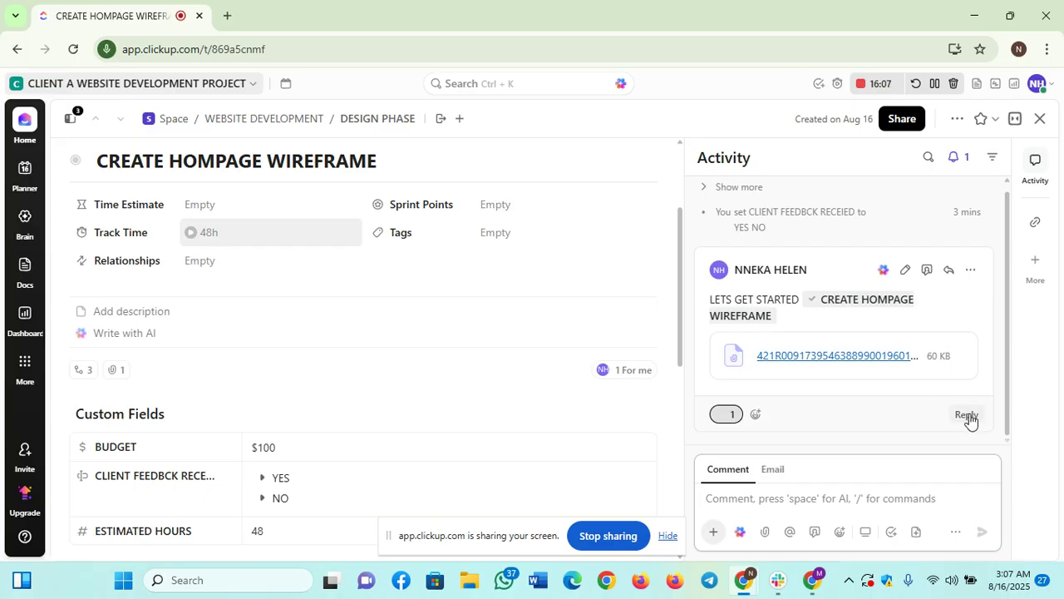
{"action": "left_click", "coordinate": [970, 416]}
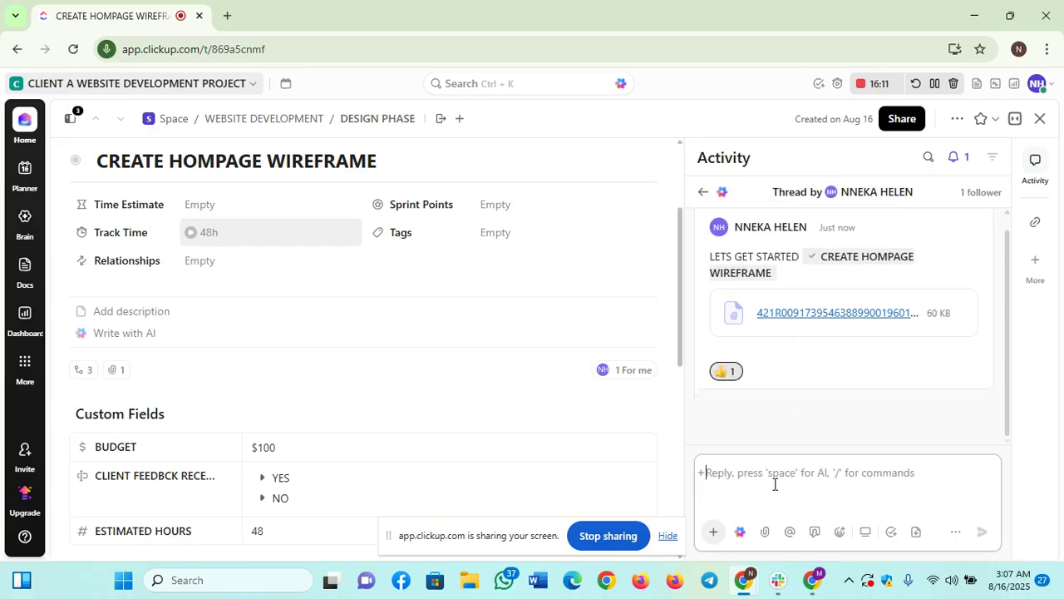
{"action": "type", "text": "YES"}
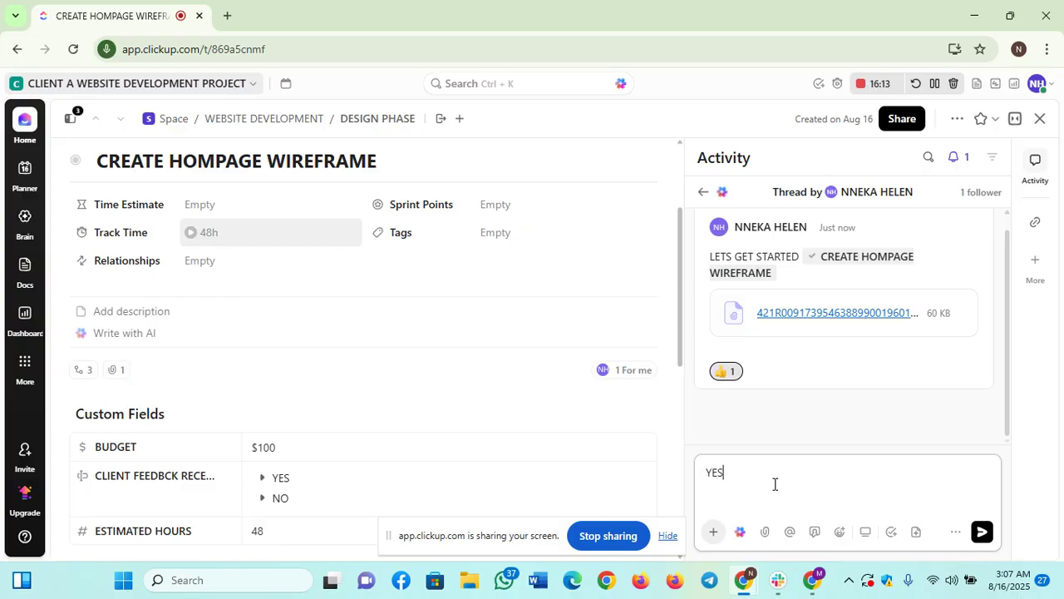
{"action": "type", "text": " OO"}
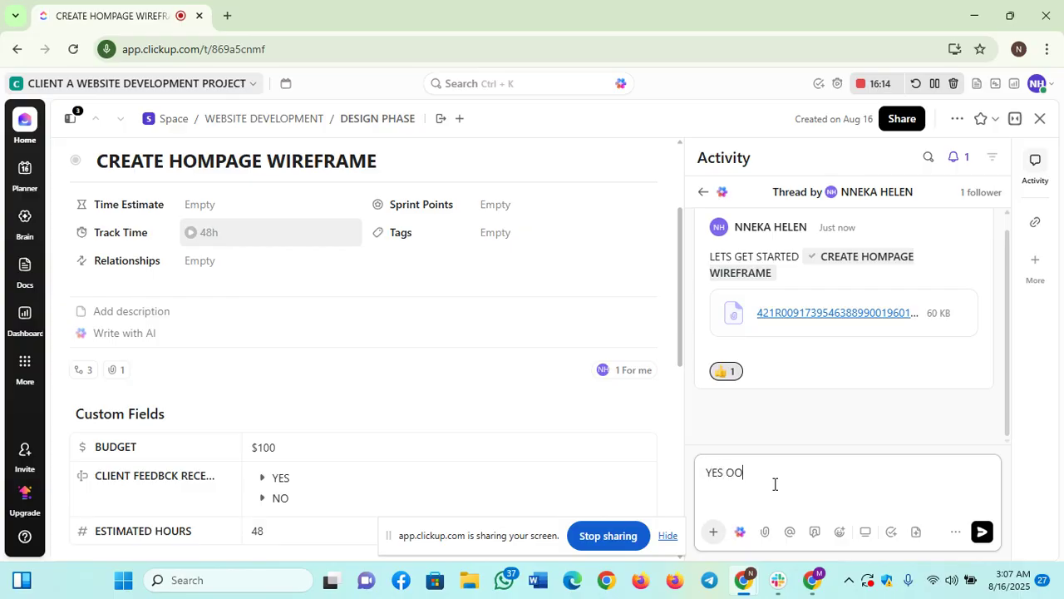
{"action": "left_click", "coordinate": [983, 532]}
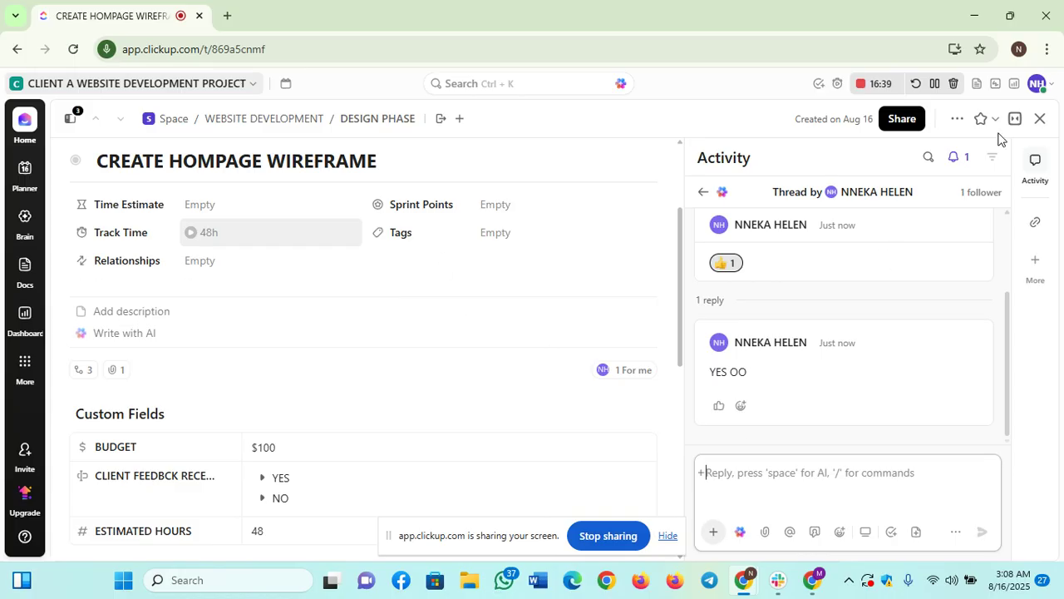
{"action": "left_click", "coordinate": [1040, 121]}
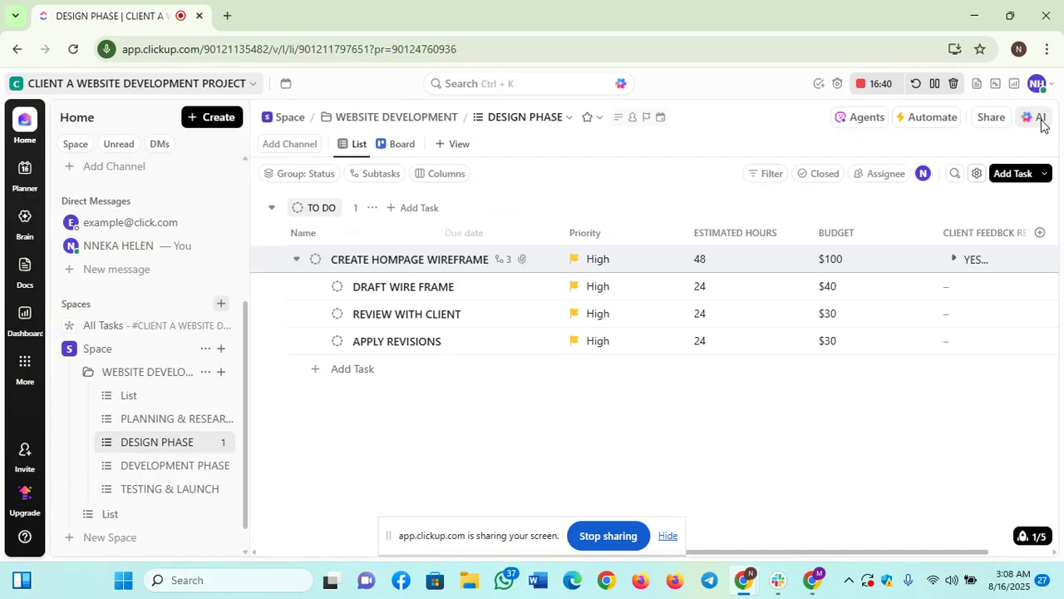
- Start a new automation for the DESIGN PHASE list with Status changes on tasks or subtasks as its trigger
{"action": "left_click", "coordinate": [932, 121]}
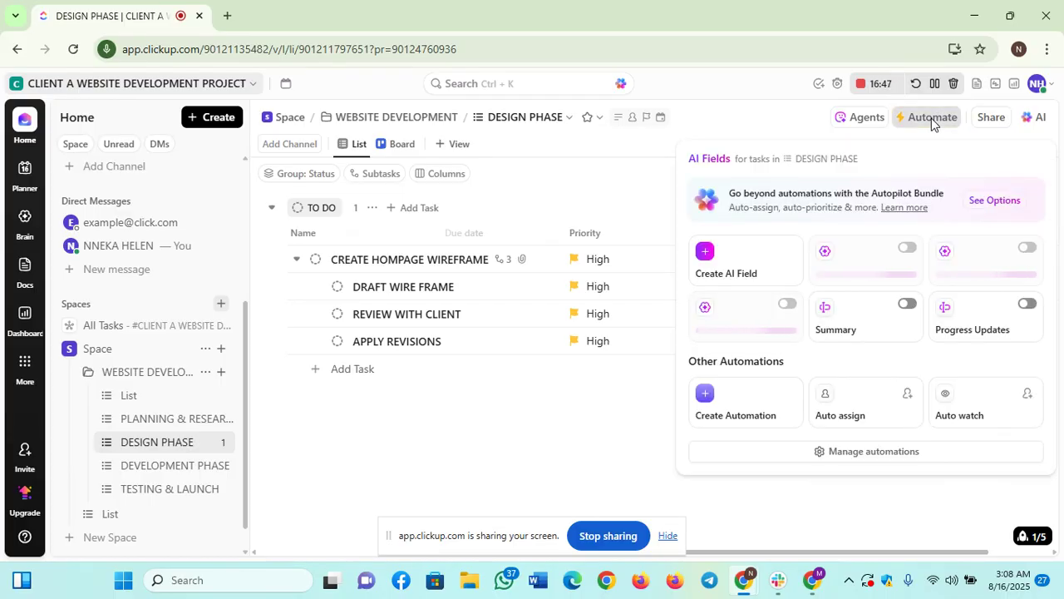
{"action": "left_click", "coordinate": [745, 420]}
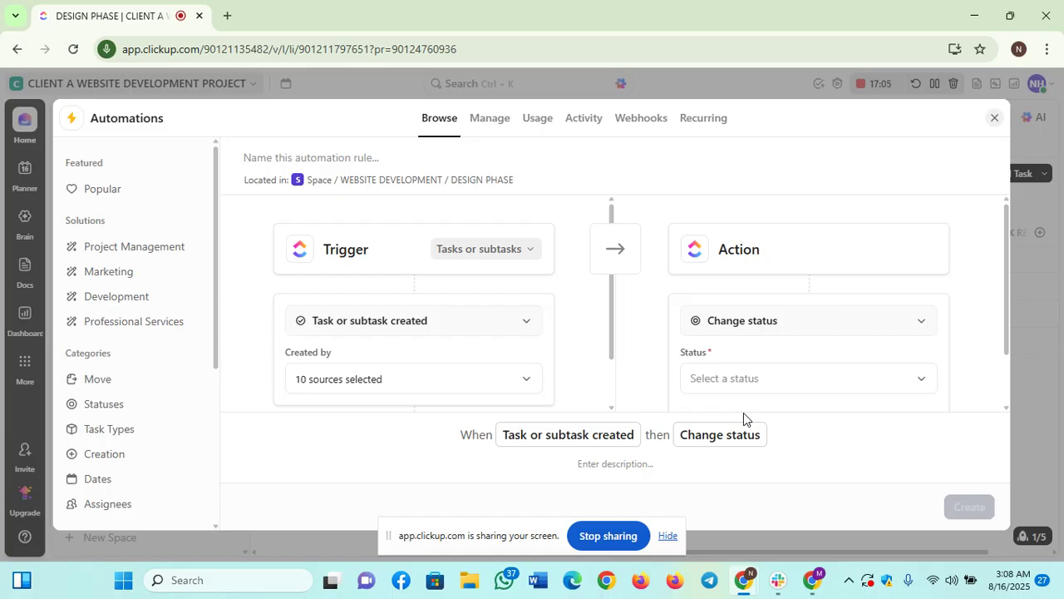
{"action": "left_click", "coordinate": [534, 254]}
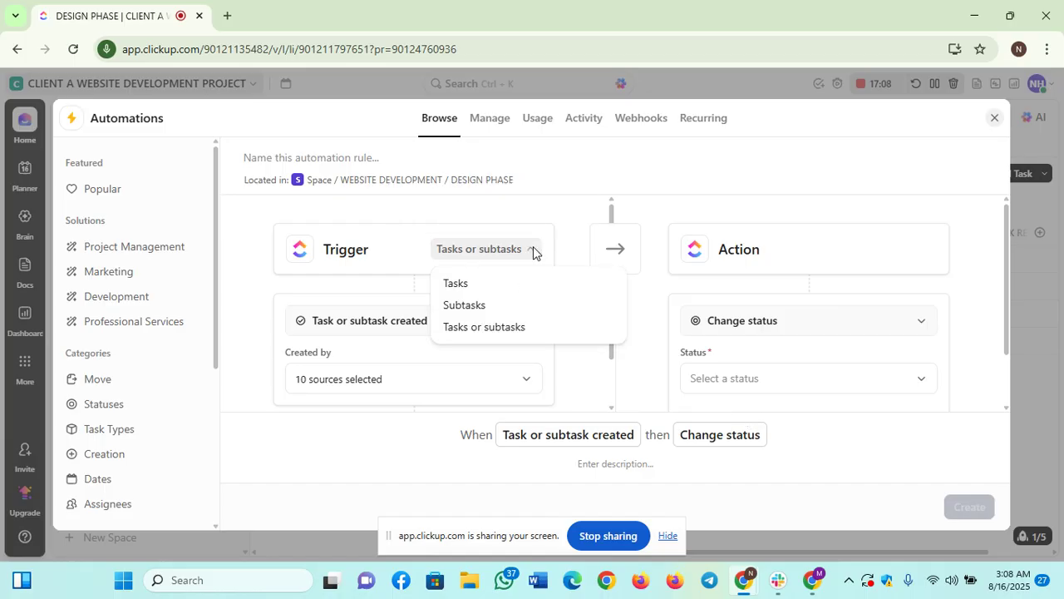
{"action": "left_click", "coordinate": [491, 329]}
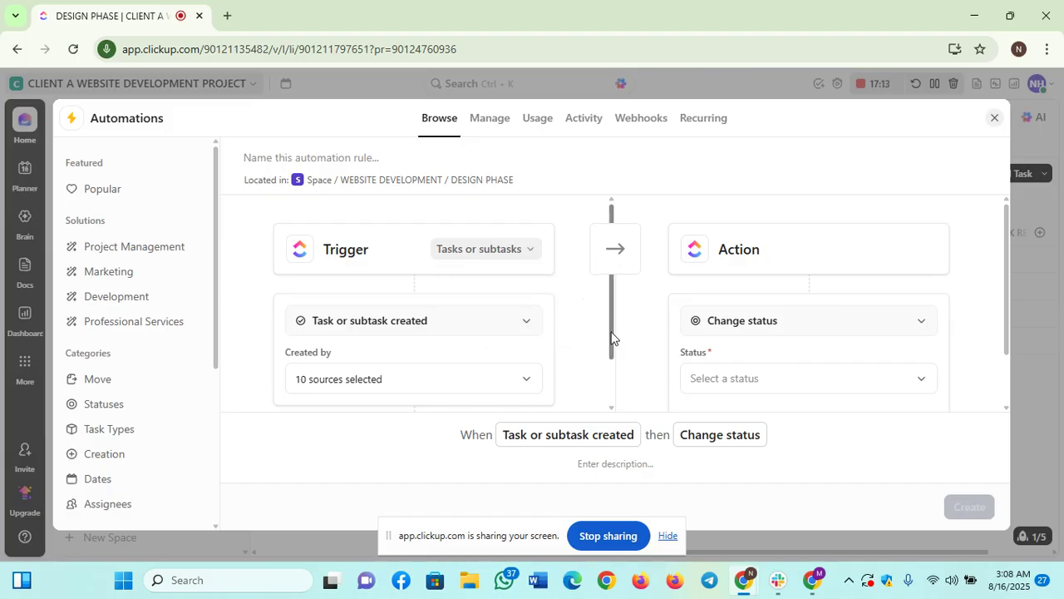
{"action": "left_click_drag", "start_coordinate": [613, 337], "coordinate": [608, 382]}
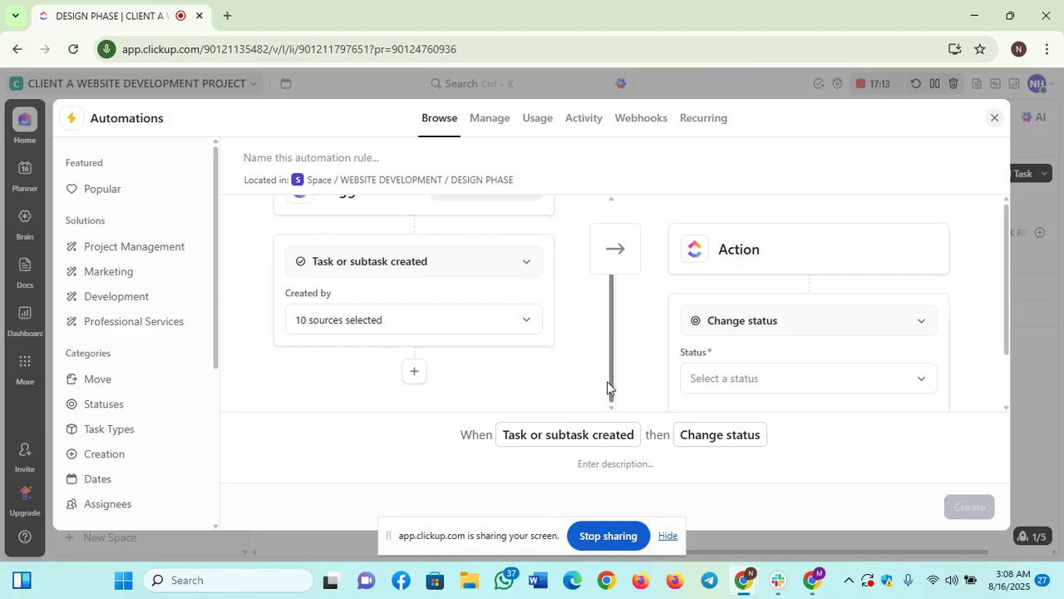
{"action": "left_click", "coordinate": [530, 263]}
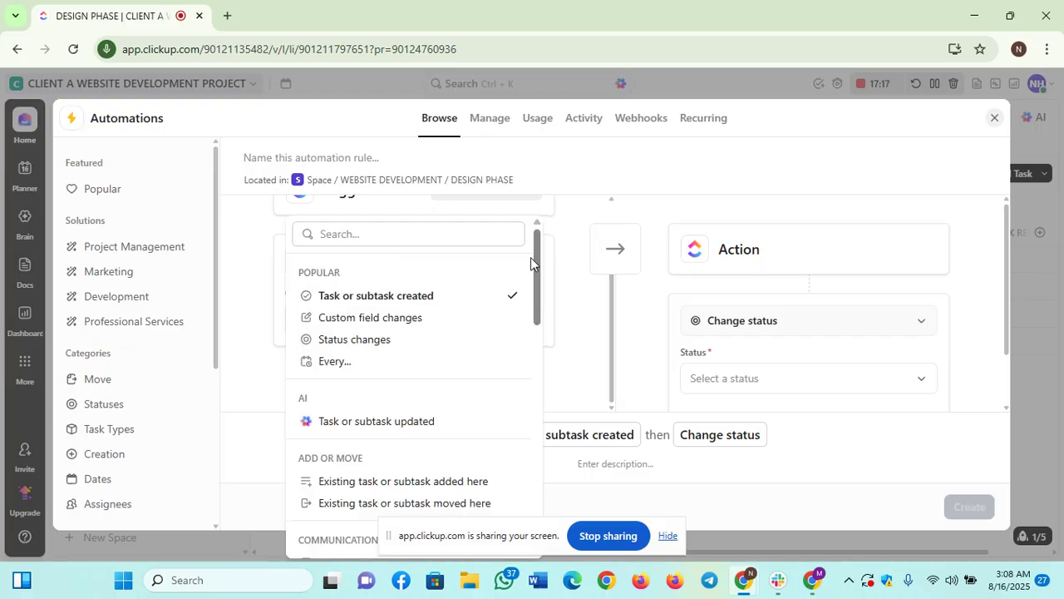
{"action": "left_click", "coordinate": [333, 346]}
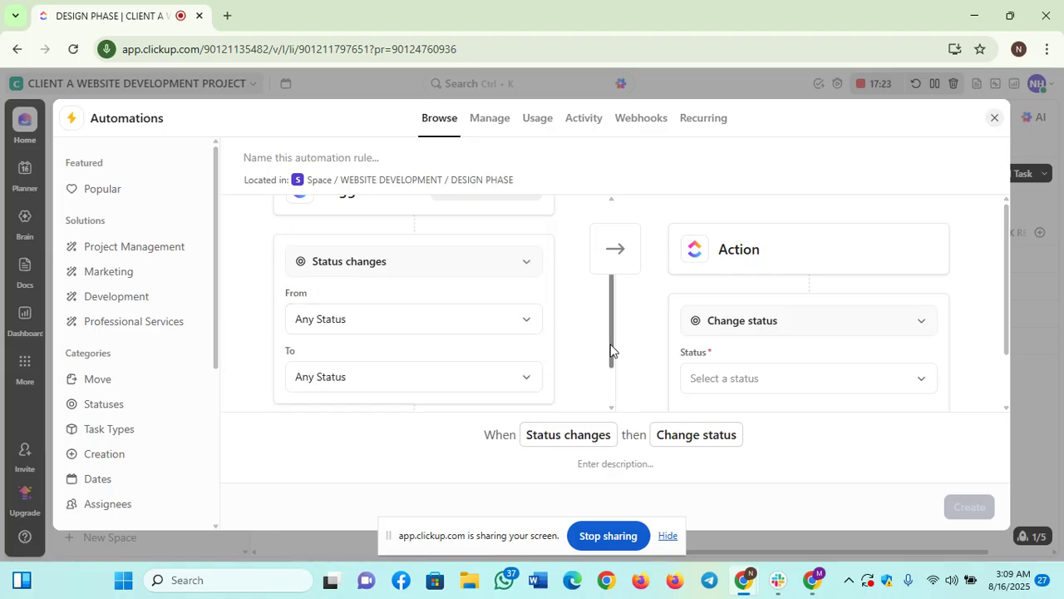
- Limit the automation's status change trigger to changes from TO DO to COMPLETE
{"action": "left_click_drag", "start_coordinate": [611, 350], "coordinate": [609, 384]}
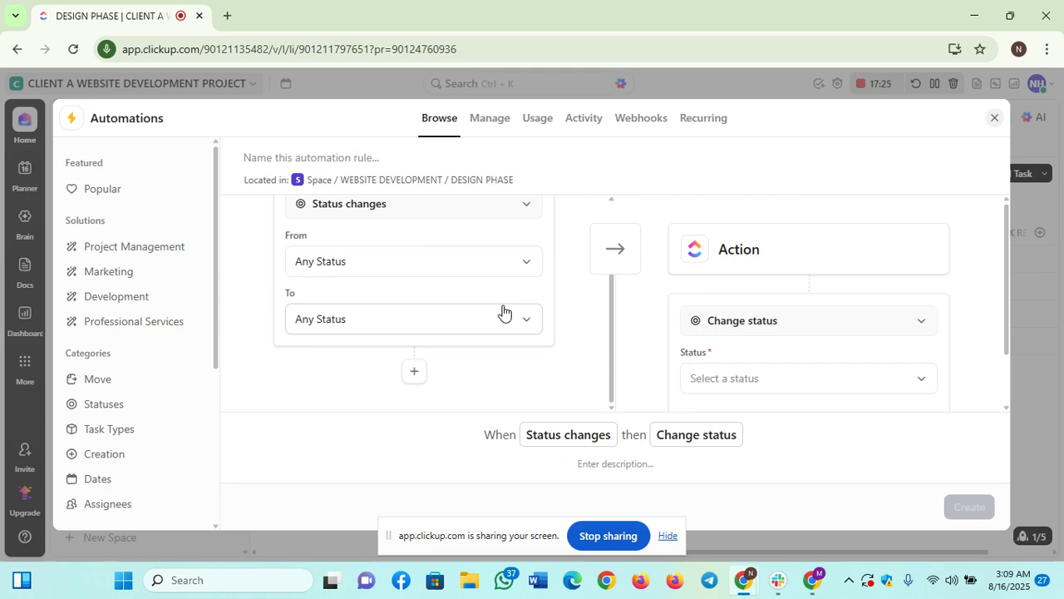
{"action": "left_click", "coordinate": [528, 266]}
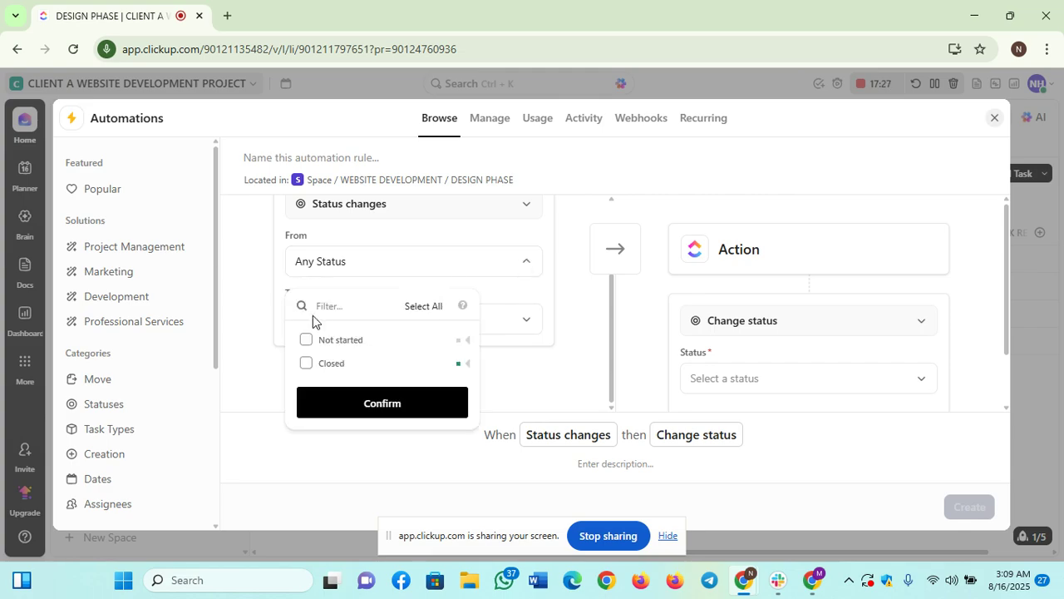
{"action": "left_click", "coordinate": [326, 342]}
{"action": "left_click", "coordinate": [387, 406]}
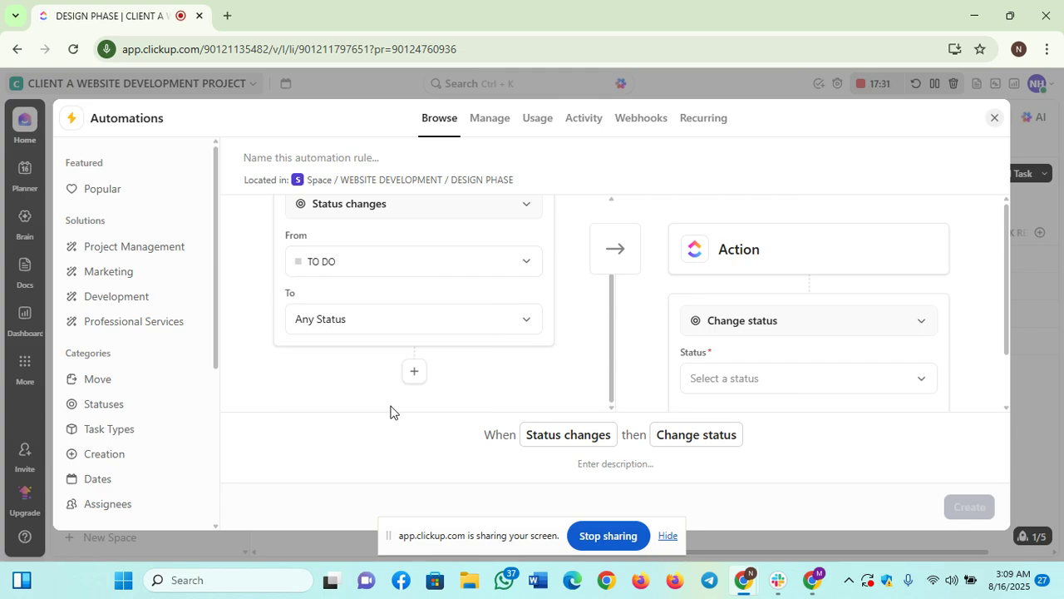
{"action": "left_click", "coordinate": [527, 324]}
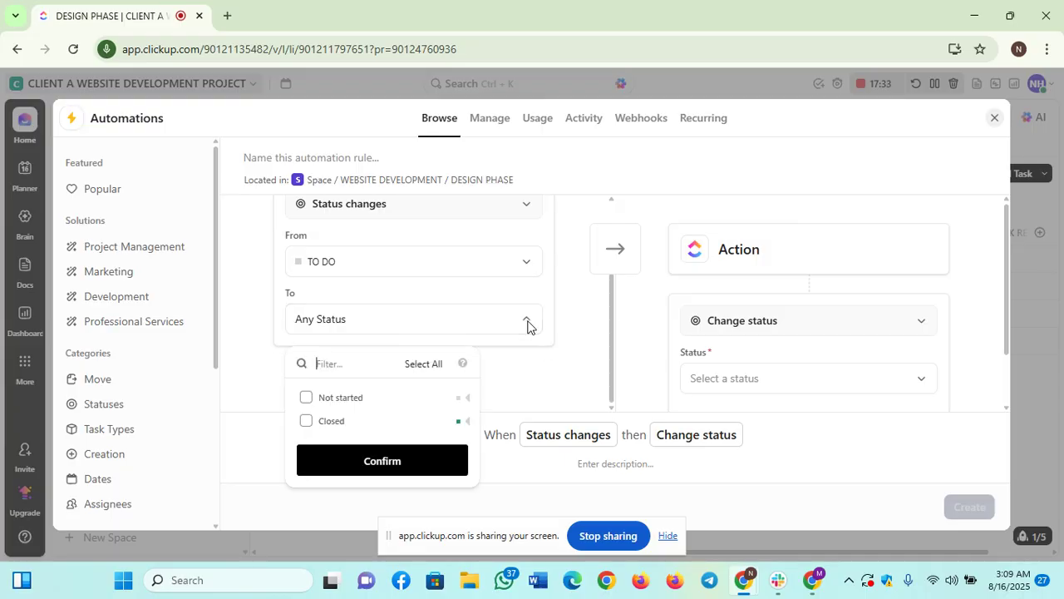
{"action": "left_click", "coordinate": [326, 422]}
{"action": "left_click", "coordinate": [399, 460]}
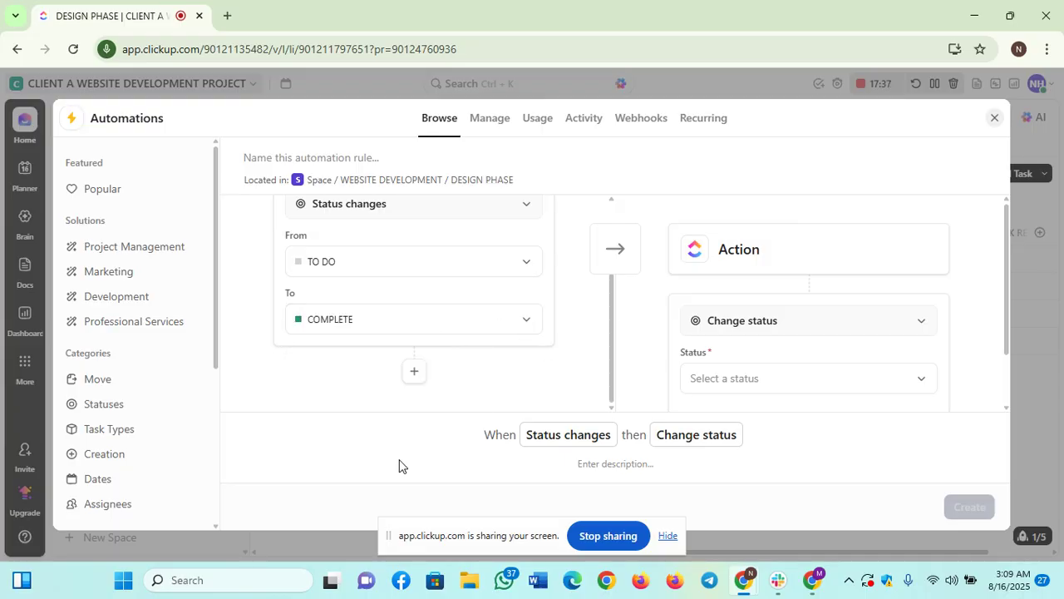
- Set the automation's action to Move to list with TESTING & LAUNCH as the destination, and create the automation
{"action": "left_click", "coordinate": [923, 323]}
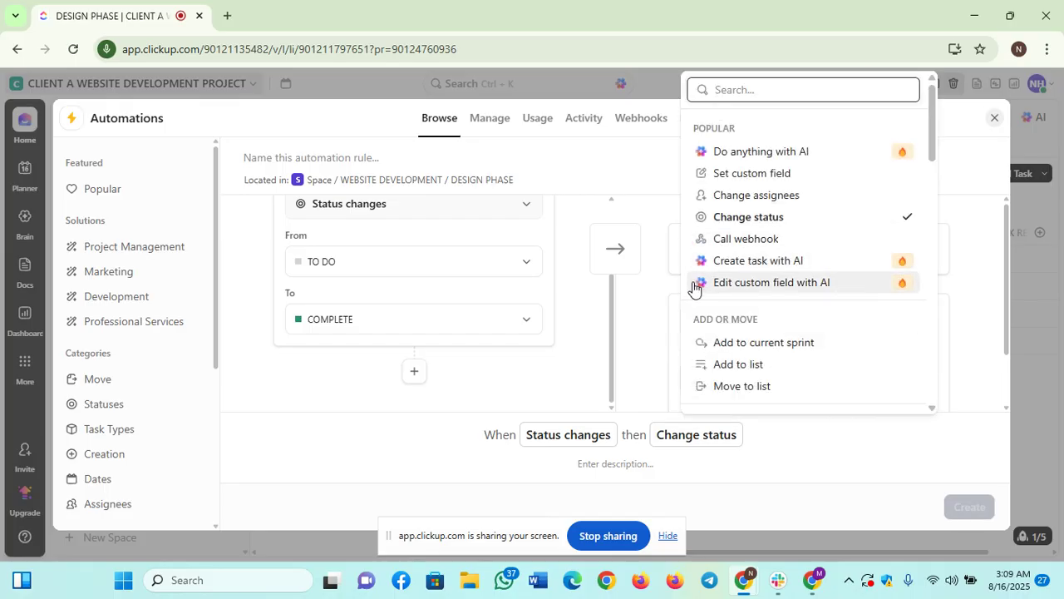
{"action": "left_click", "coordinate": [746, 387]}
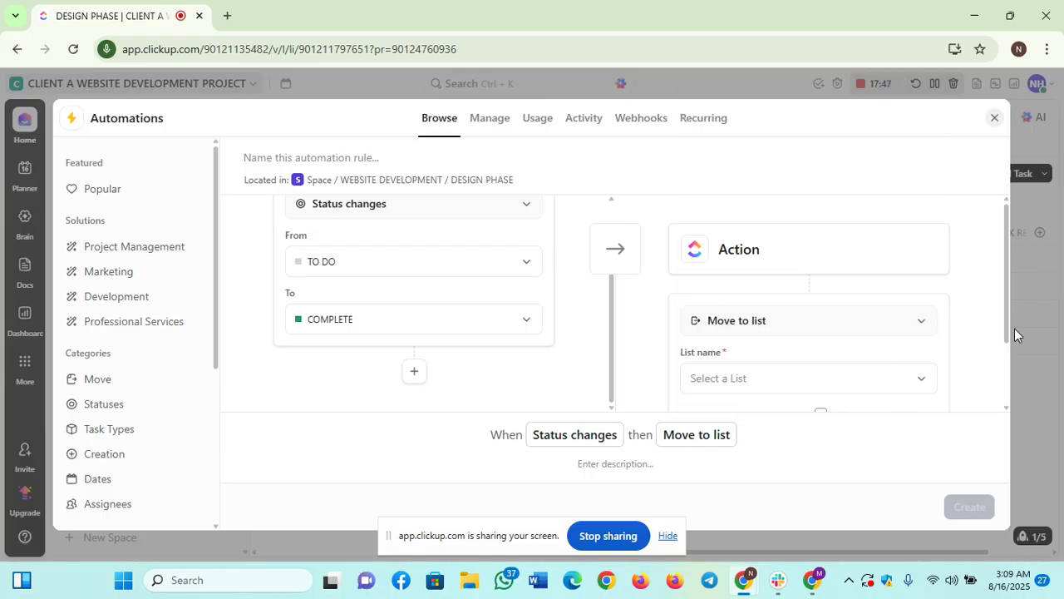
{"action": "left_click_drag", "start_coordinate": [1005, 328], "coordinate": [1007, 383]}
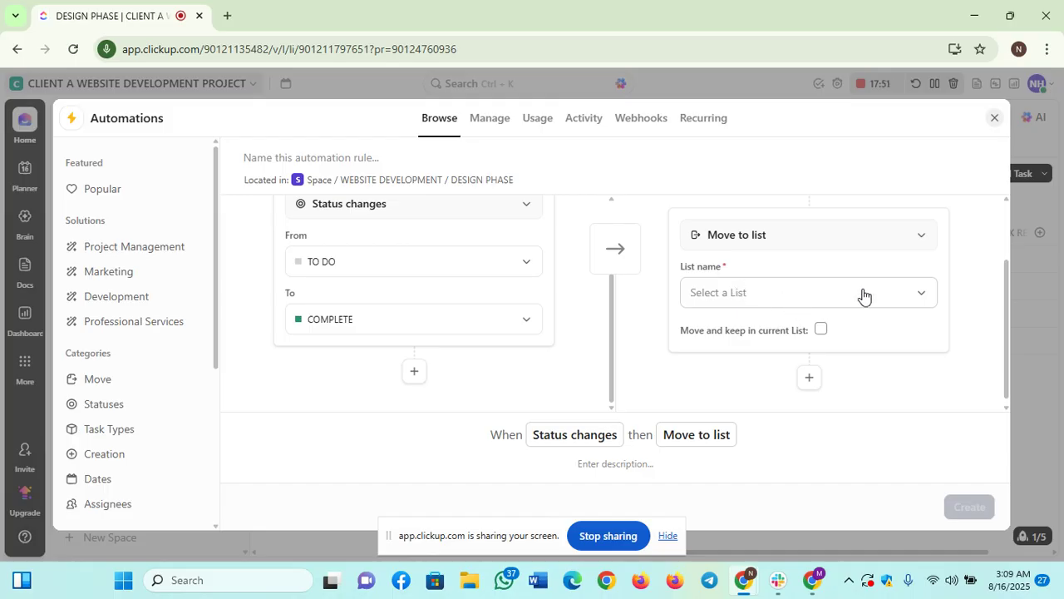
{"action": "left_click", "coordinate": [922, 299]}
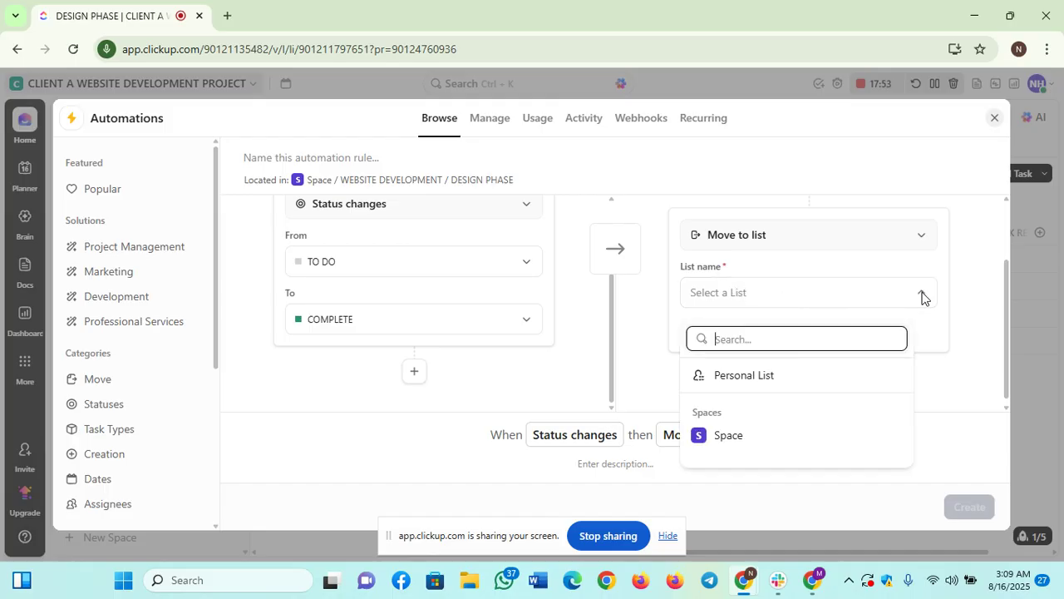
{"action": "left_click", "coordinate": [699, 436]}
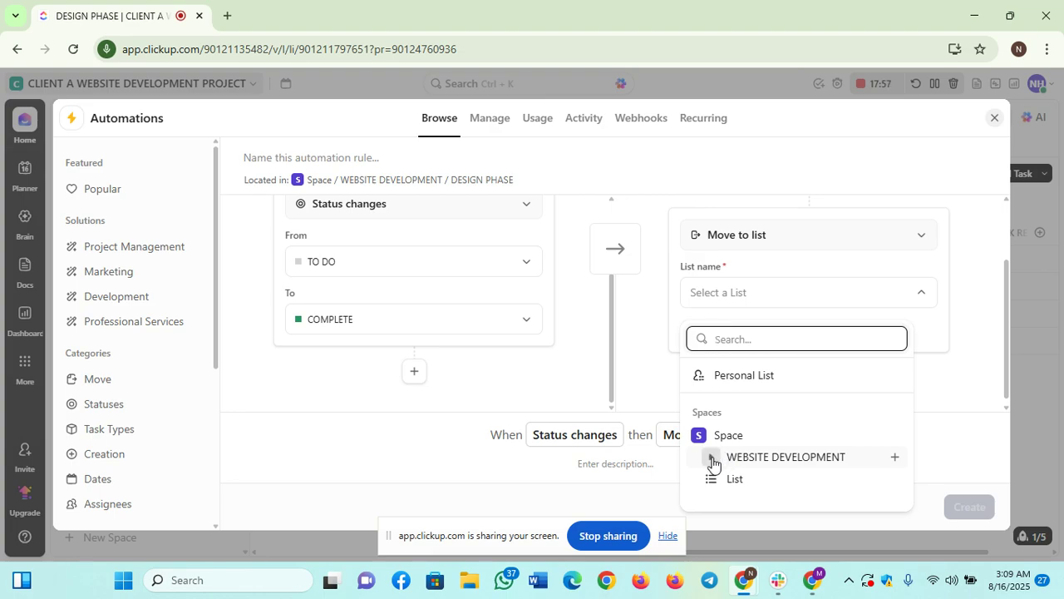
{"action": "left_click", "coordinate": [712, 458]}
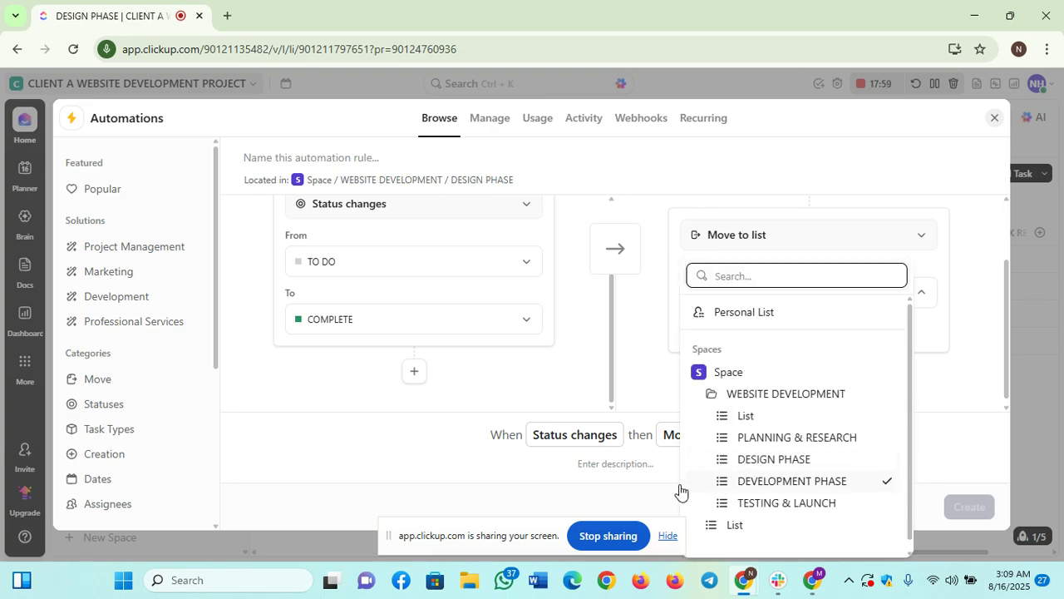
{"action": "left_click", "coordinate": [784, 502]}
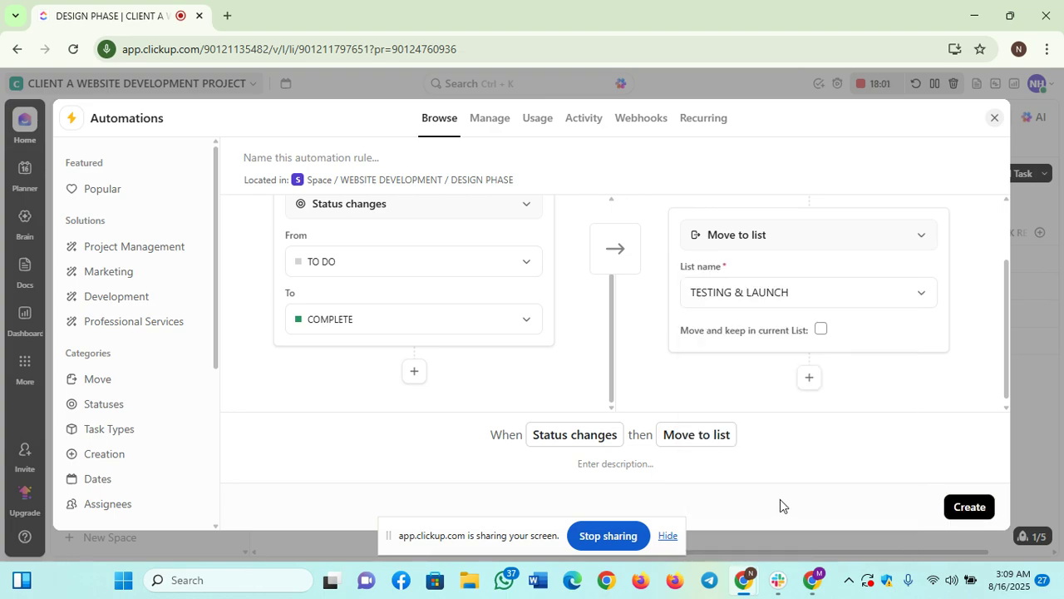
{"action": "left_click", "coordinate": [968, 507]}
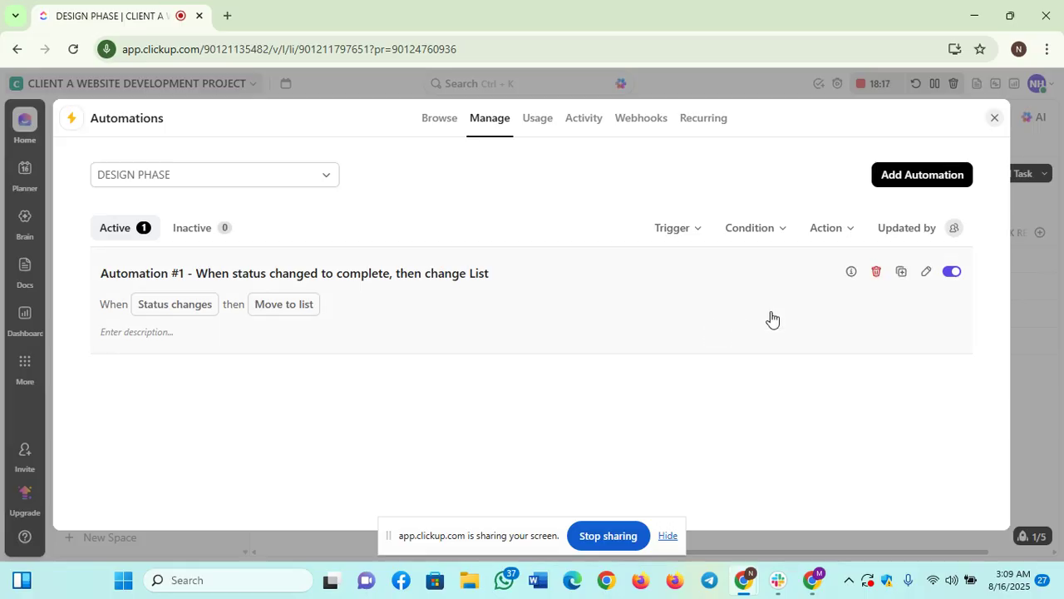
{"action": "left_click", "coordinate": [994, 120]}
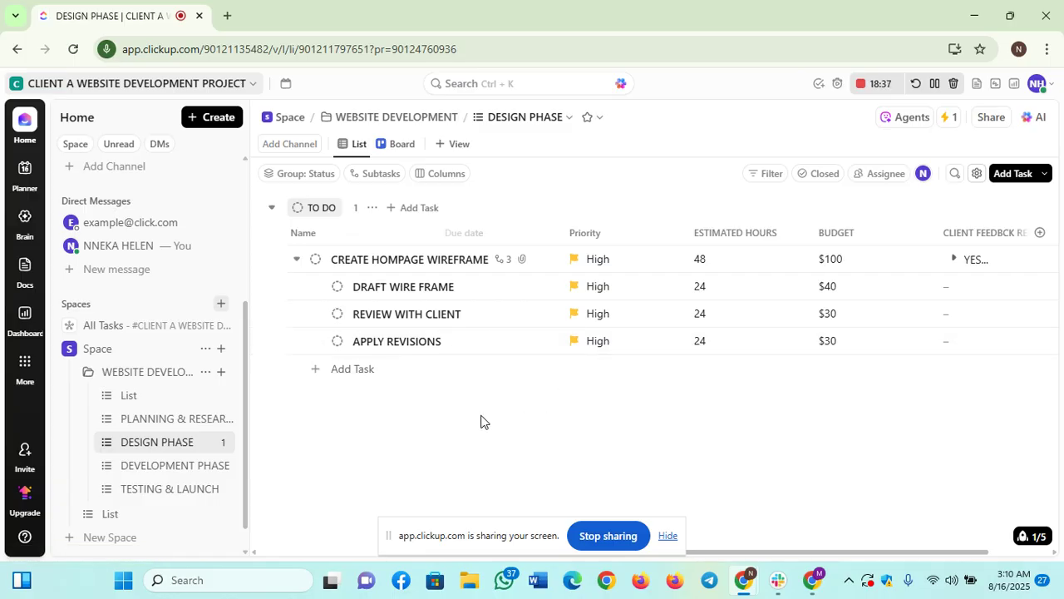
- Move the CREATE HOMPAGE WIREFRAME card to COMPLETE in the Board view without resolving its subtasks
{"action": "left_click", "coordinate": [403, 144]}
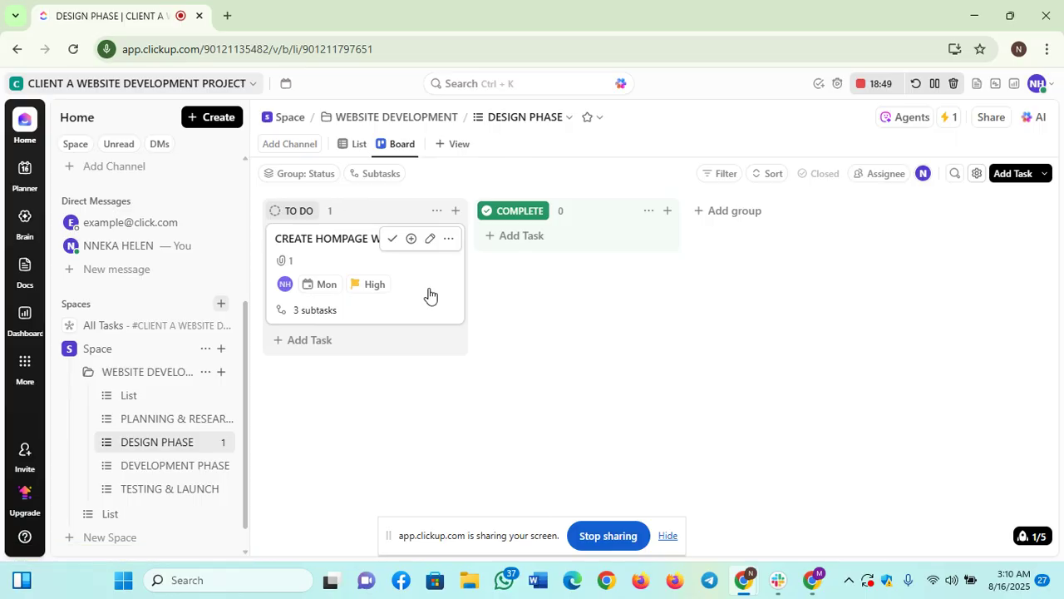
{"action": "left_click_drag", "start_coordinate": [429, 294], "coordinate": [651, 298]}
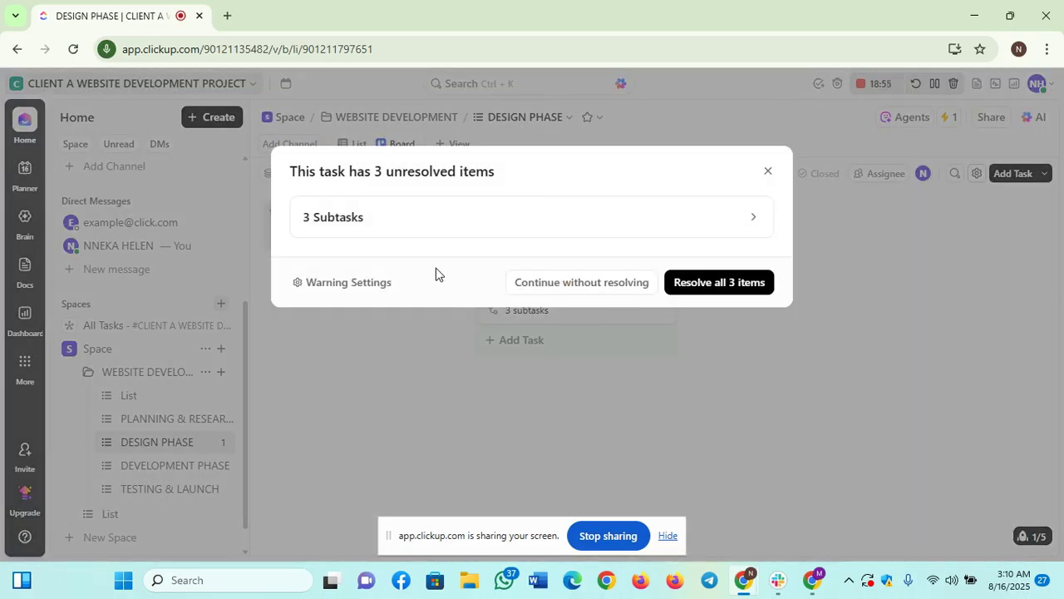
{"action": "left_click", "coordinate": [767, 173]}
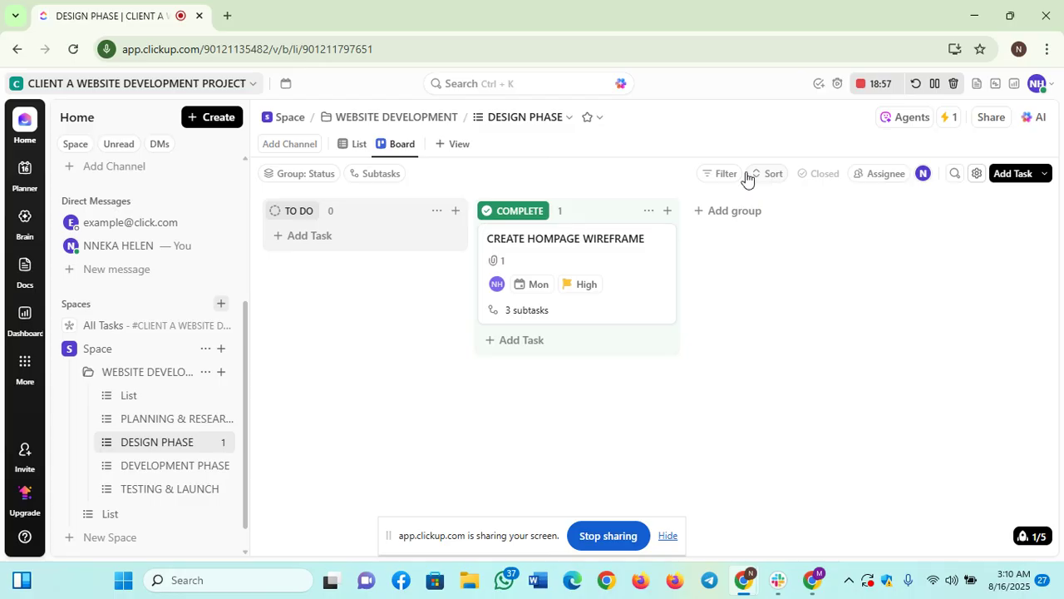
- Add a Calendar view to the DESIGN PHASE list, keeping its default name and settings
{"action": "left_click", "coordinate": [440, 147]}
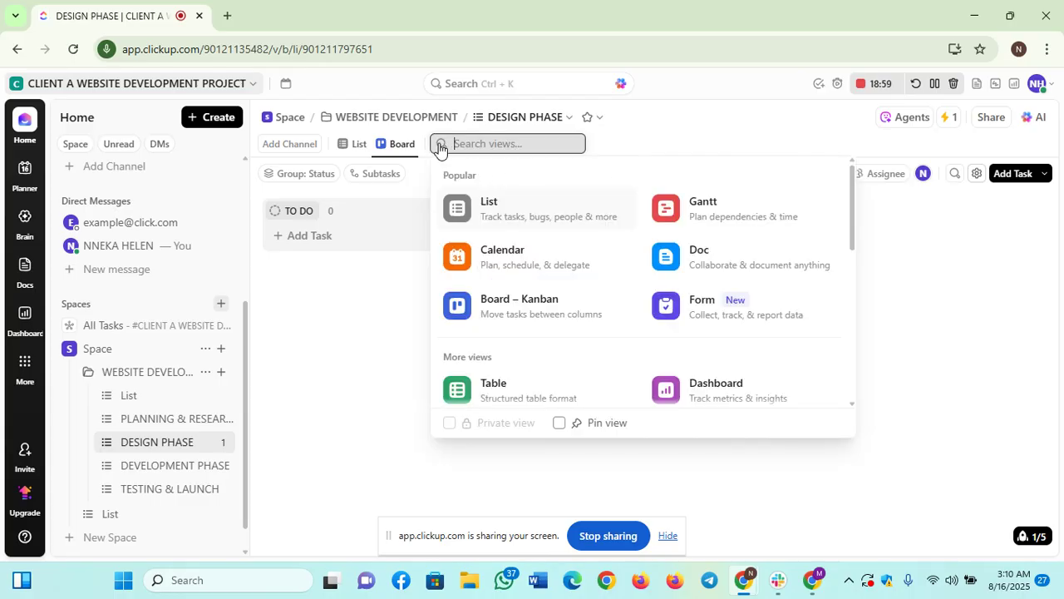
{"action": "left_click", "coordinate": [495, 257]}
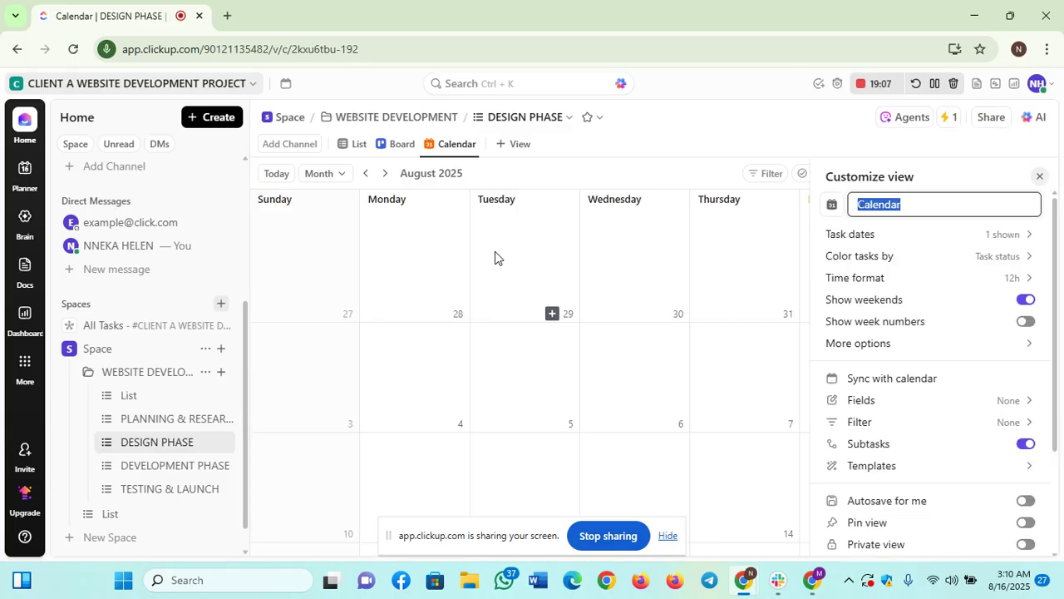
{"action": "key", "text": "Escape"}
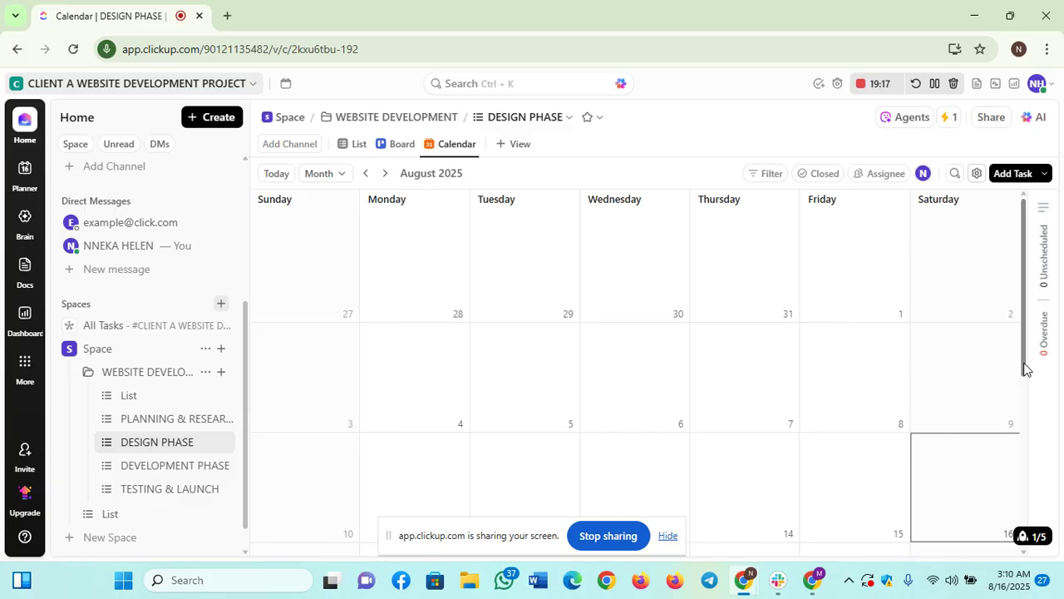
{"action": "left_click_drag", "start_coordinate": [1025, 368], "coordinate": [1041, 349]}
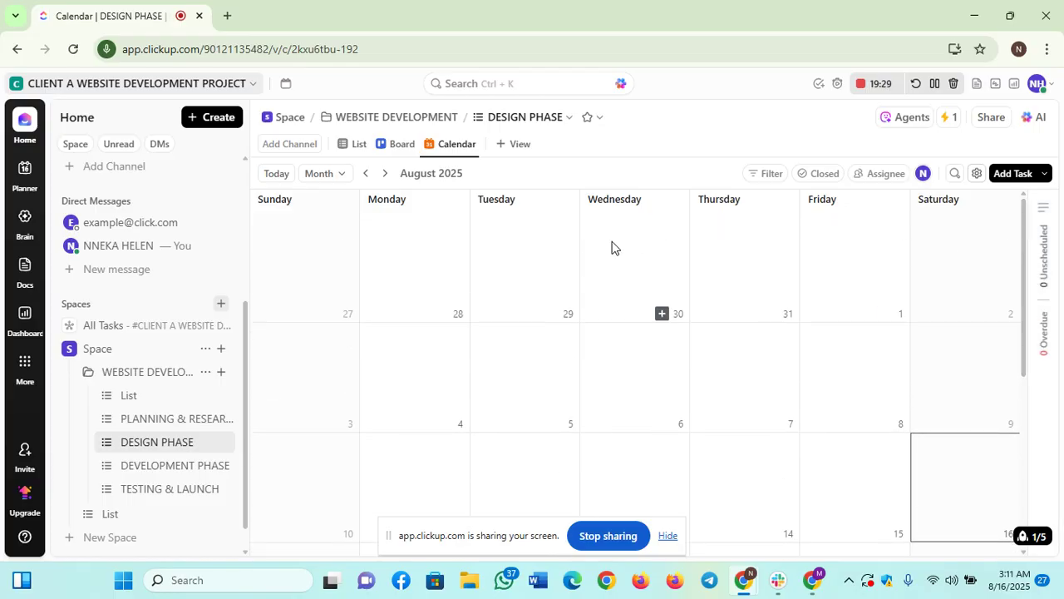
- Add a Gantt view to the DESIGN PHASE list, keeping its default name and settings
{"action": "left_click", "coordinate": [504, 144]}
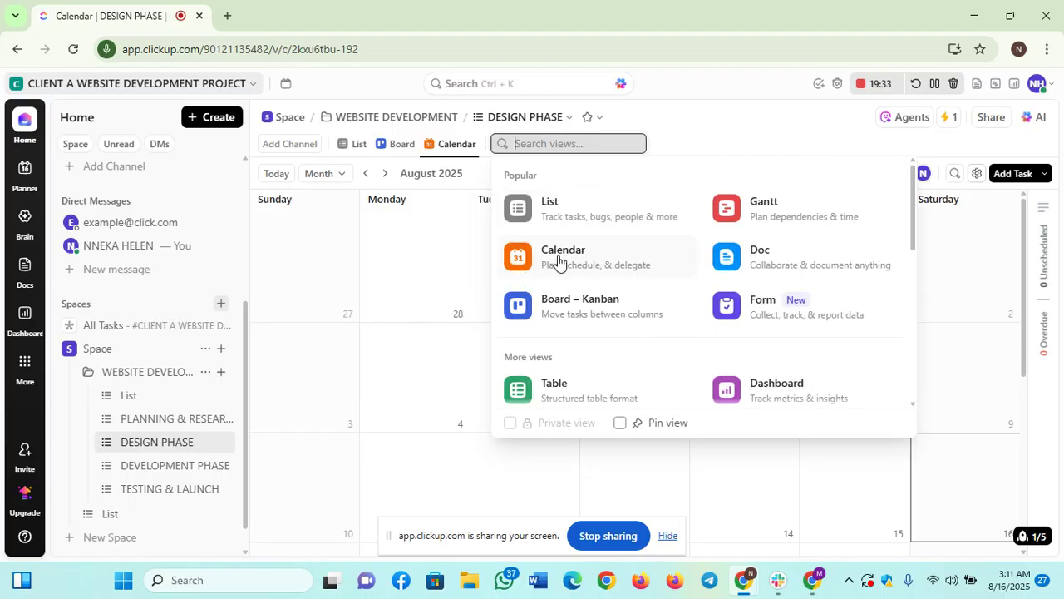
{"action": "left_click", "coordinate": [765, 221]}
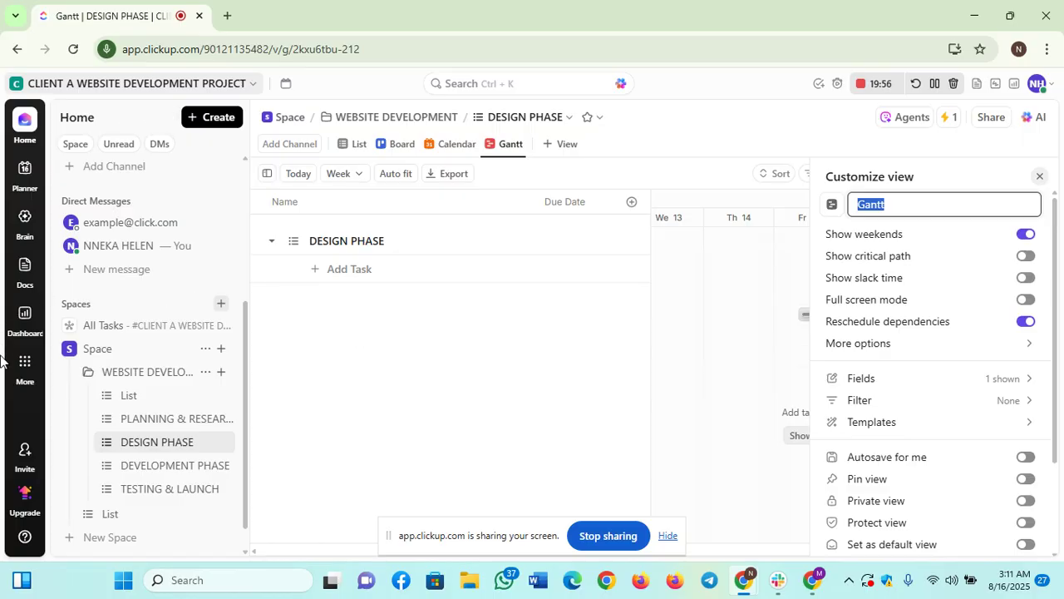
- Start a new dashboard from the Project Management template and activate the free trial of the Business features
{"action": "left_click", "coordinate": [31, 335]}
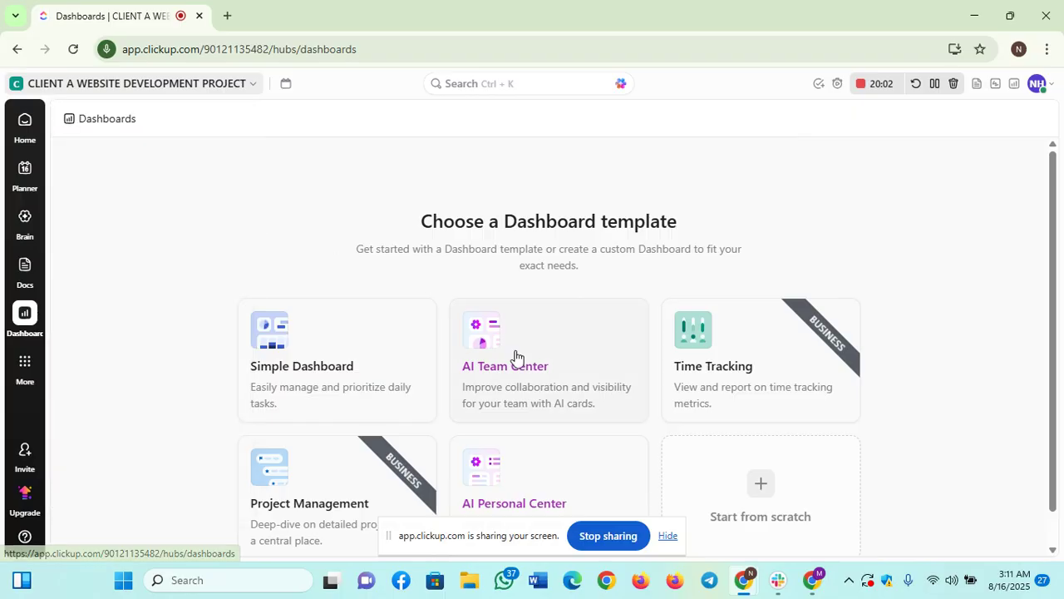
{"action": "scroll", "coordinate": [1052, 361], "scroll_direction": "down", "scroll_amount": 2}
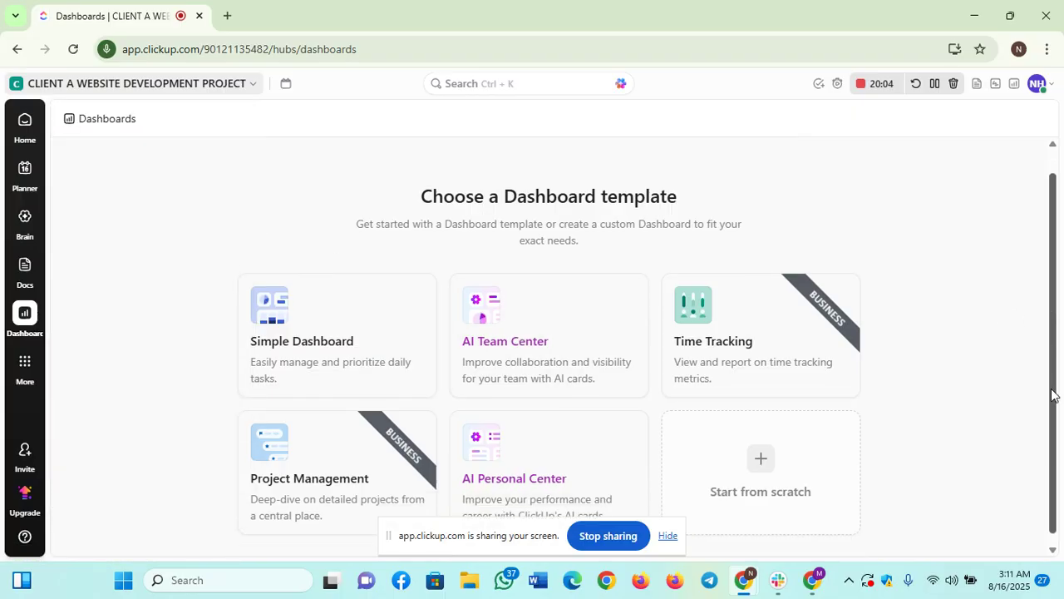
{"action": "left_click", "coordinate": [301, 474]}
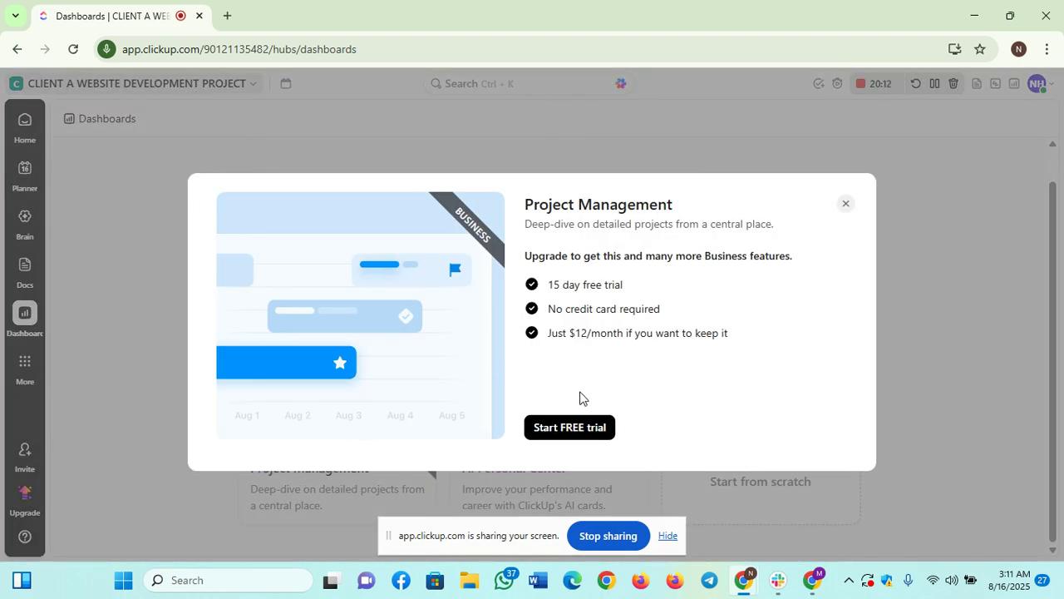
{"action": "left_click", "coordinate": [560, 427]}
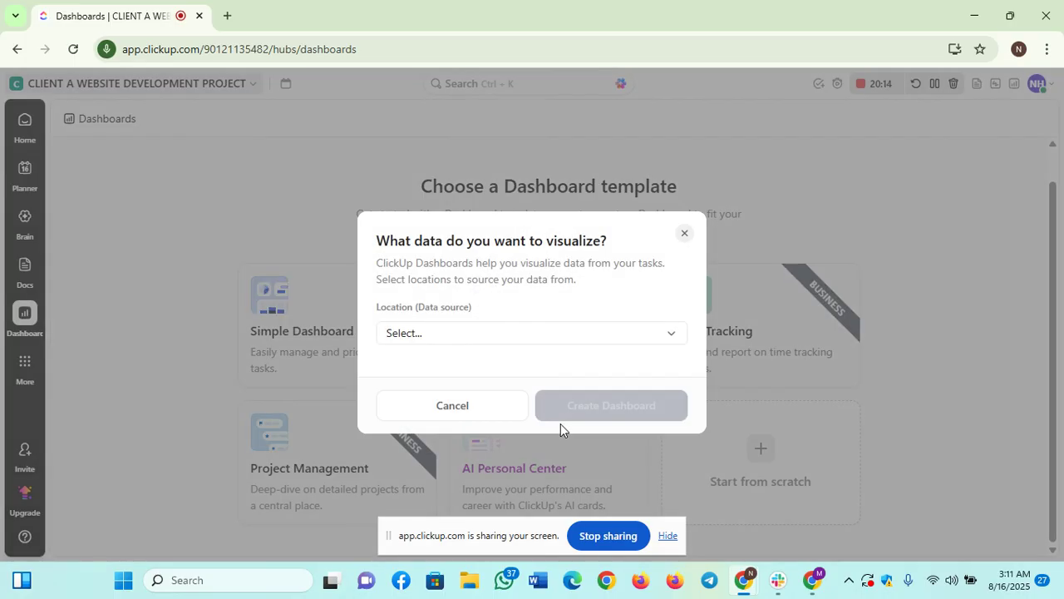
- Set the dashboard's data source to the entire Space, including the WEBSITE DEVELOPMENT folder and all its lists, and create the dashboard
{"action": "left_click", "coordinate": [672, 334]}
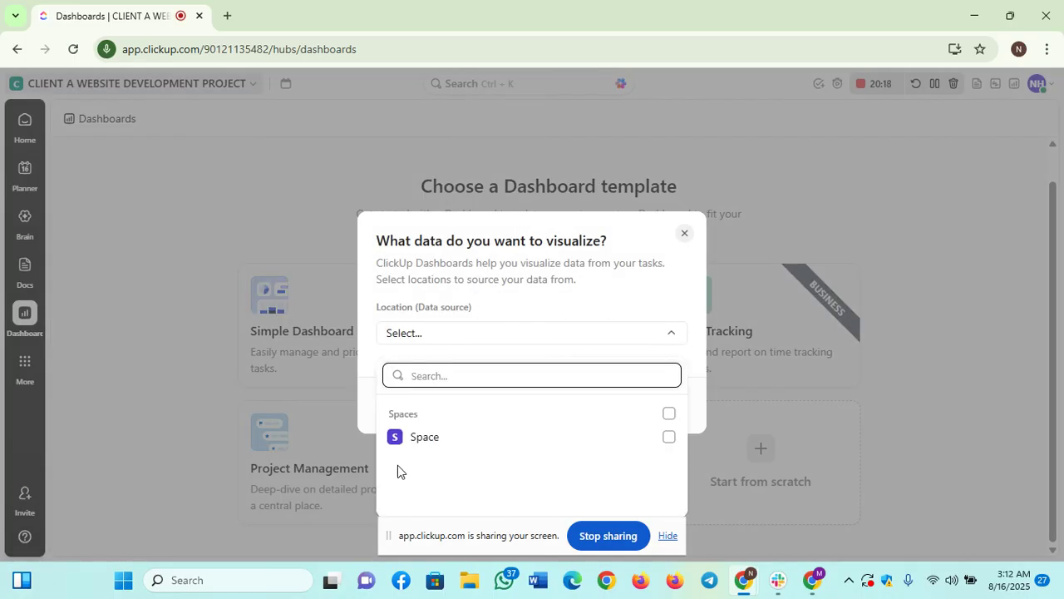
{"action": "left_click", "coordinate": [425, 447]}
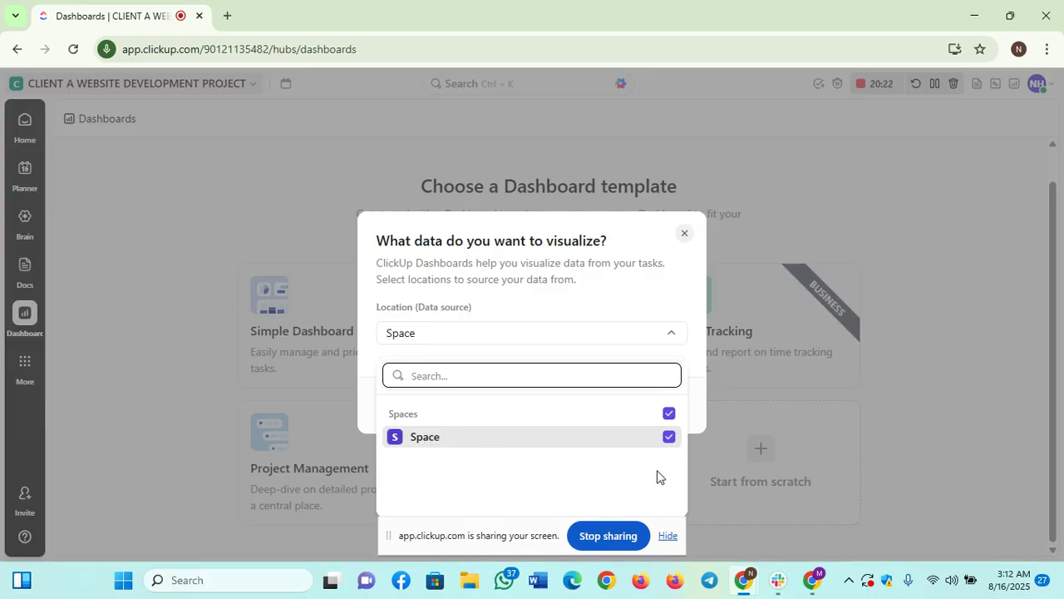
{"action": "left_click", "coordinate": [395, 438]}
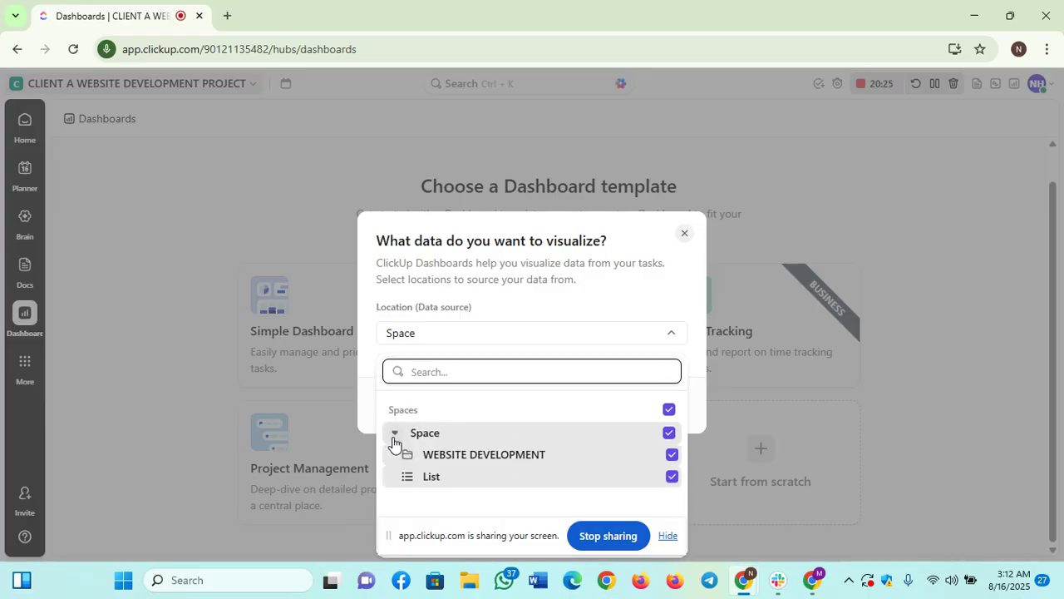
{"action": "left_click", "coordinate": [445, 460]}
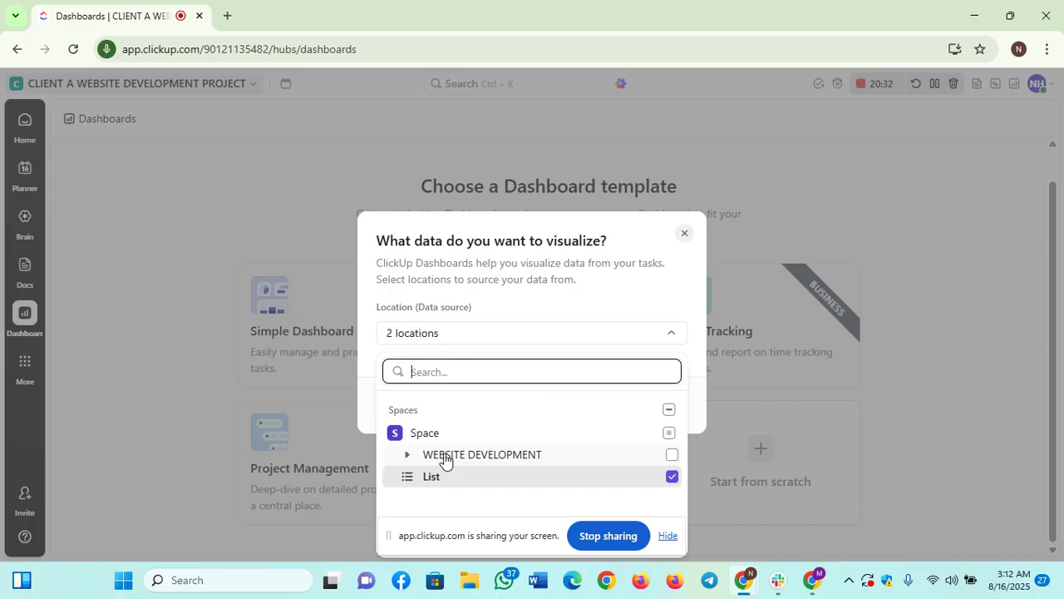
{"action": "left_click", "coordinate": [445, 459]}
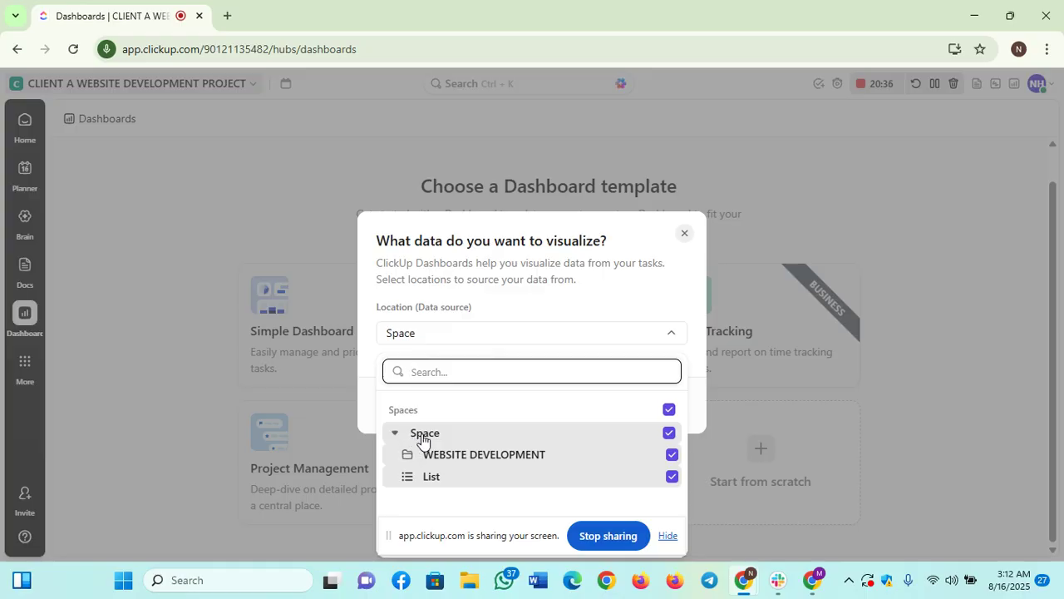
{"action": "left_click", "coordinate": [422, 438]}
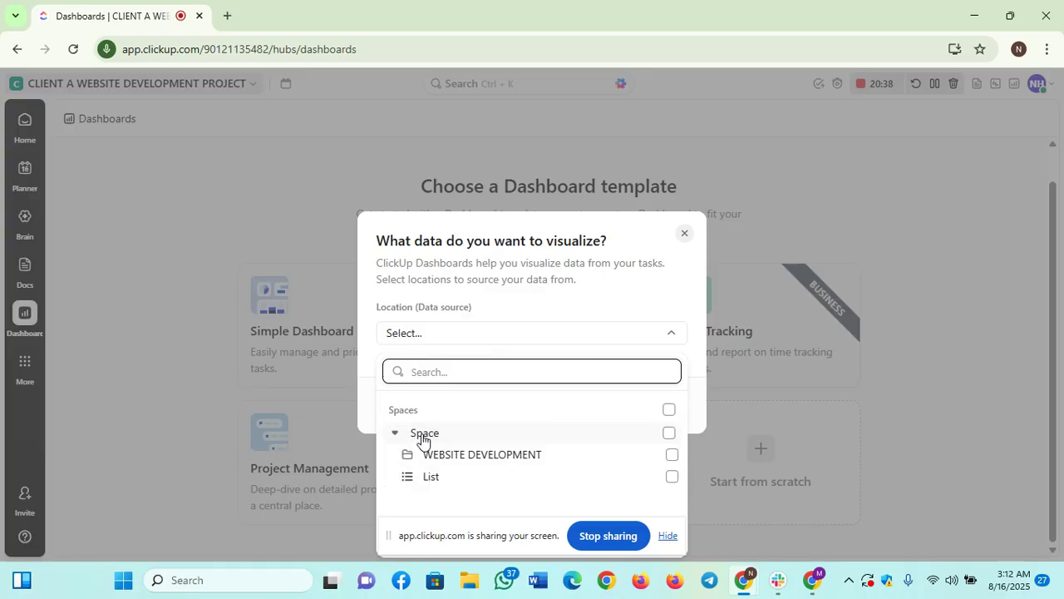
{"action": "left_click", "coordinate": [423, 439]}
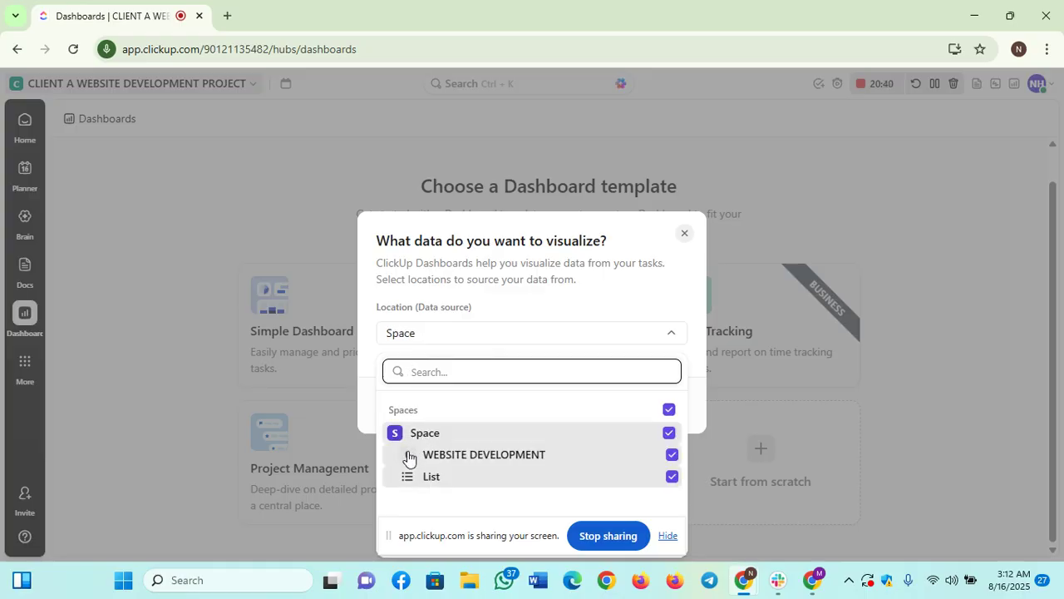
{"action": "left_click", "coordinate": [407, 457]}
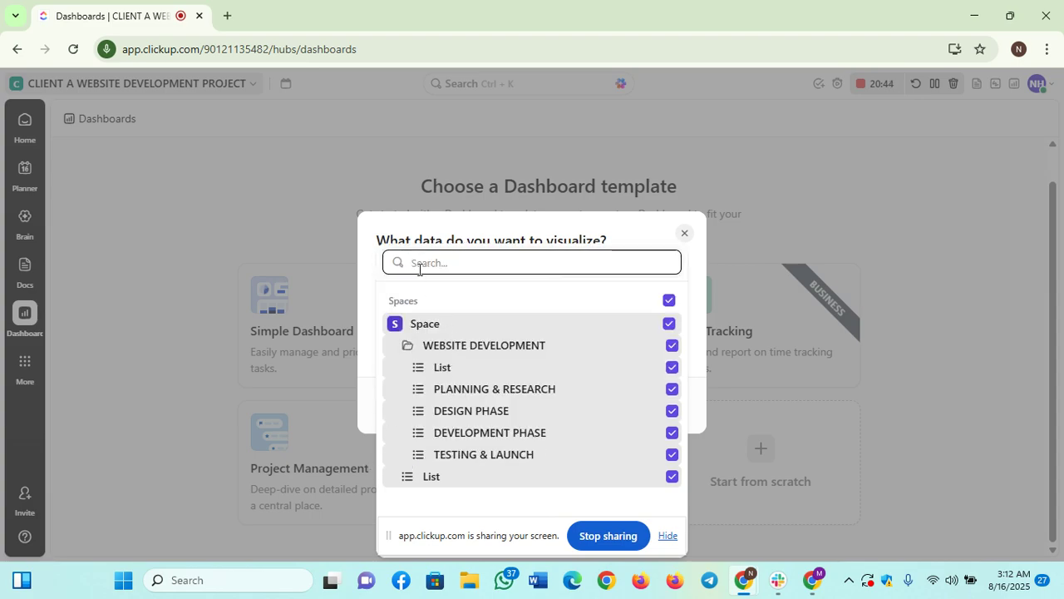
{"action": "left_click", "coordinate": [420, 326]}
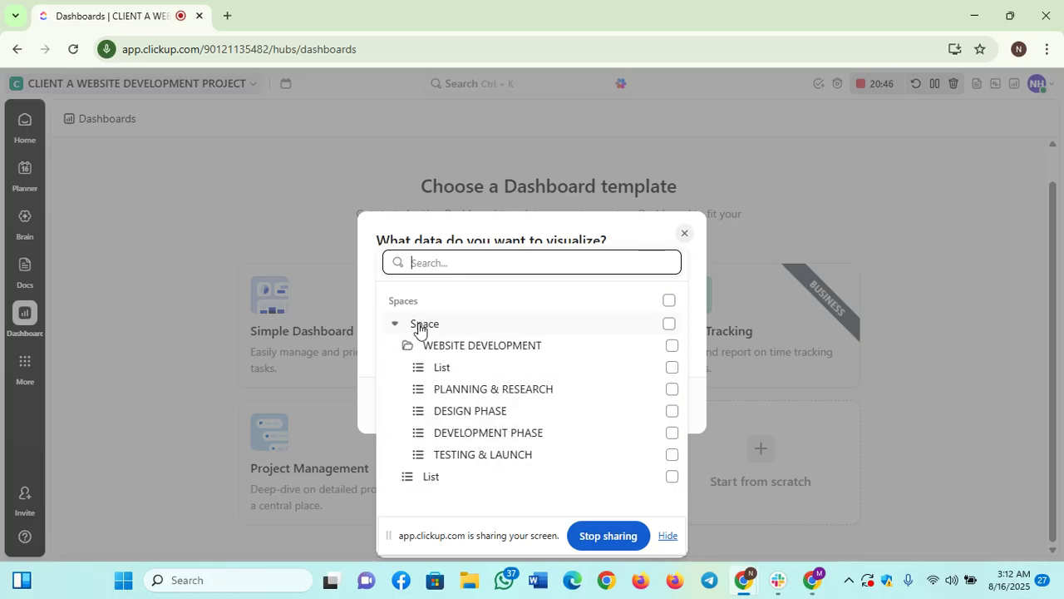
{"action": "left_click", "coordinate": [420, 326]}
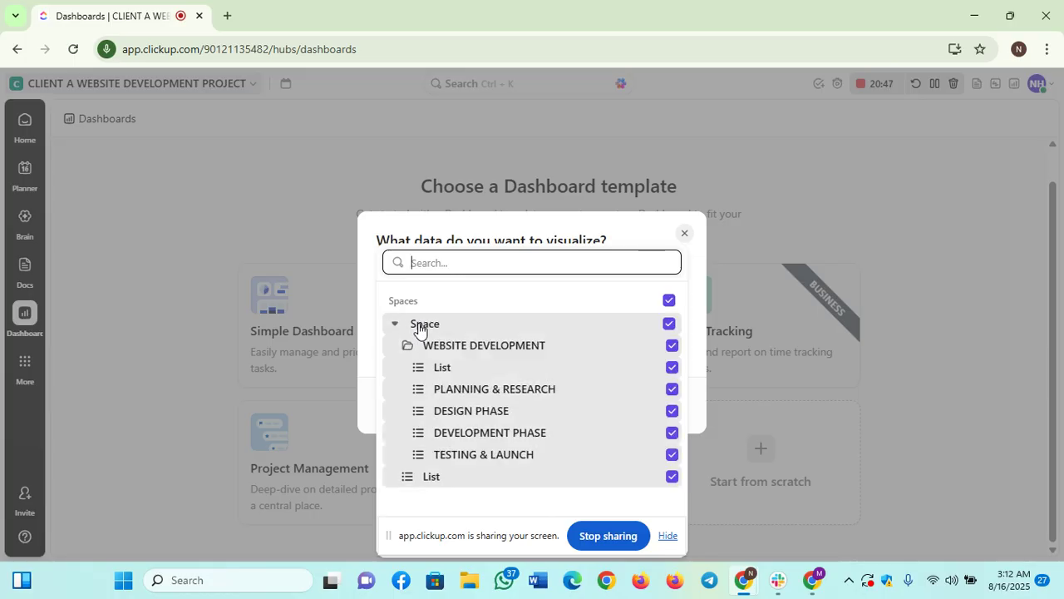
{"action": "left_click", "coordinate": [710, 379]}
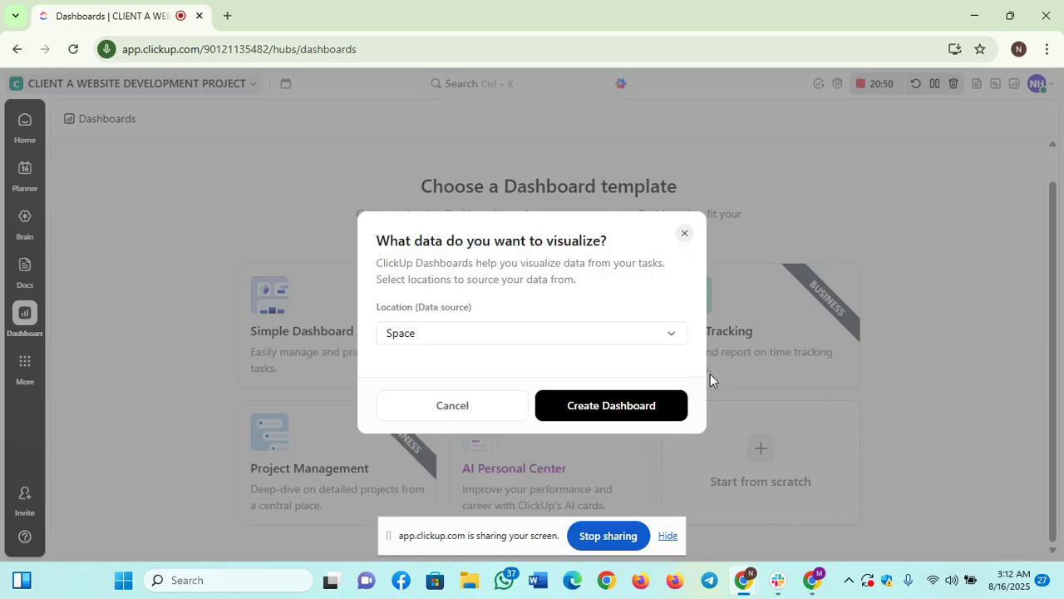
{"action": "left_click", "coordinate": [625, 406]}
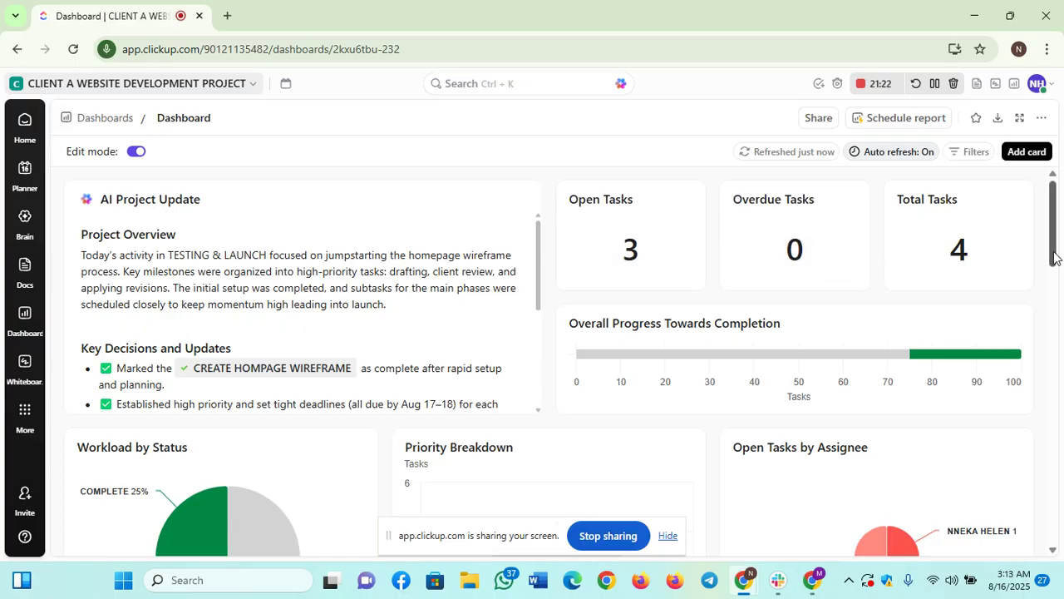
- Look over the new dashboard's cards and export the dashboard as a PDF to email
{"action": "left_click_drag", "start_coordinate": [1052, 256], "coordinate": [1056, 306]}
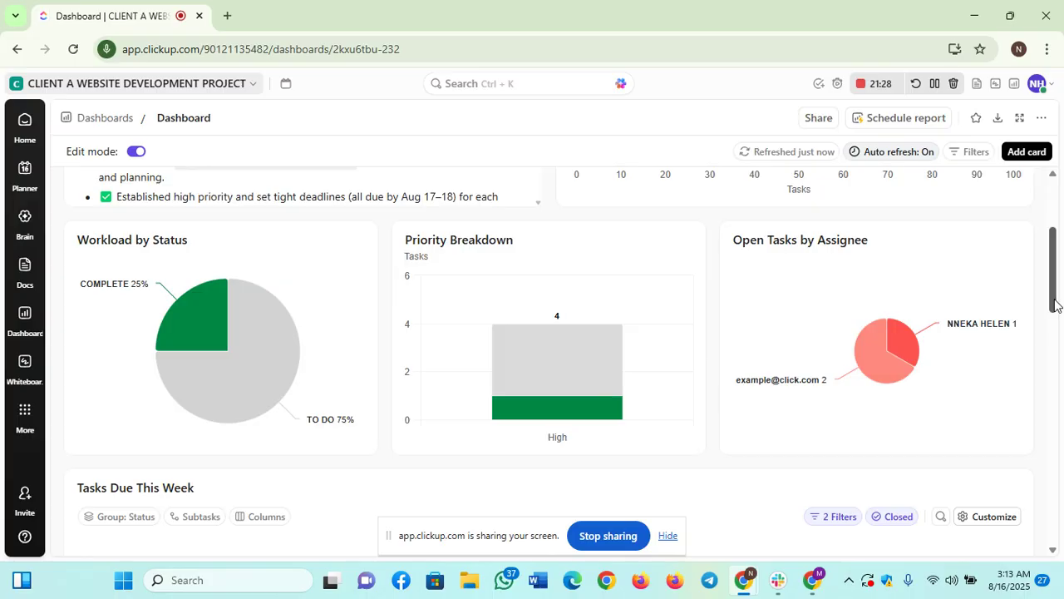
{"action": "left_click_drag", "start_coordinate": [1054, 304], "coordinate": [1062, 252]}
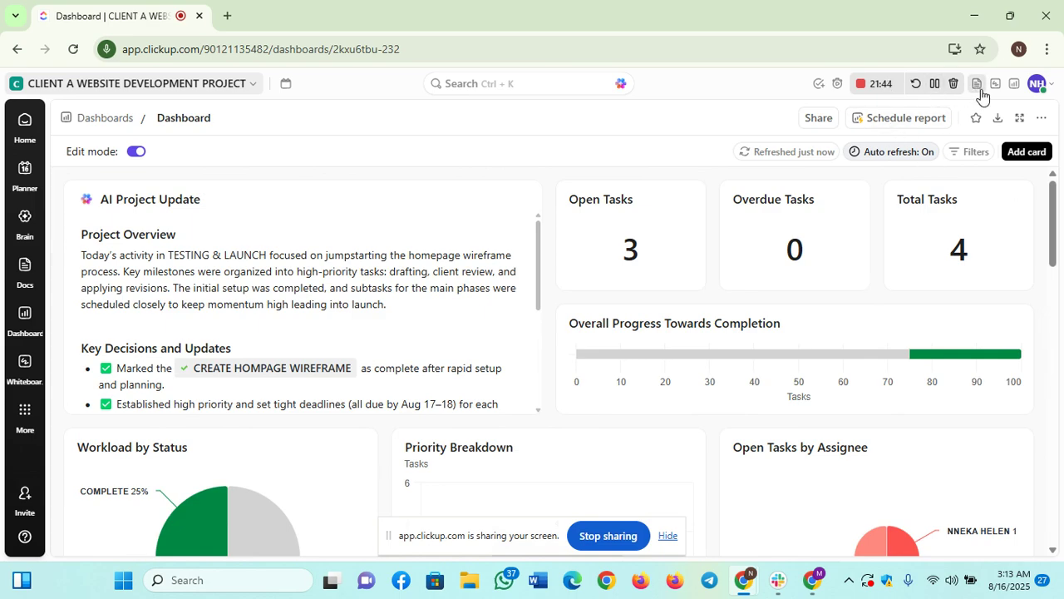
{"action": "left_click", "coordinate": [998, 122]}
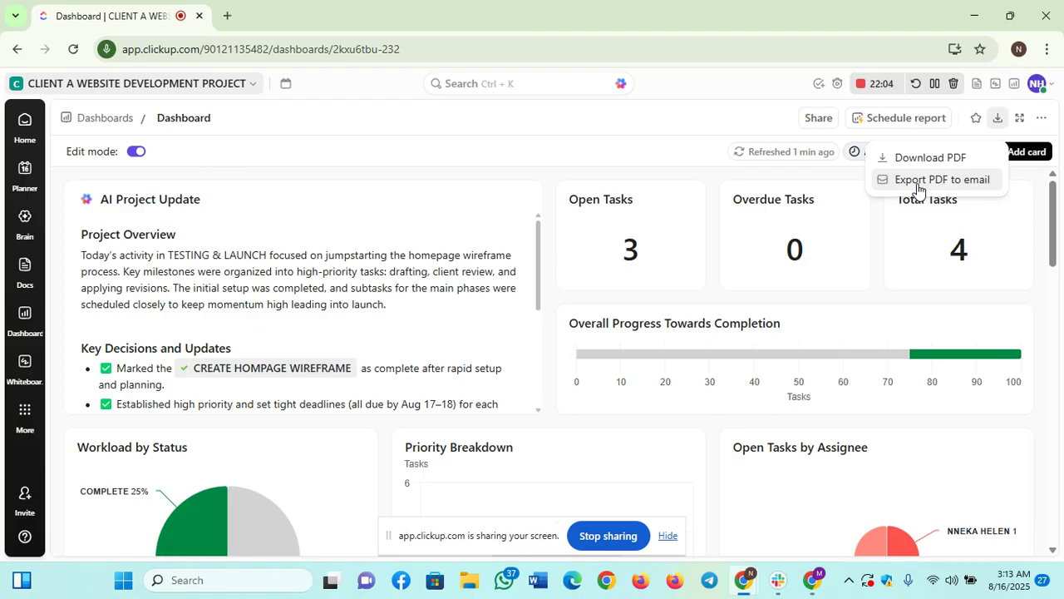
{"action": "left_click", "coordinate": [919, 188]}
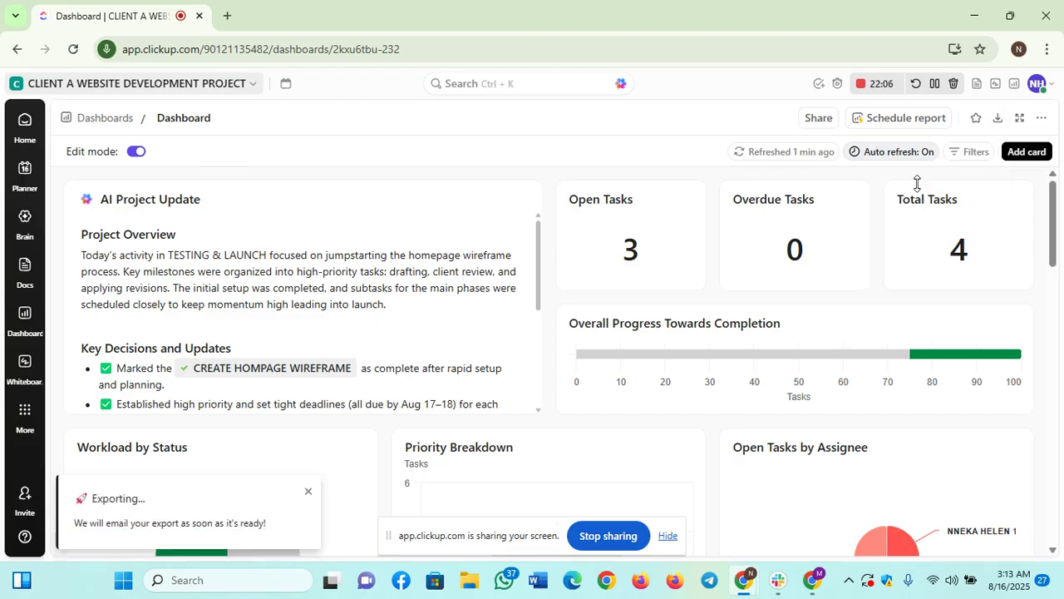